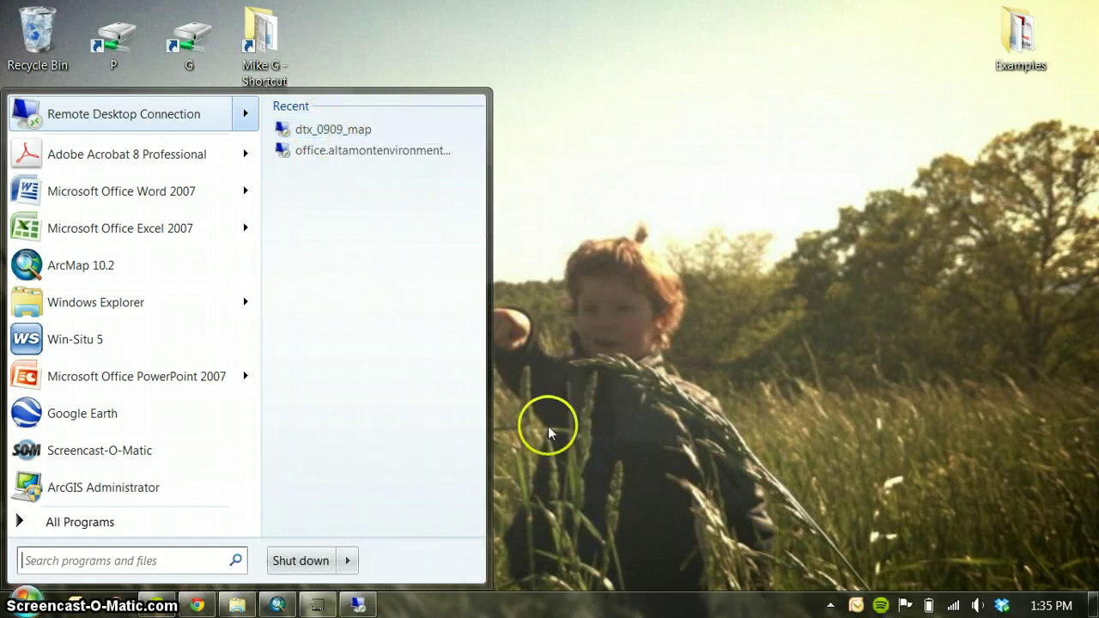
Switch to gINT in the dtx_0909_map remote desktop session.
click(358, 601)
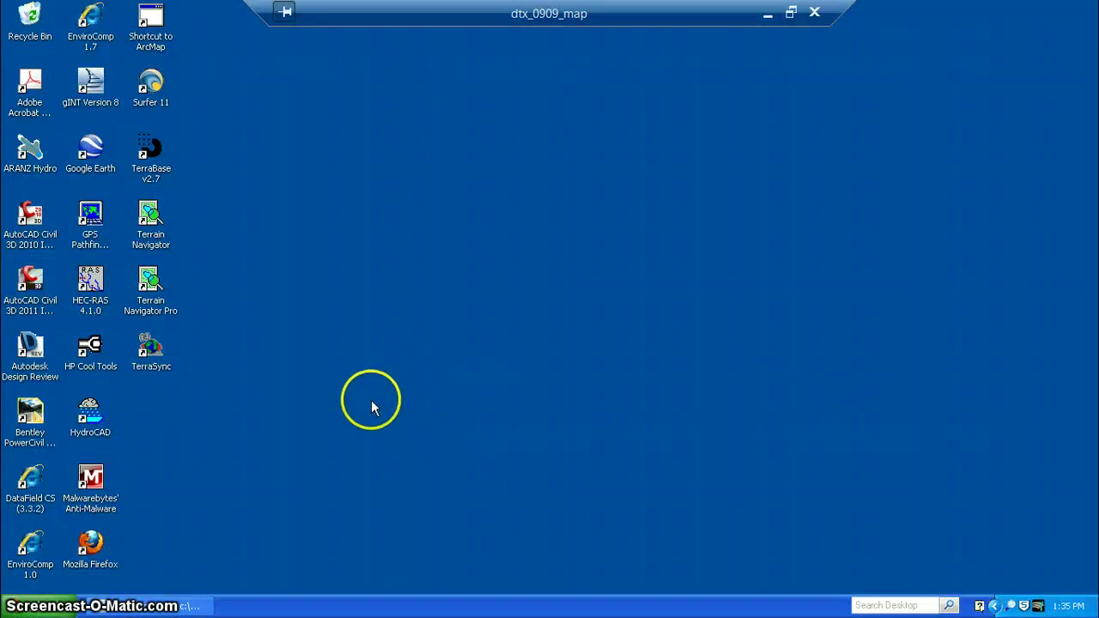
click(15, 604)
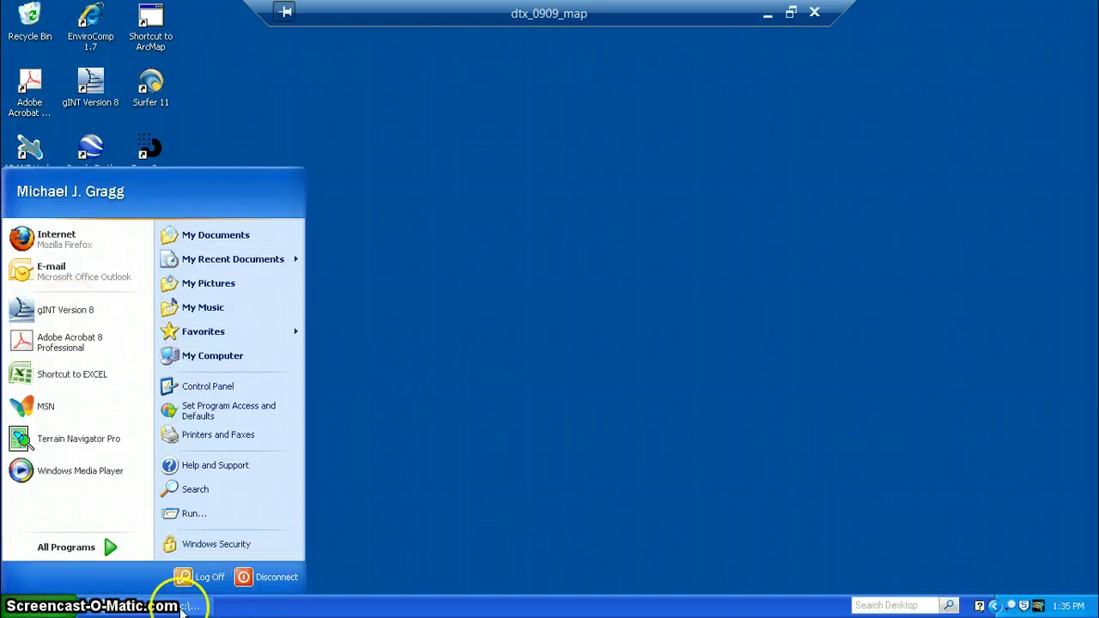
click(147, 608)
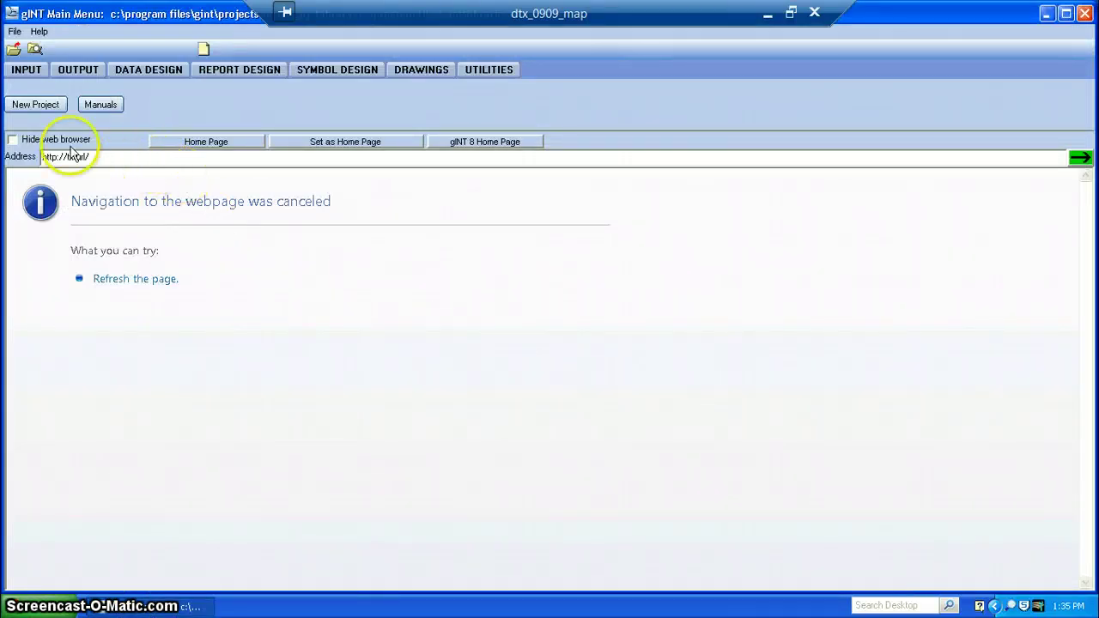
Start a new project cloned from the gINT_training.gdt data template.
click(37, 106)
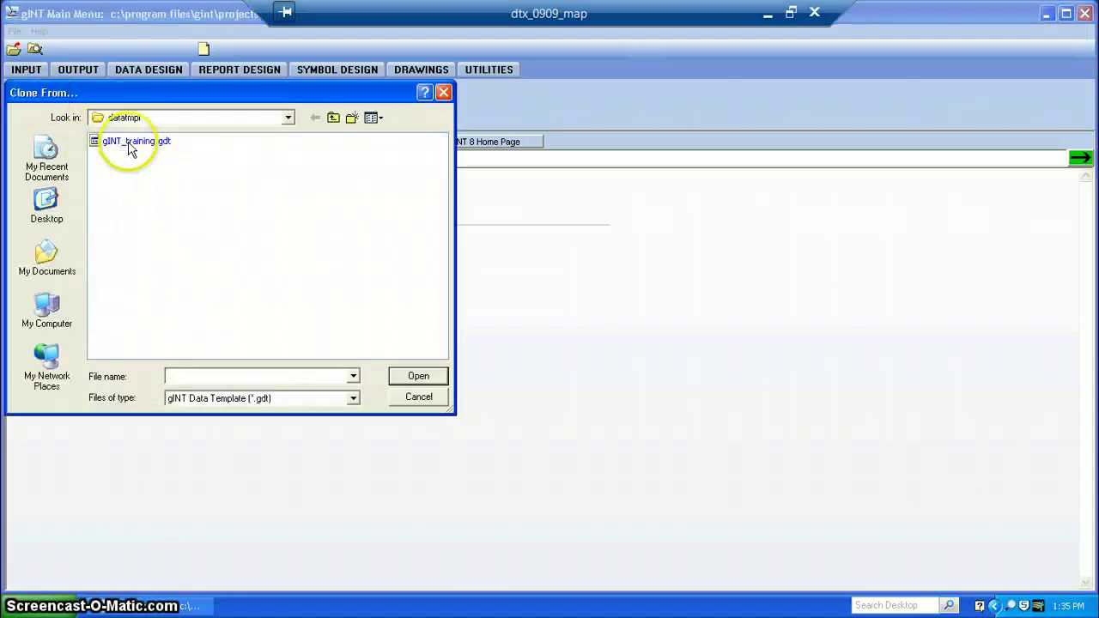
click(145, 142)
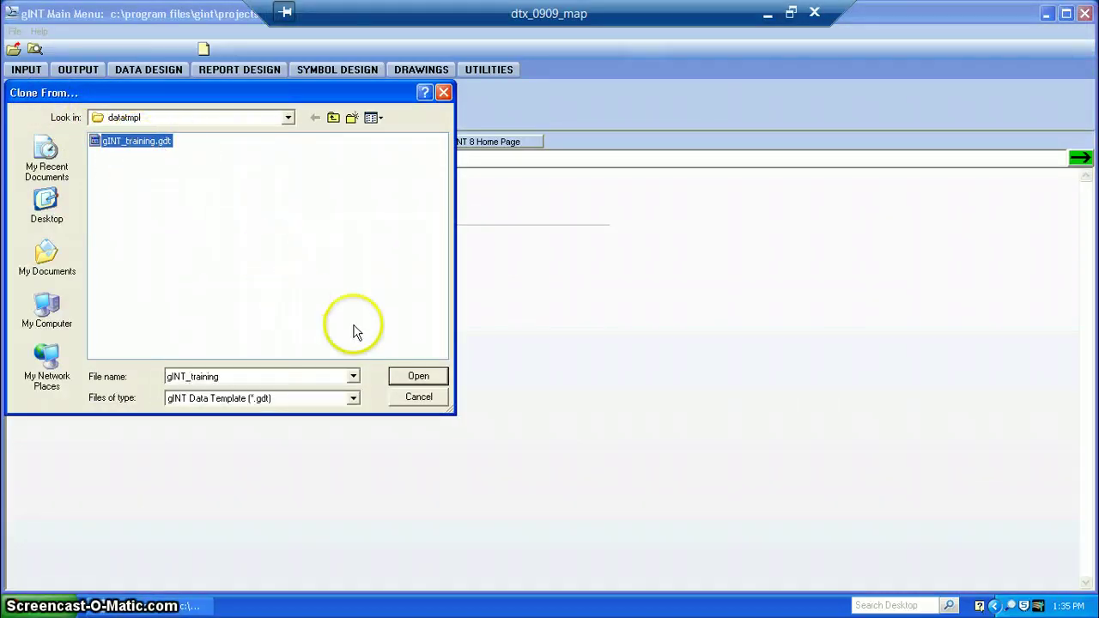
click(419, 380)
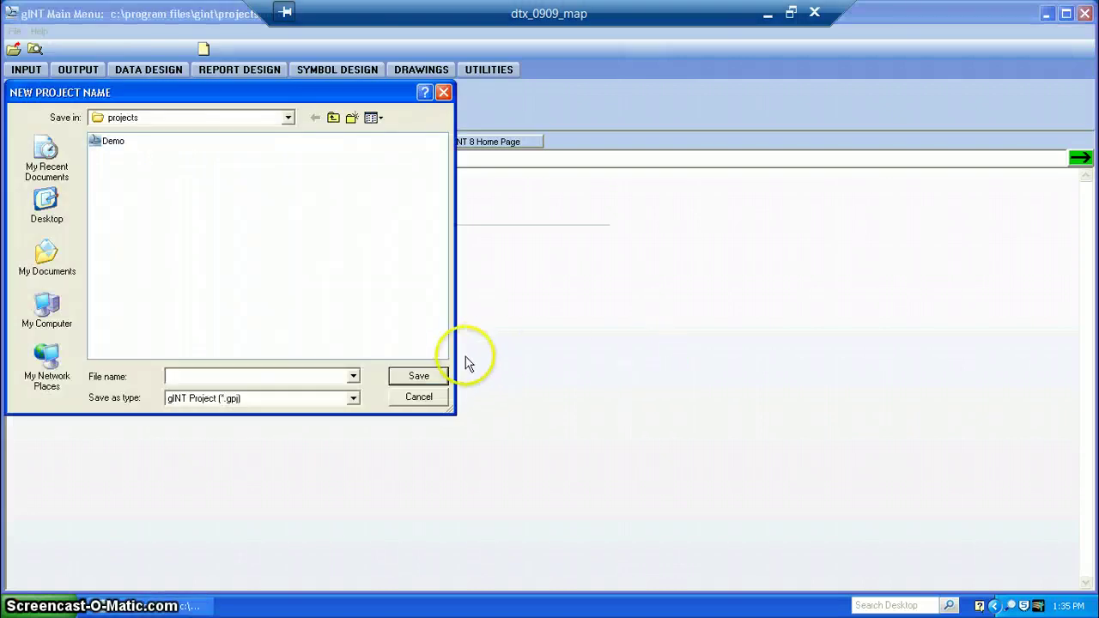
Save the new project as Demo in the projects folder, overwriting the existing Demo project and its data.
click(119, 146)
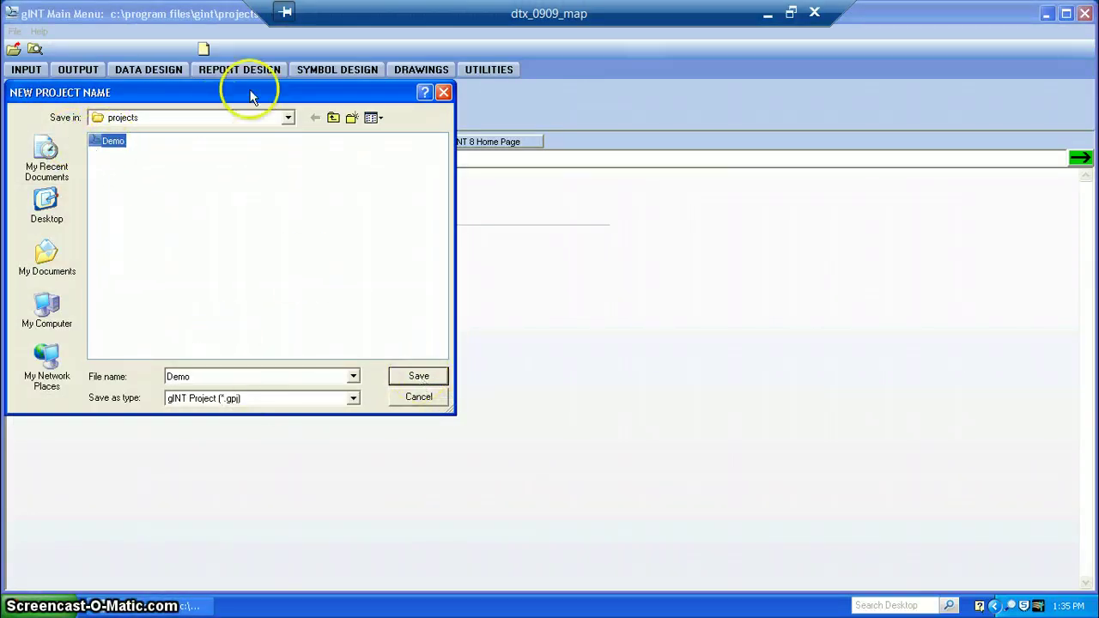
click(289, 120)
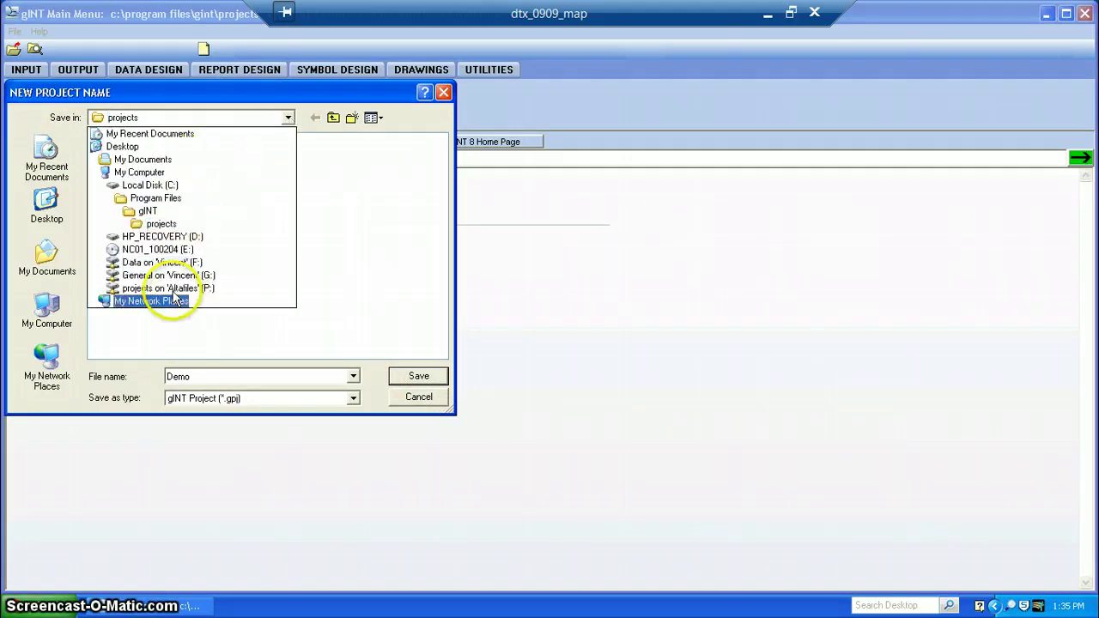
click(432, 196)
click(110, 141)
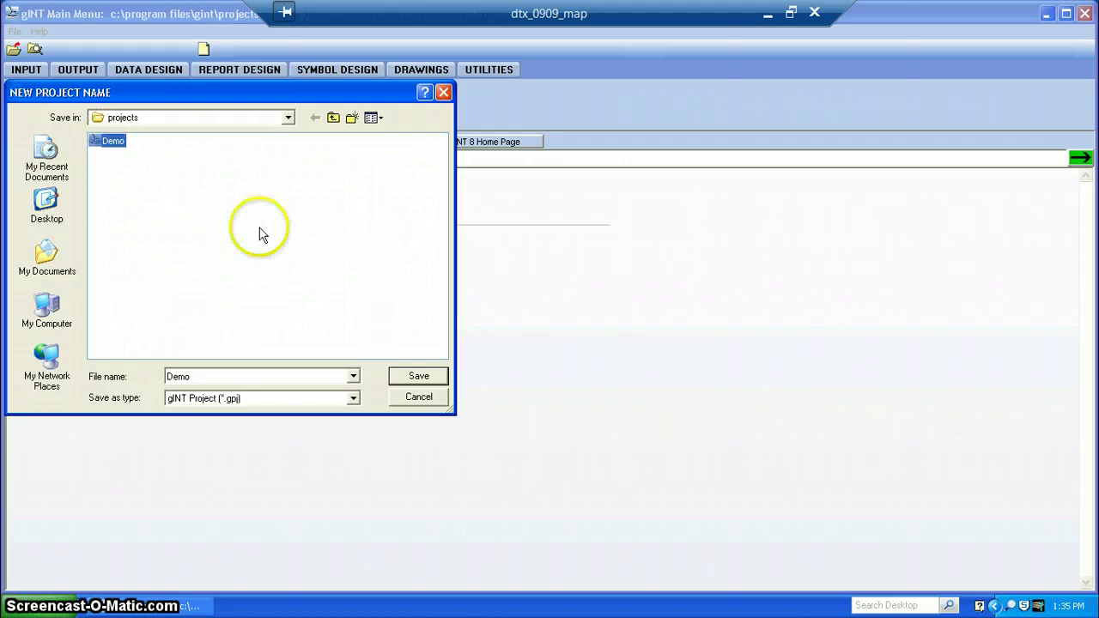
click(419, 378)
click(519, 349)
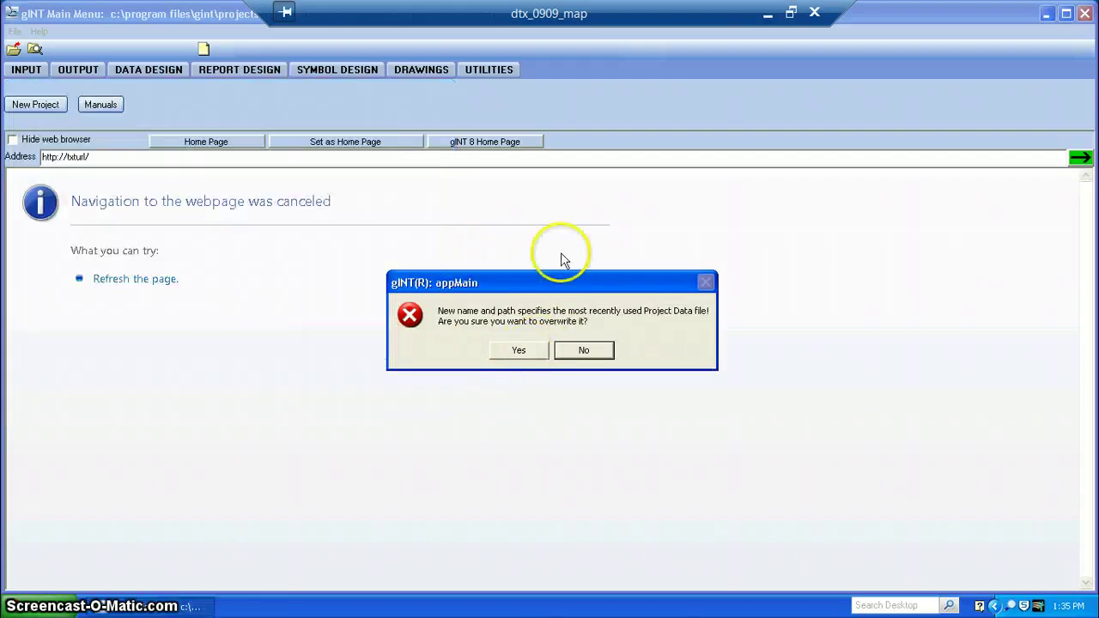
click(531, 352)
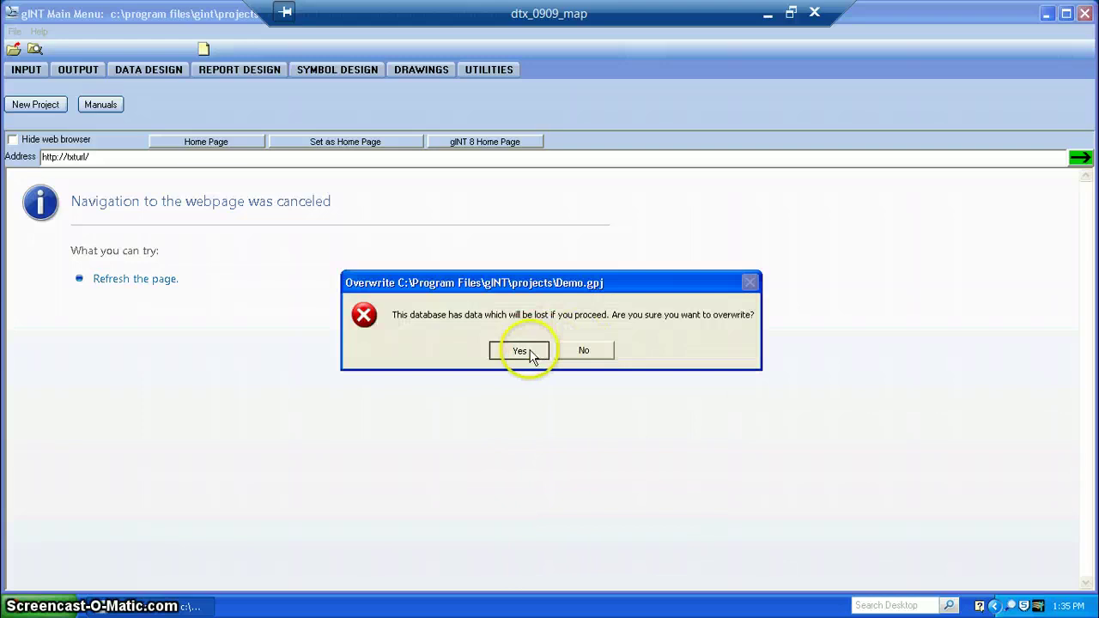
click(530, 352)
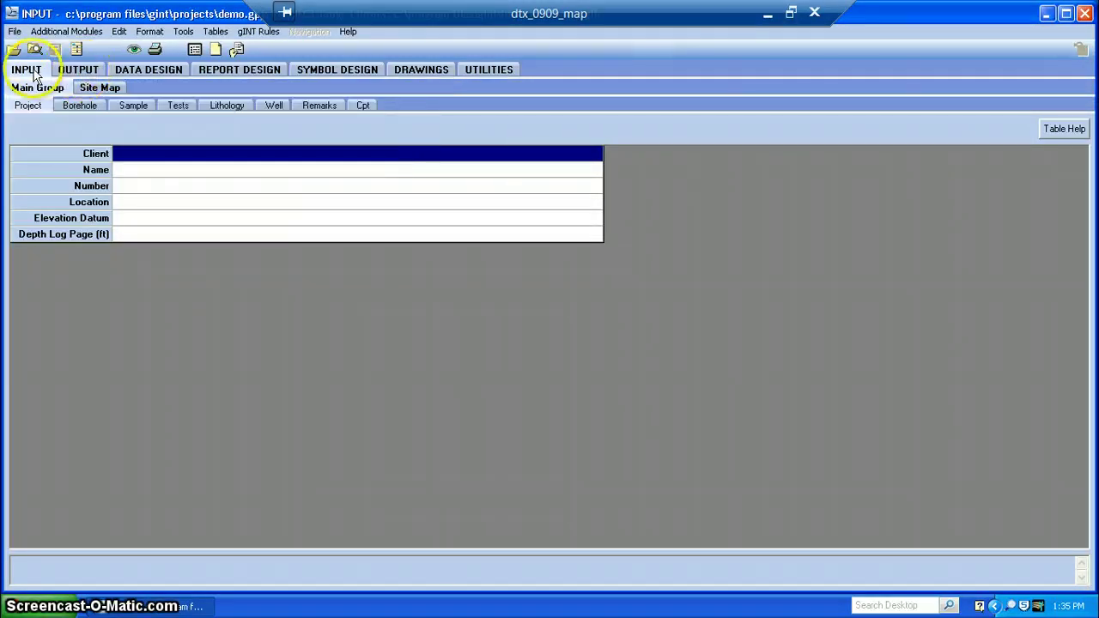
Look at the log output settings, return to the project data and enter client "Boss Co." and name "Monitoring well Installation".
click(77, 69)
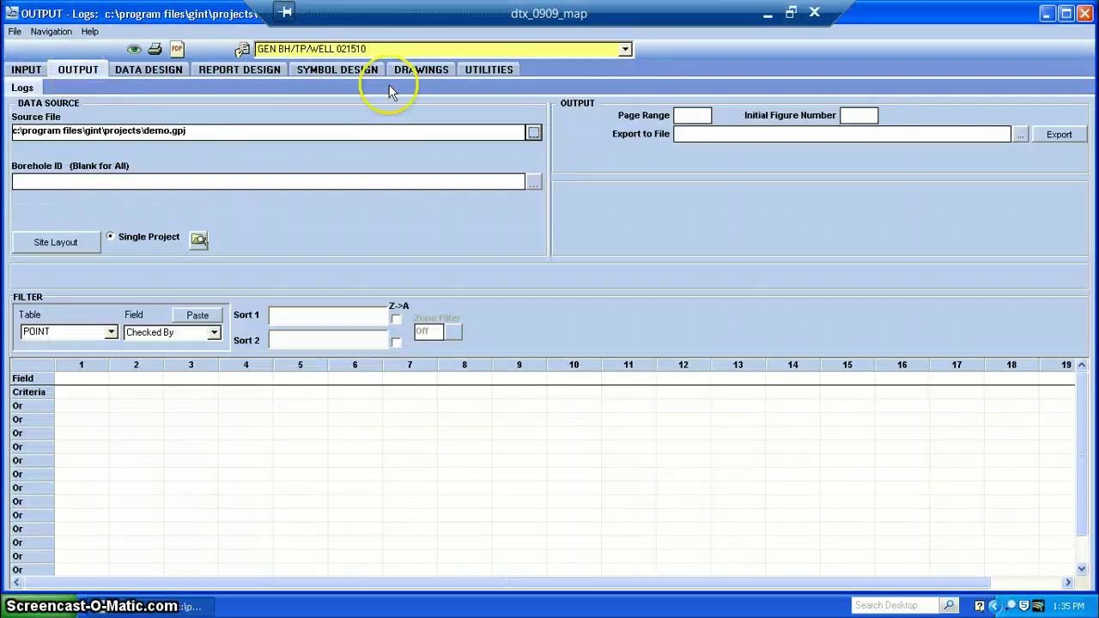
click(27, 69)
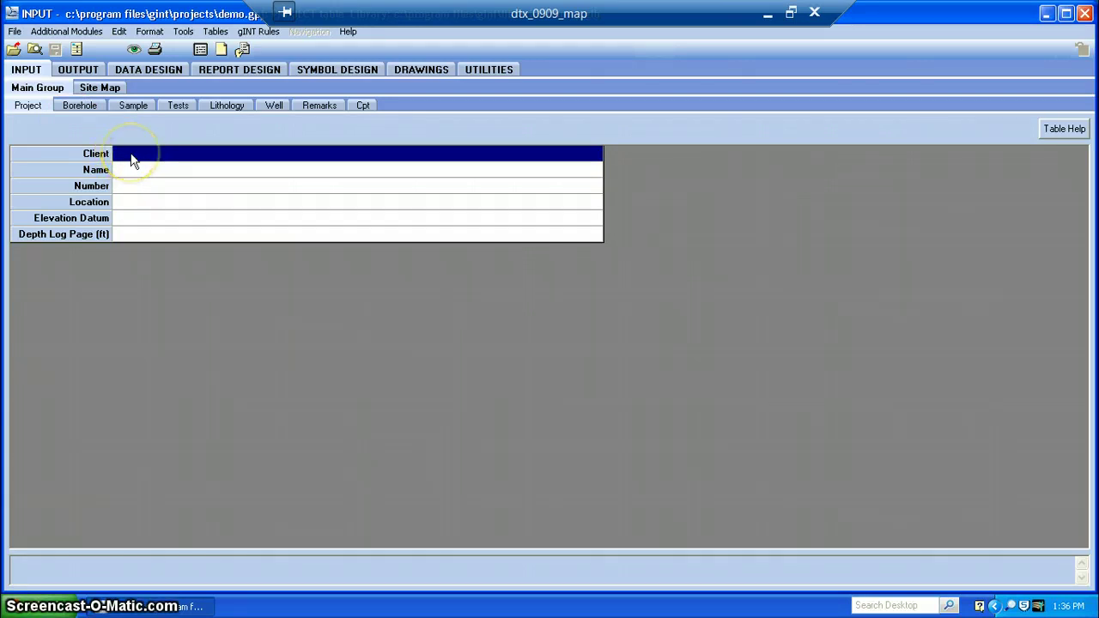
text(Boss Co.)
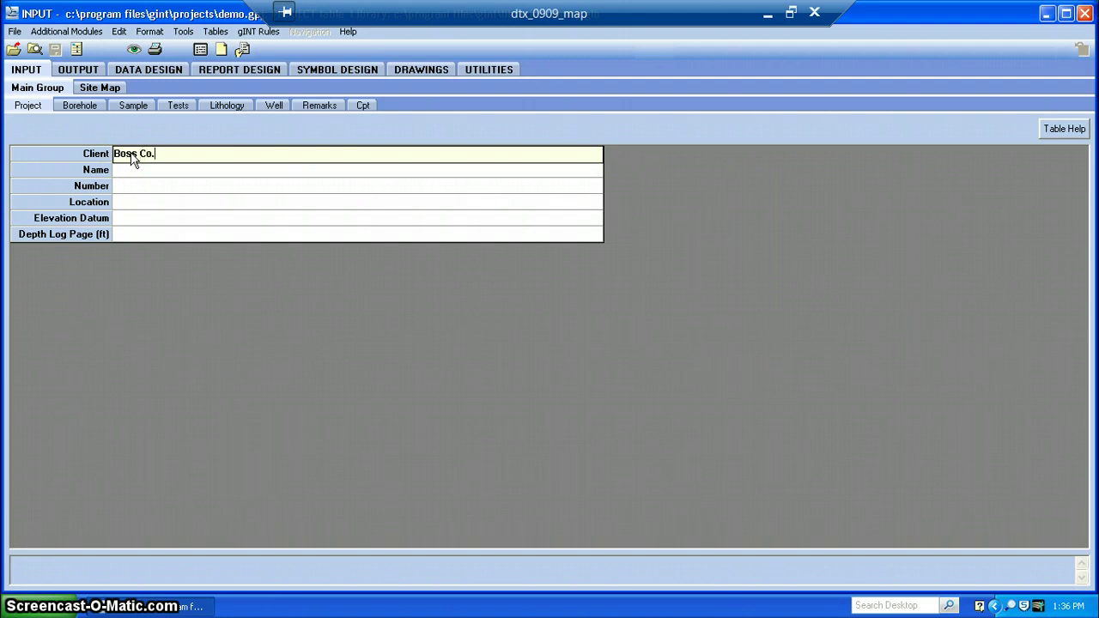
key(Return)
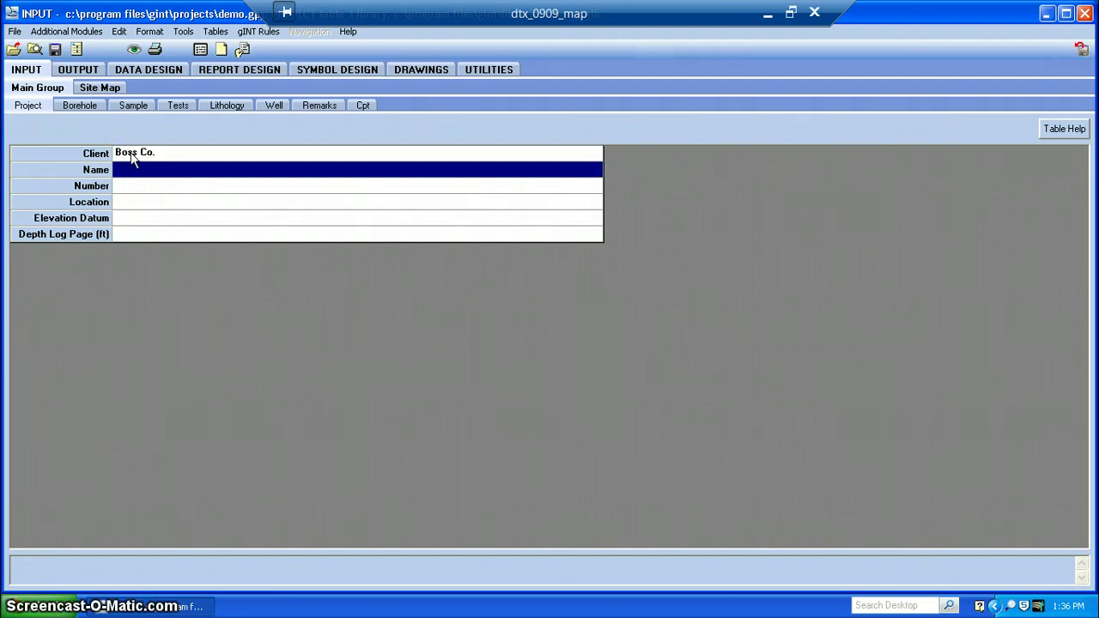
text(Monitoring well In)
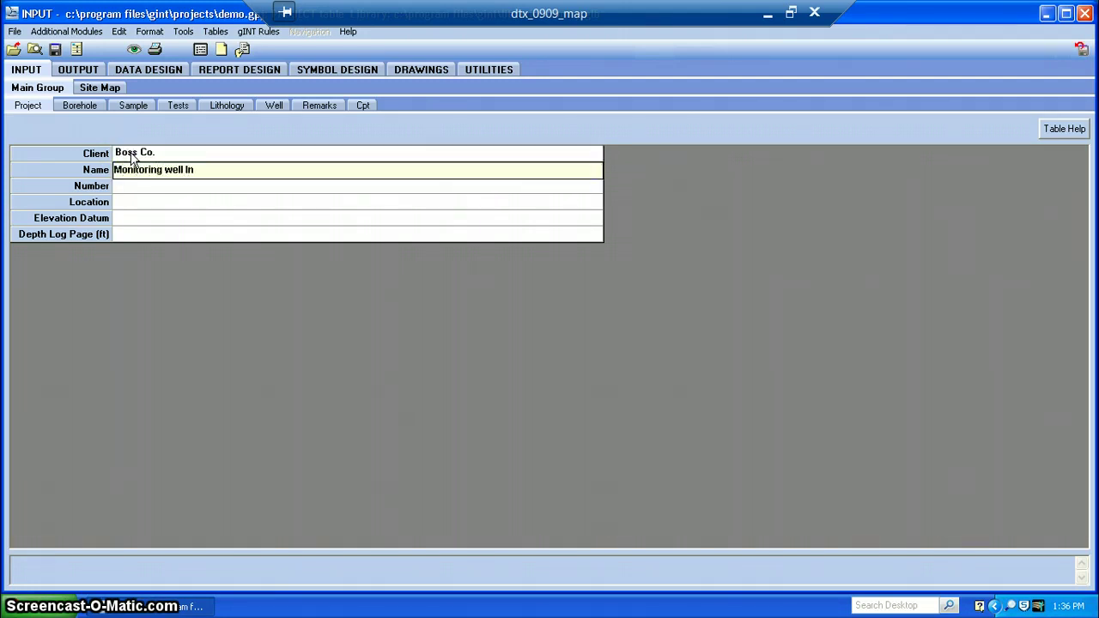
text(stallation)
key(Return)
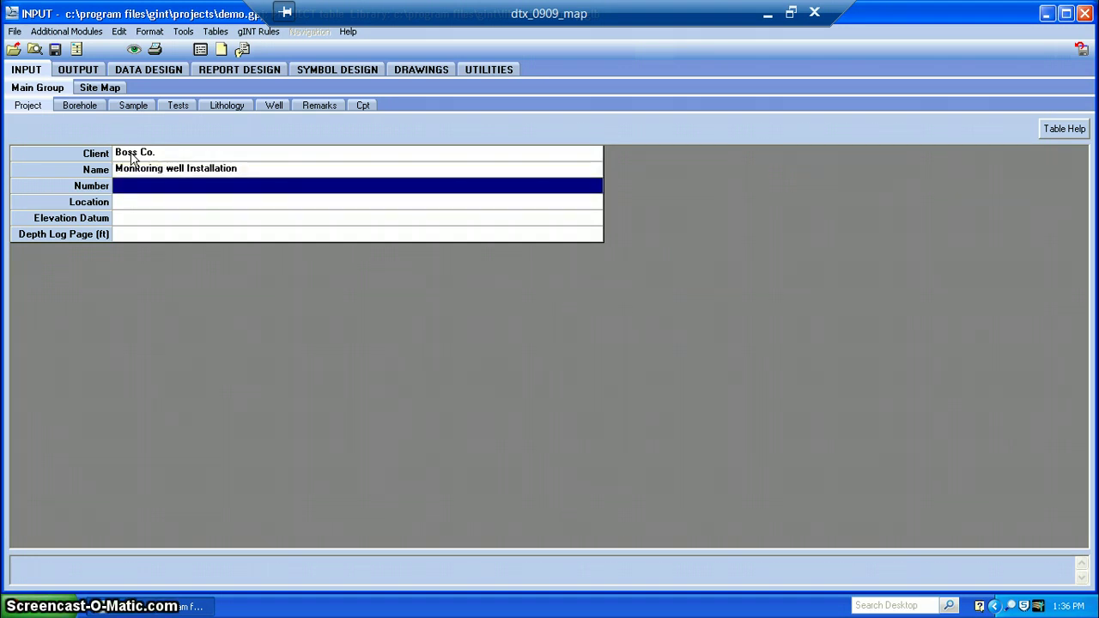
Set the project number to 2999.99 and the location to Asheville, NC.
text(29)
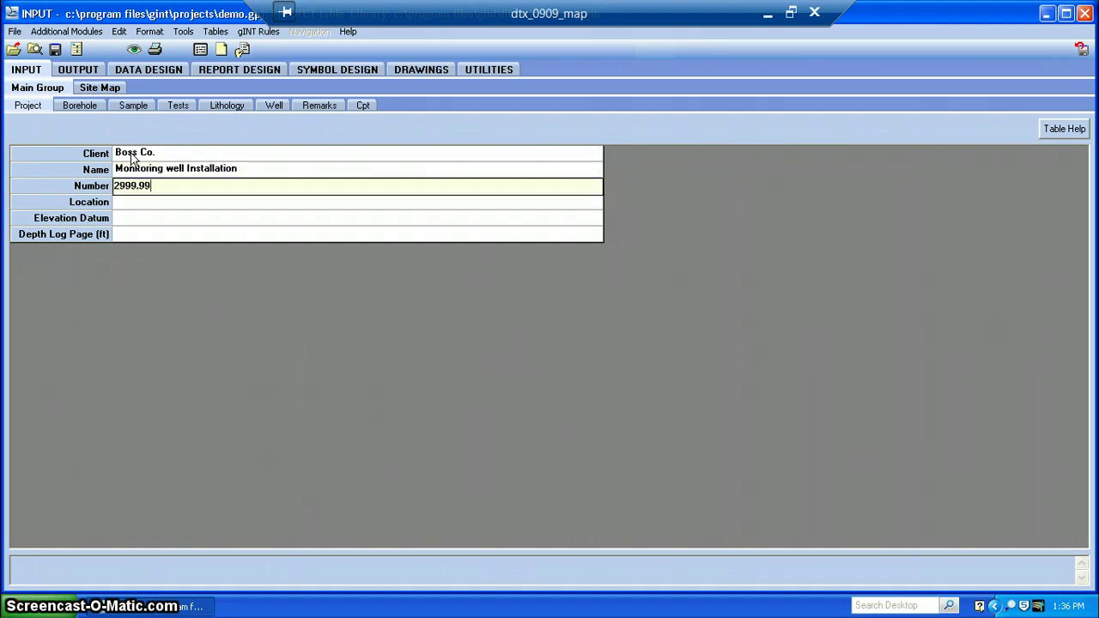
text(99.99)
key(Return)
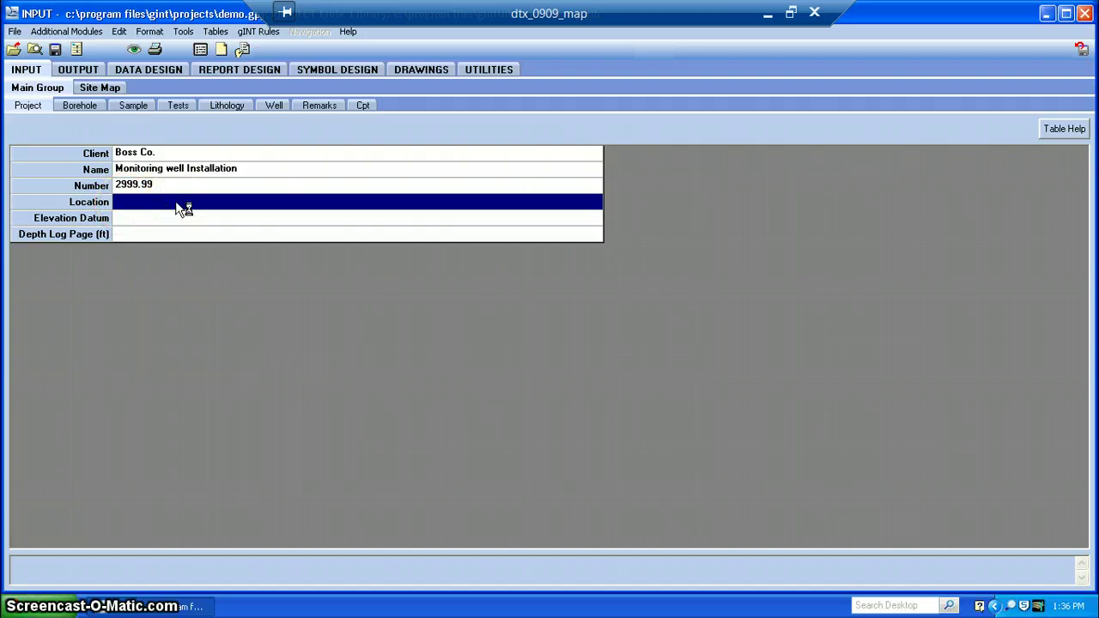
text(Ahs)
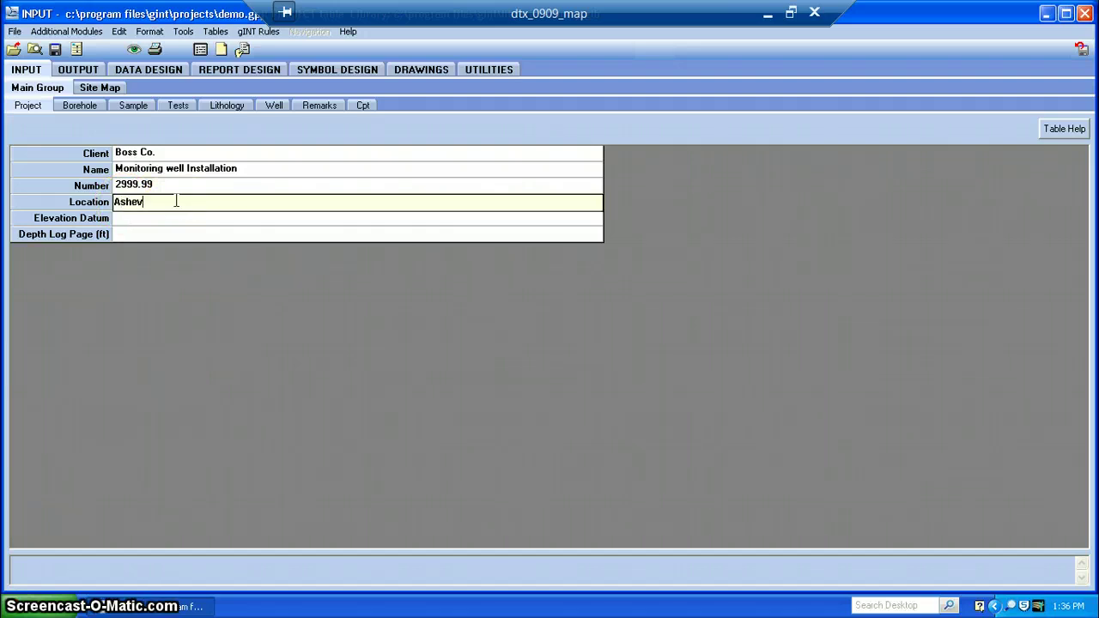
text(eville, NC)
Add a borehole with the ID mw-1 to the borehole table.
click(76, 108)
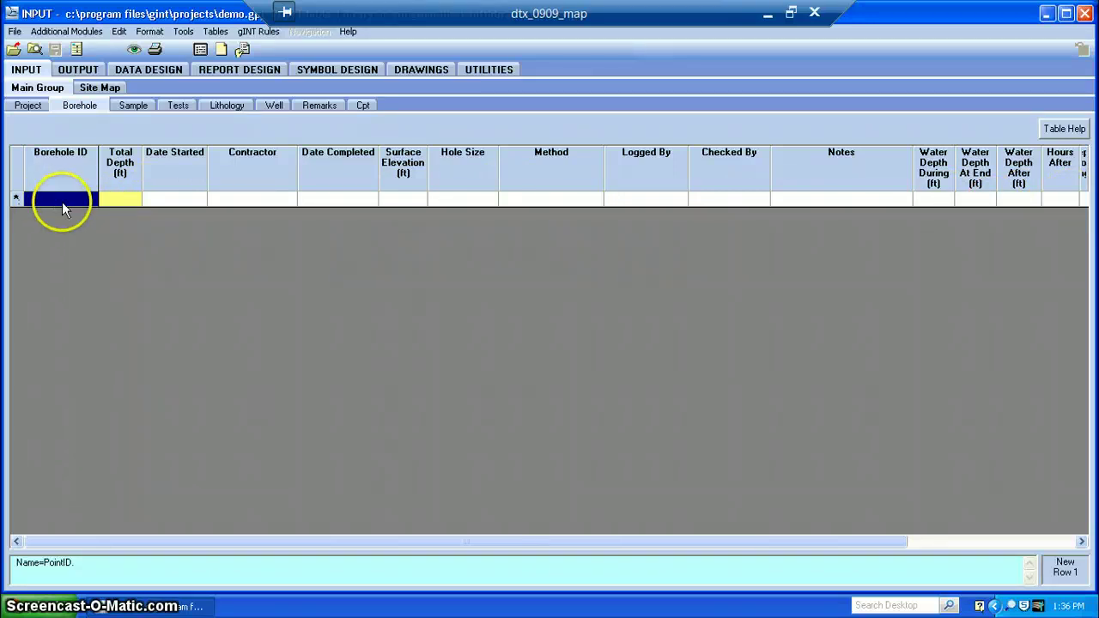
text(mw)
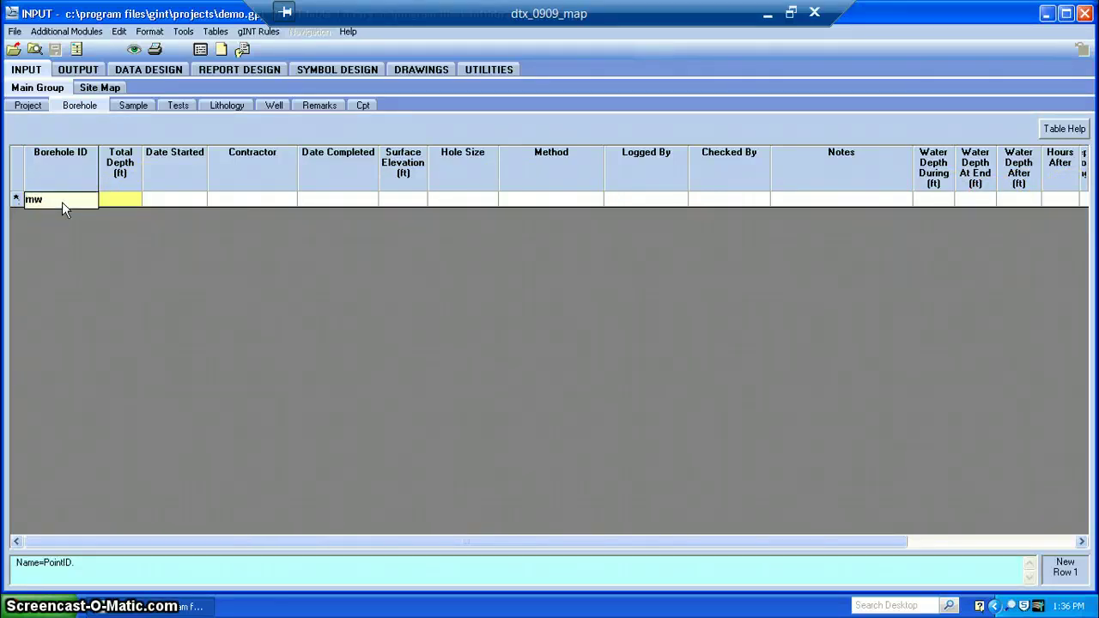
text(-1)
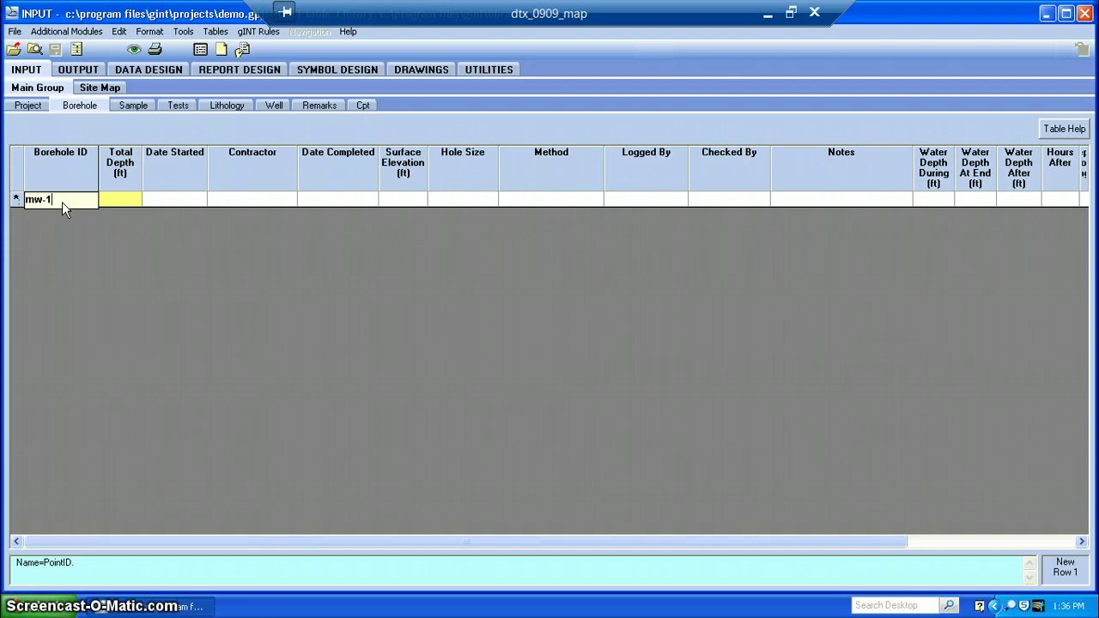
key(Tab)
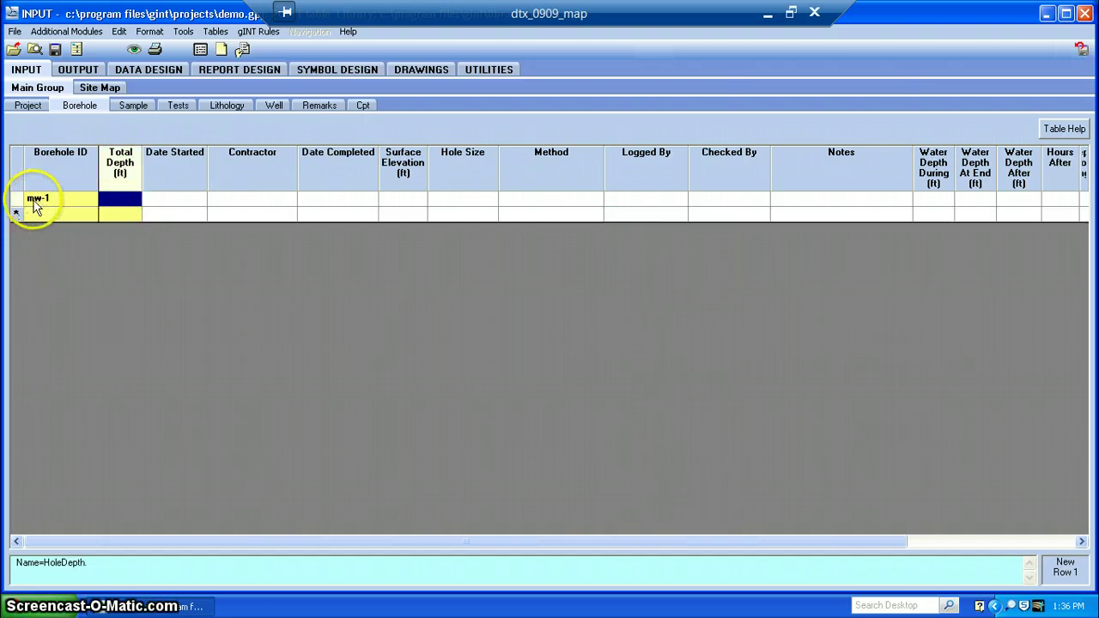
click(66, 217)
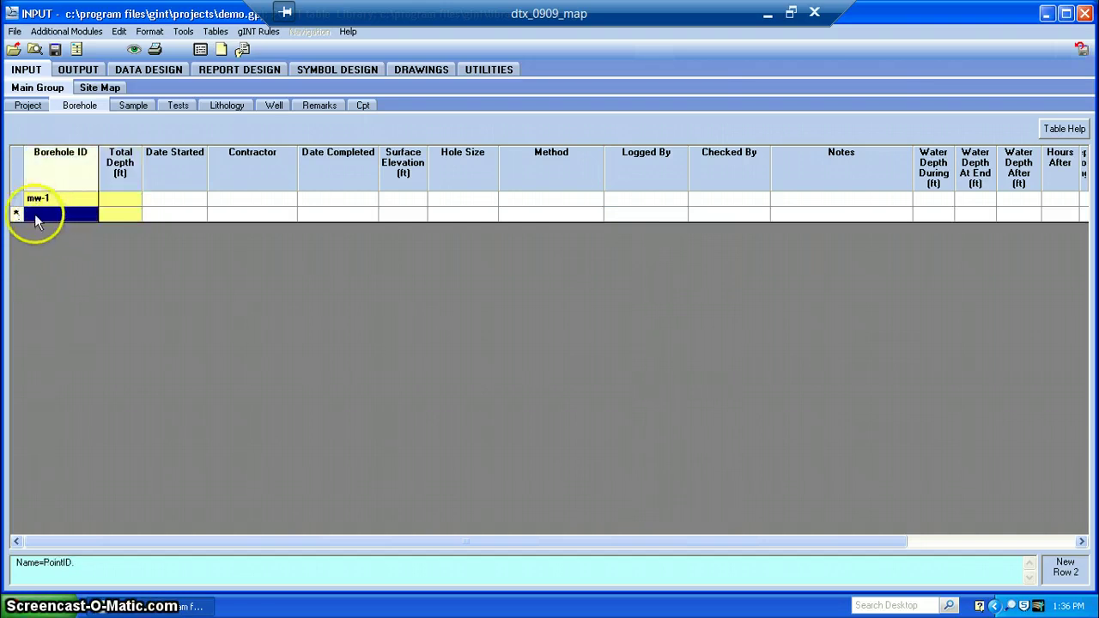
Set the total depth of borehole mw-1 to 60 ft and its start date to 1/4/14.
click(122, 202)
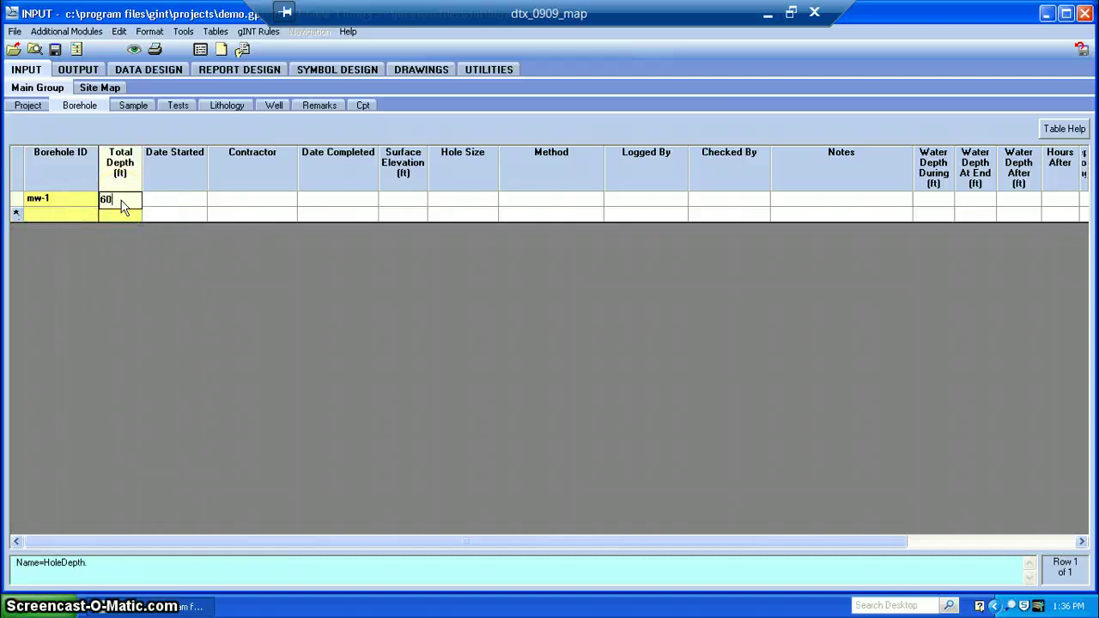
key(Tab)
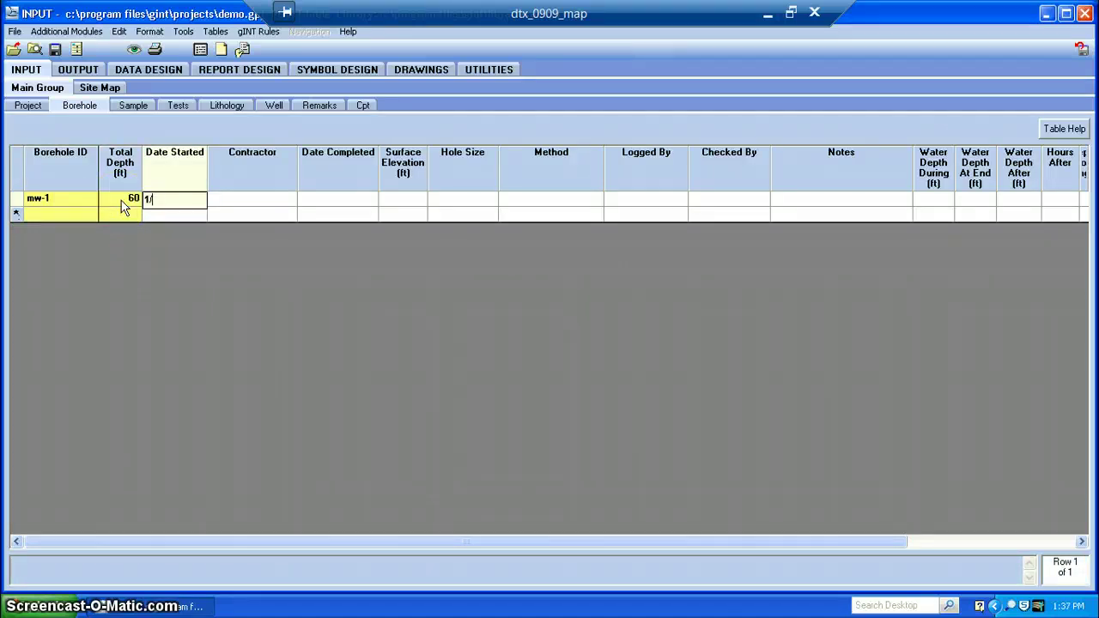
text(1/4/14)
key(Tab)
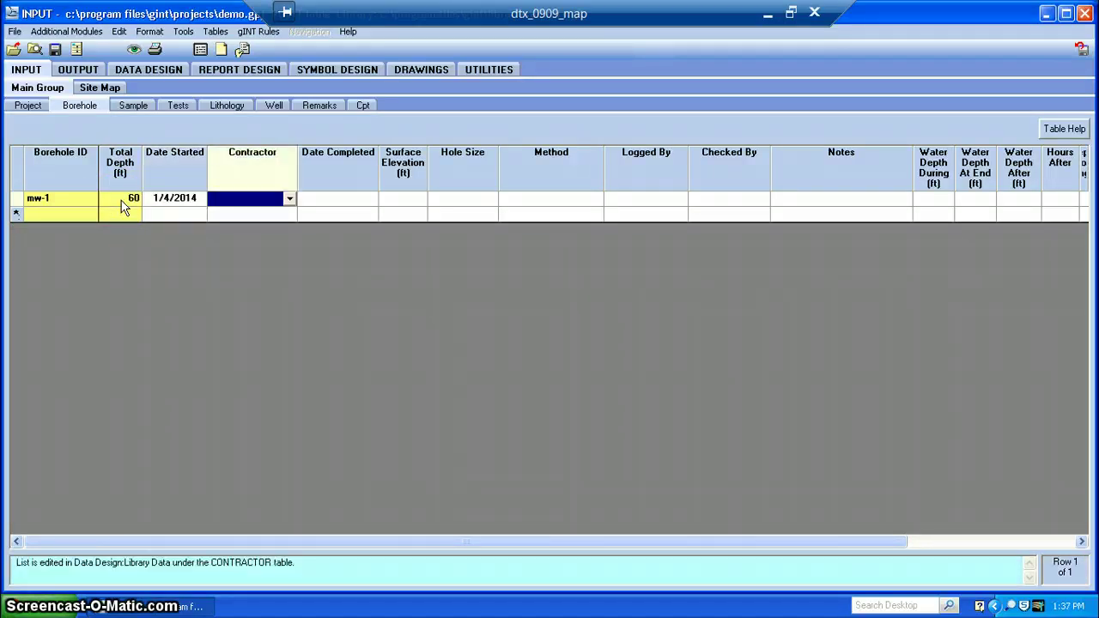
Choose AE Drilling as the contractor for mw-1 and enter 1/4/14 as the completion date.
click(291, 200)
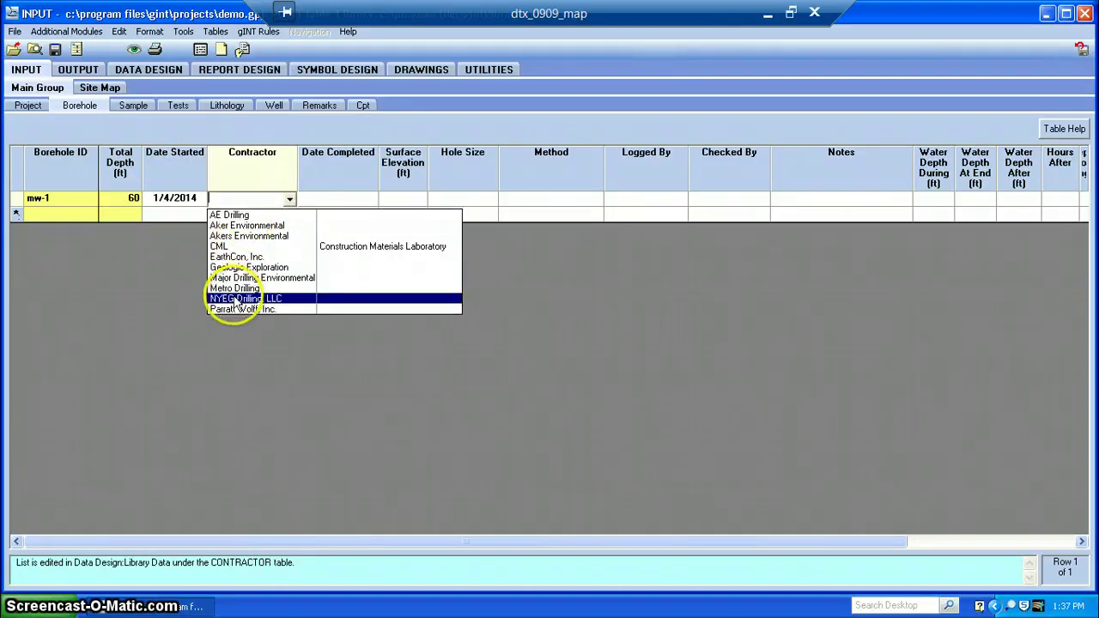
click(240, 217)
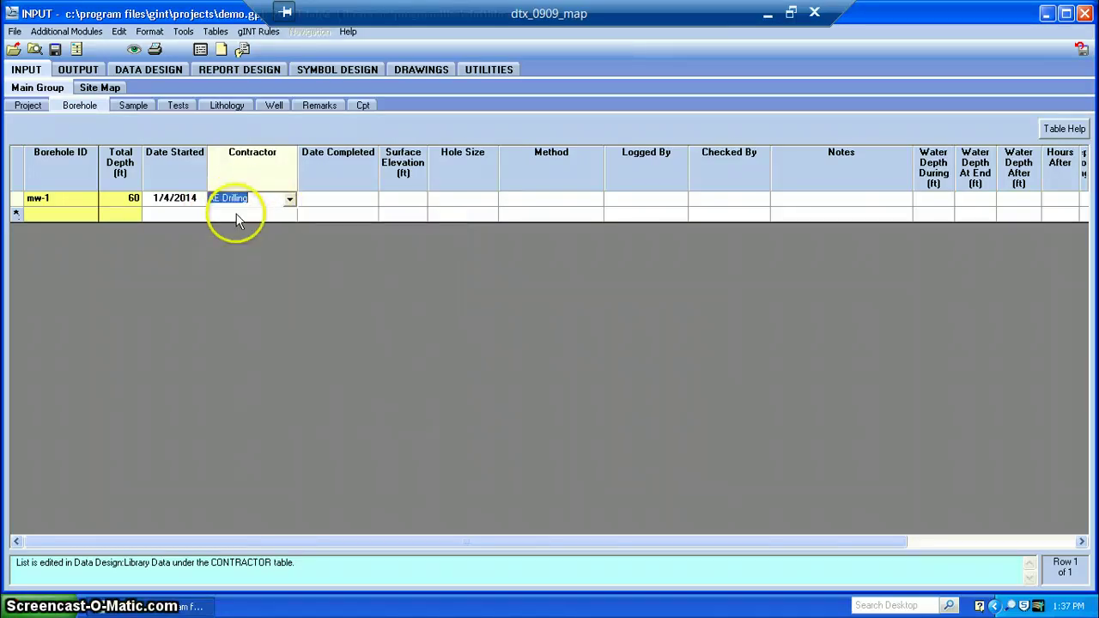
click(335, 206)
text(1/4/14)
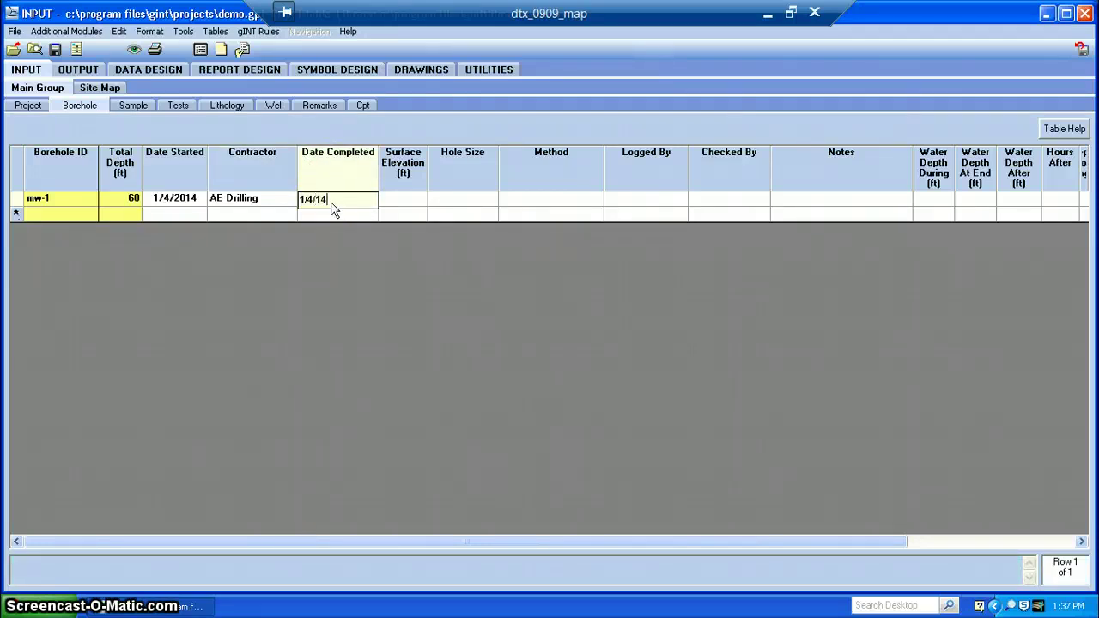
key(Tab)
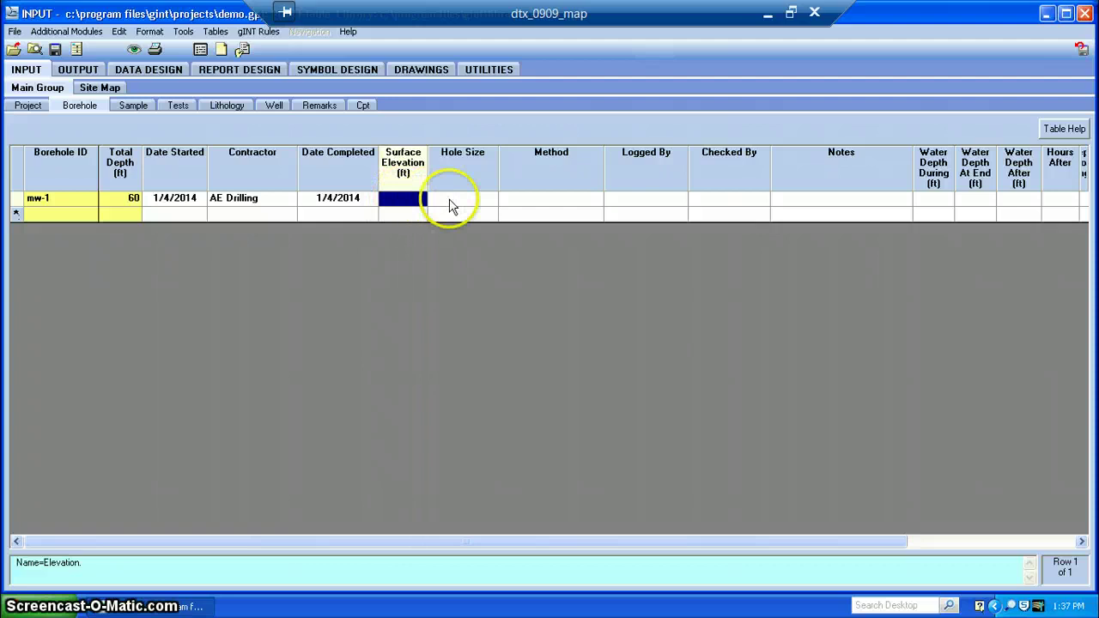
Set the surface elevation of borehole mw-1 to 2303 ft and its hole size to 6-inch.
text(2303)
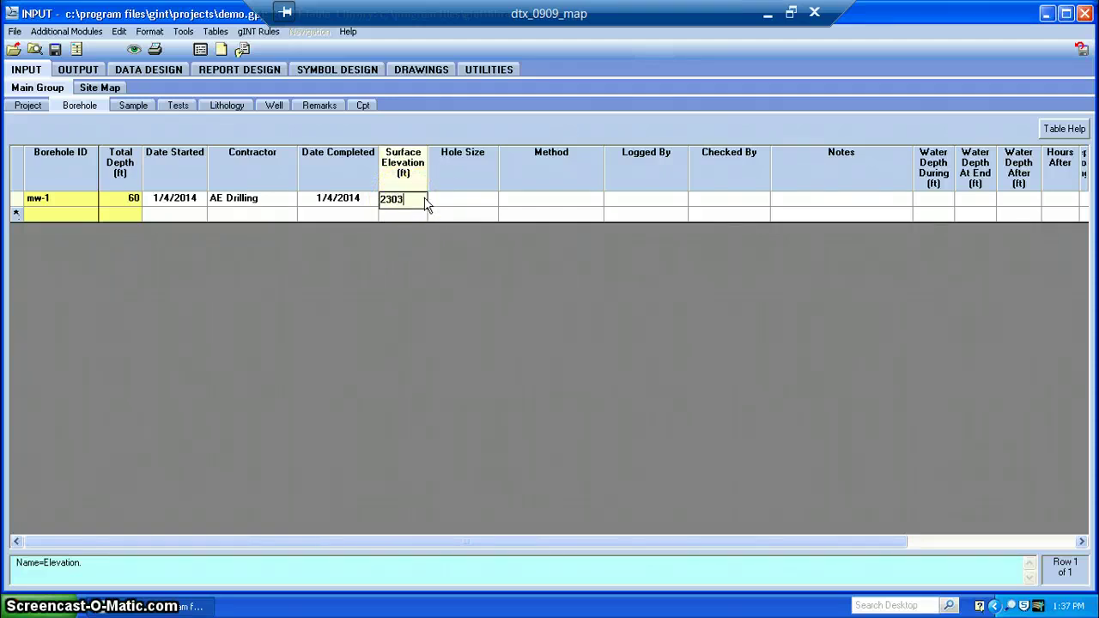
key(Tab)
click(447, 201)
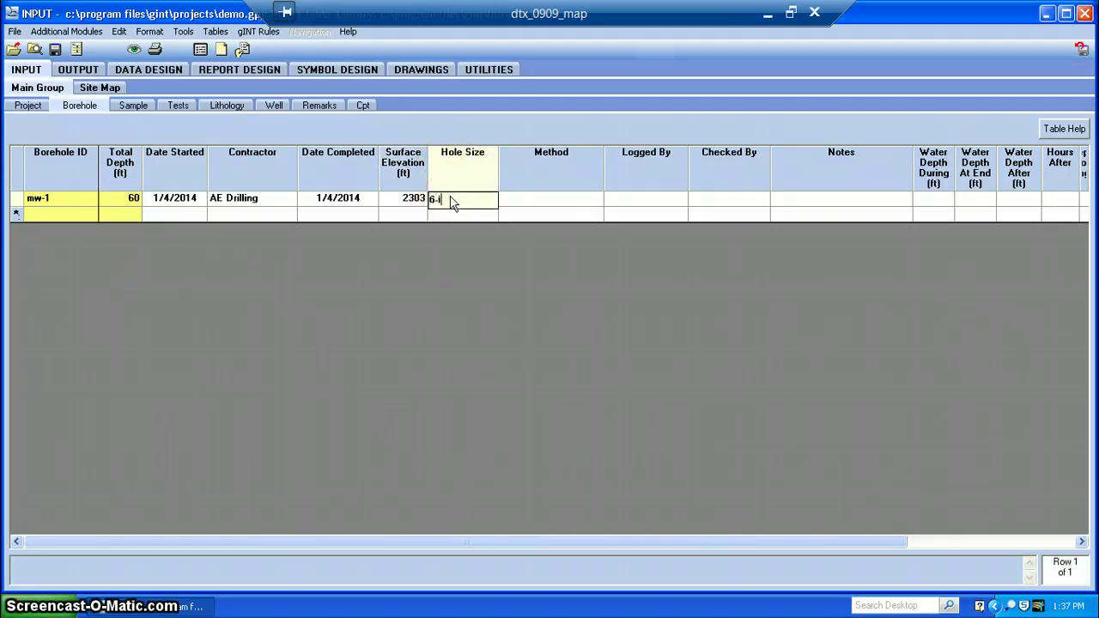
key(Tab)
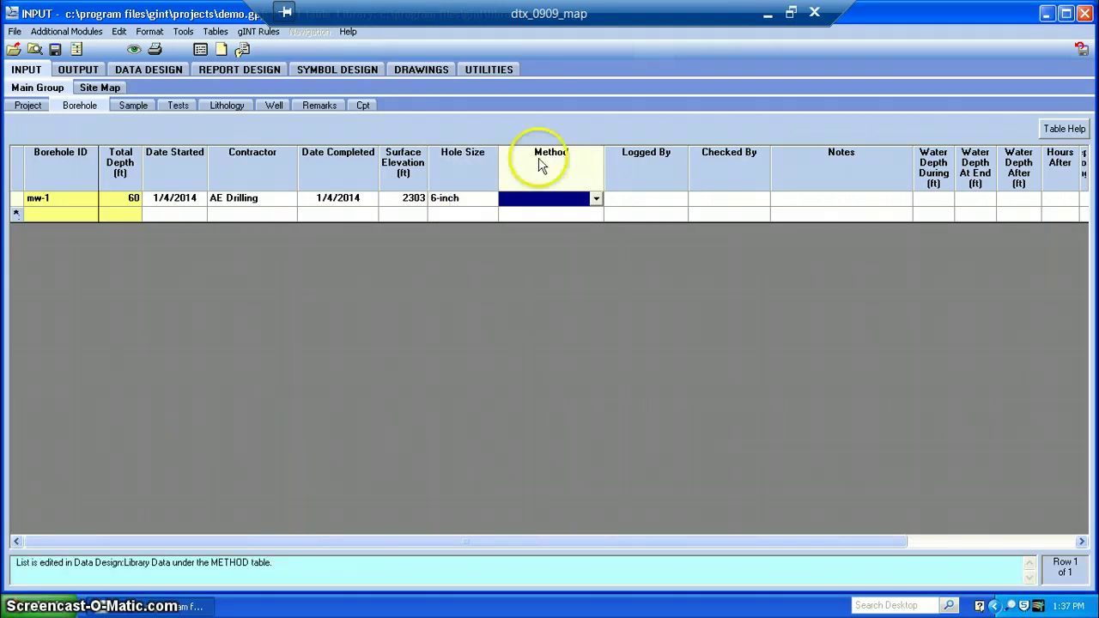
Choose CME 550 HSA as the drilling method for mw-1 and select the loggers' names from the Logged By list.
click(597, 201)
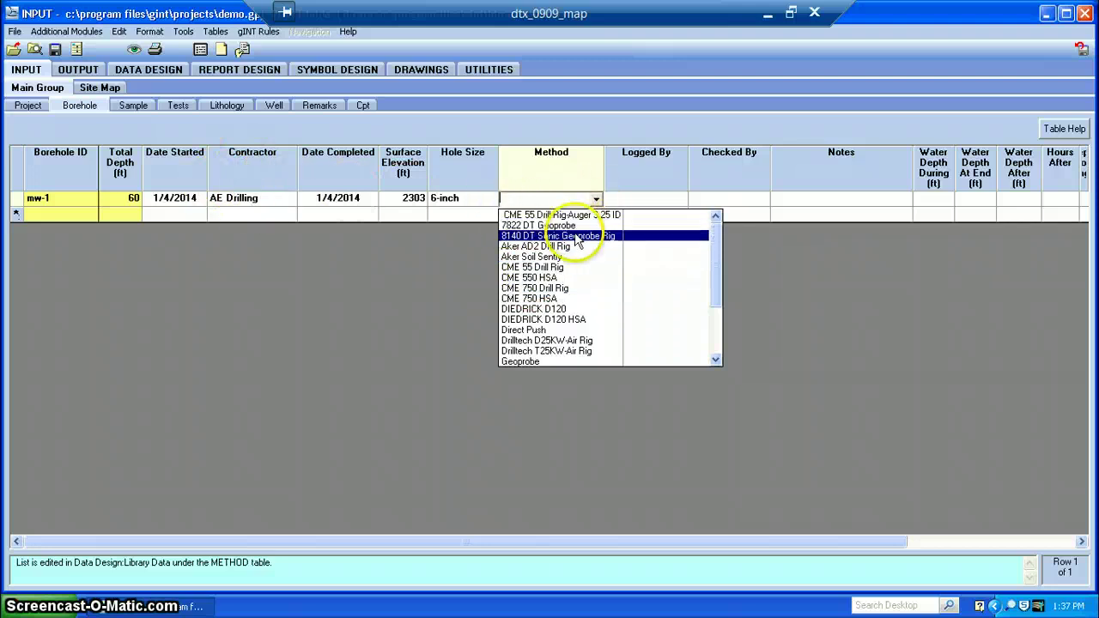
click(538, 278)
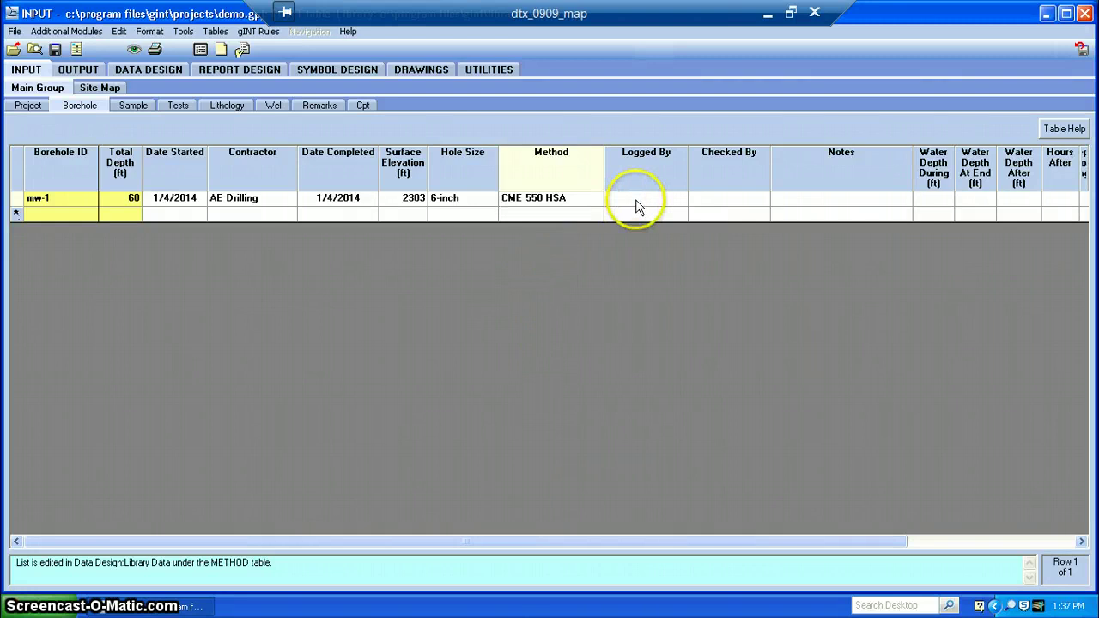
click(632, 205)
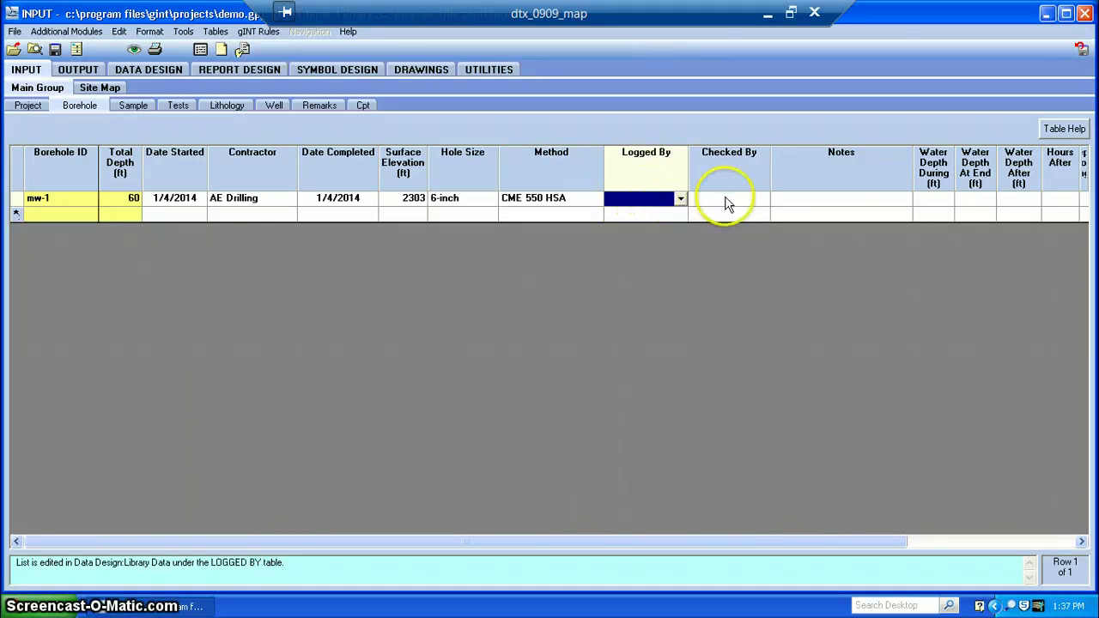
click(680, 199)
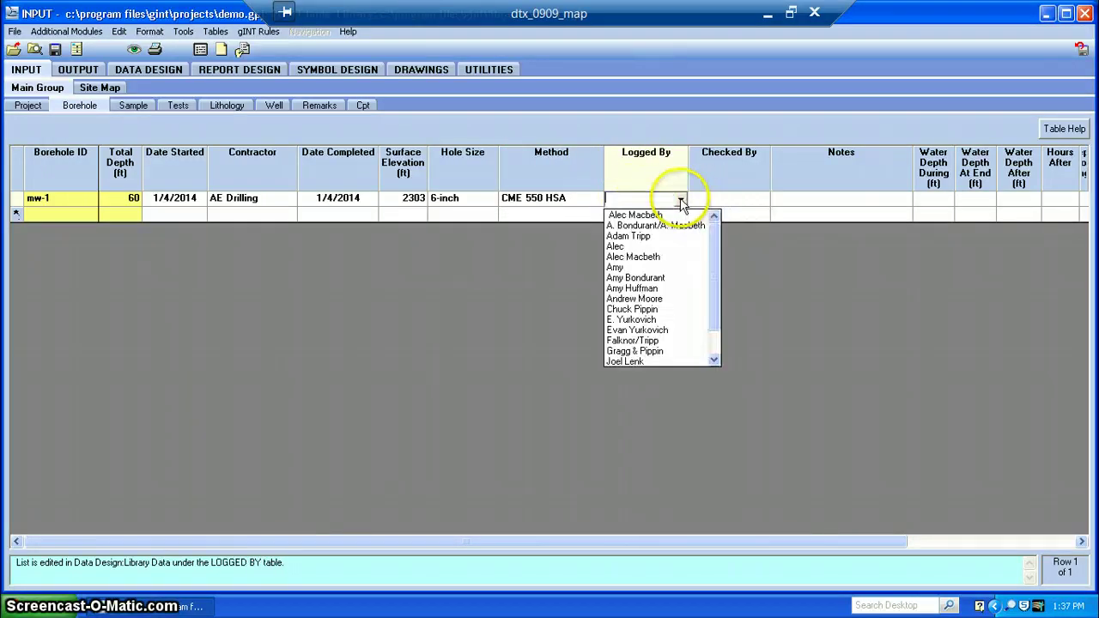
click(631, 352)
click(710, 204)
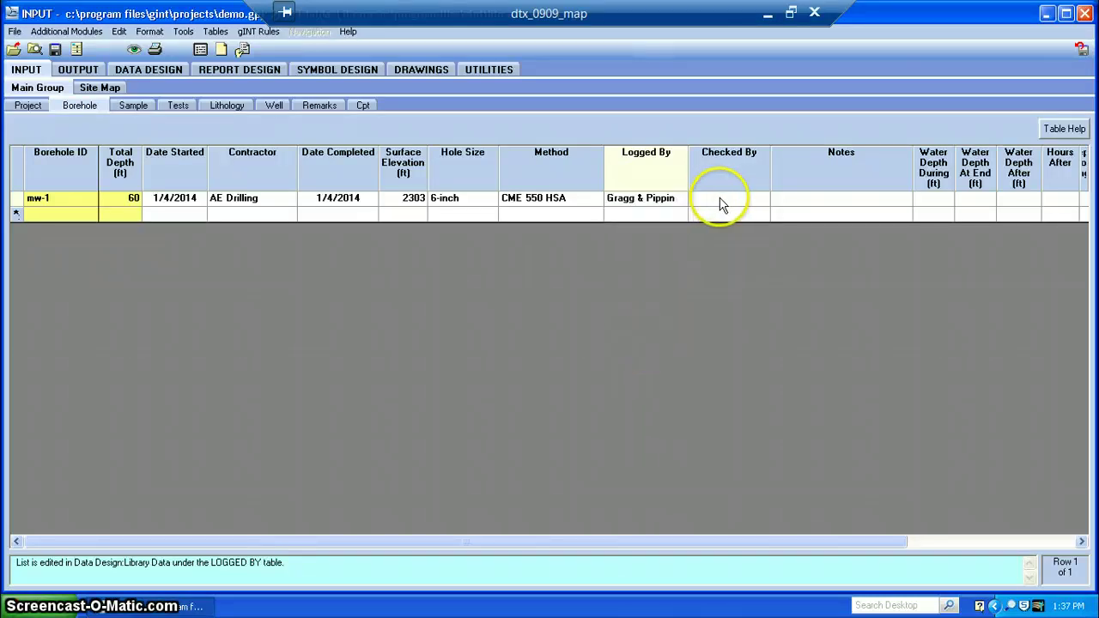
Enter a water depth of 15 ft during drilling and 13 ft at end for borehole mw-1.
click(808, 203)
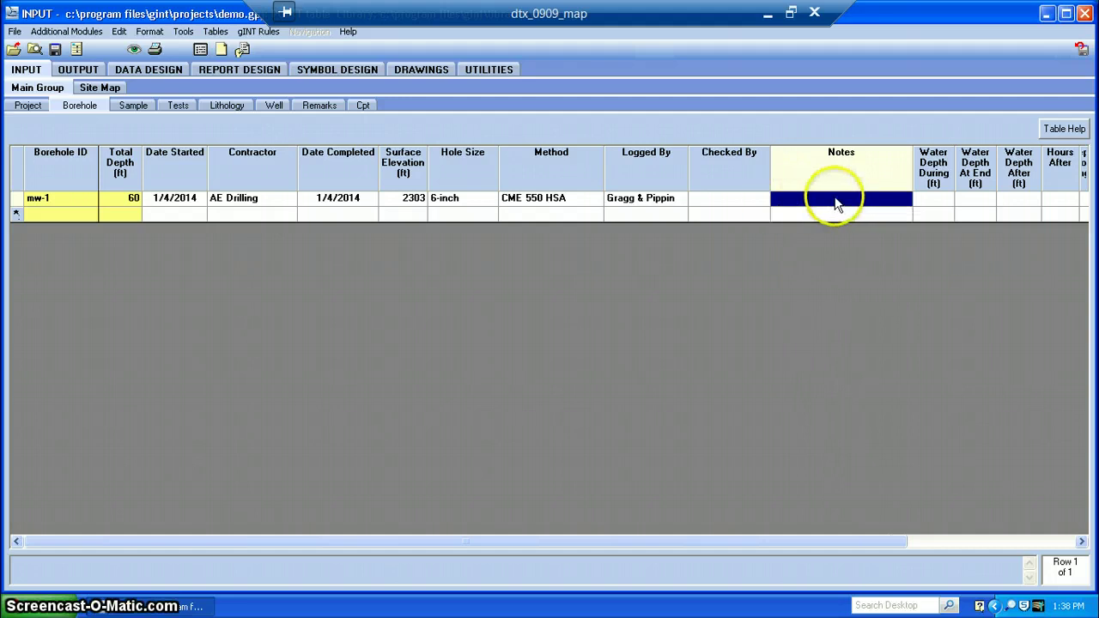
click(940, 200)
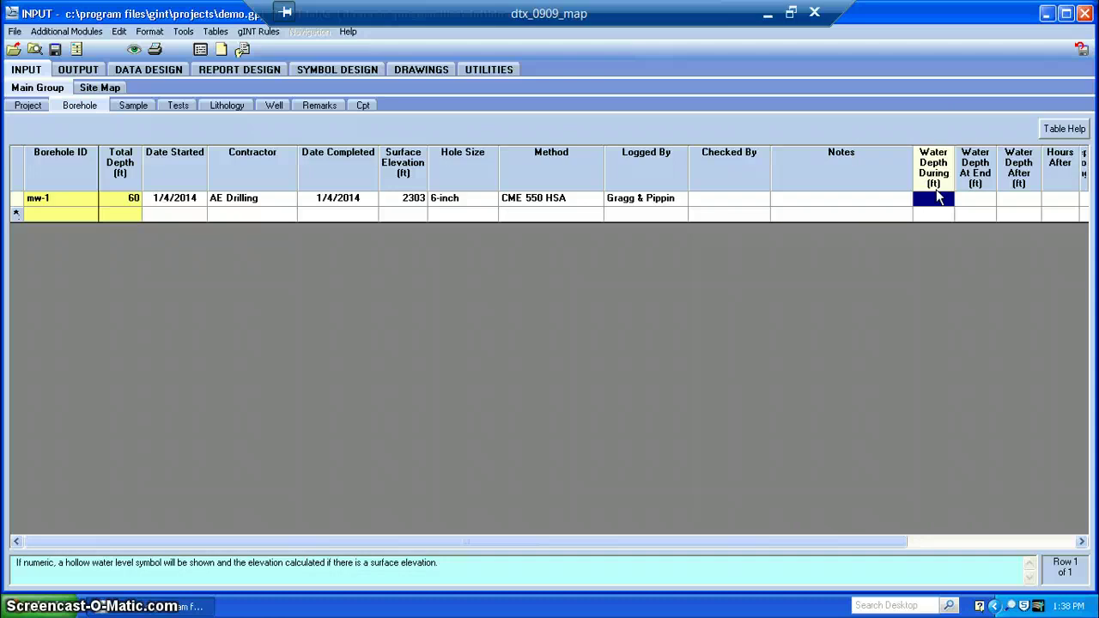
key(Tab)
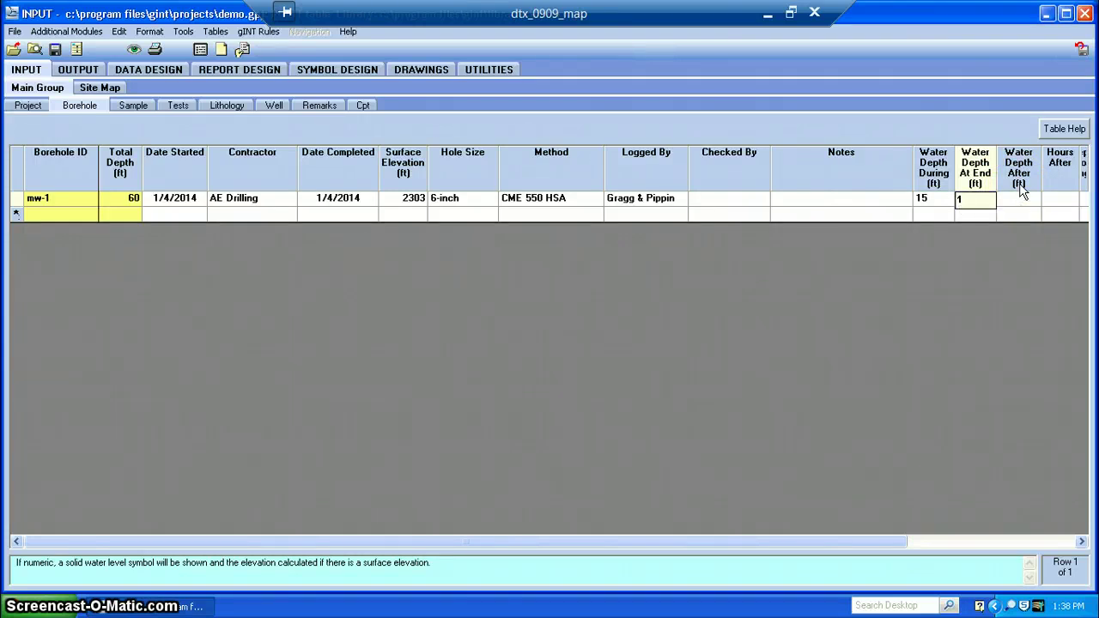
click(1018, 198)
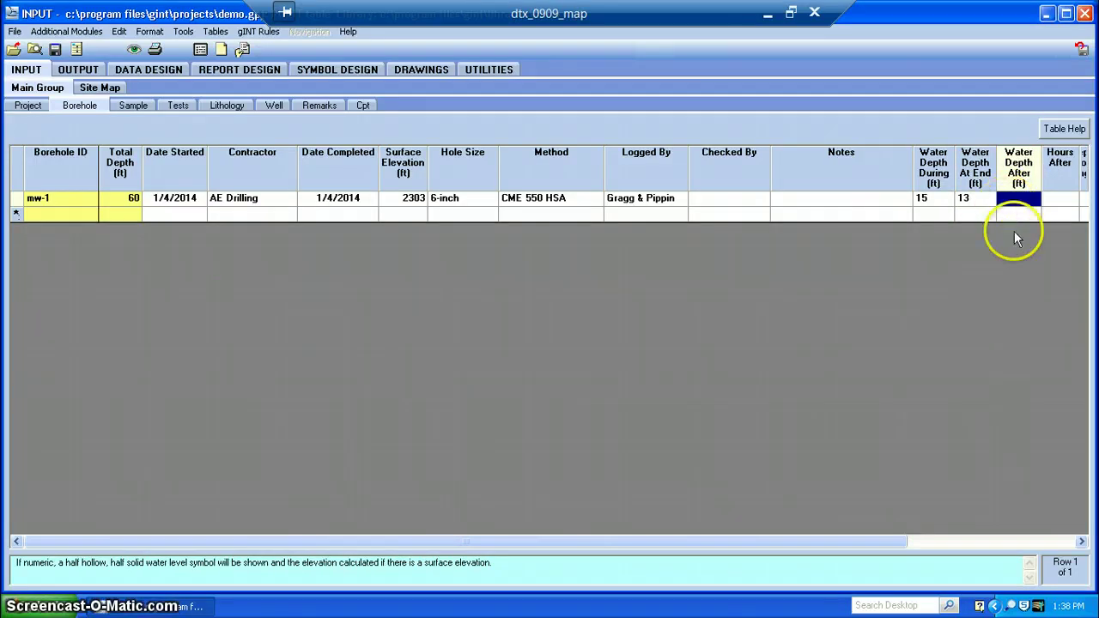
drag(633, 542, 834, 550)
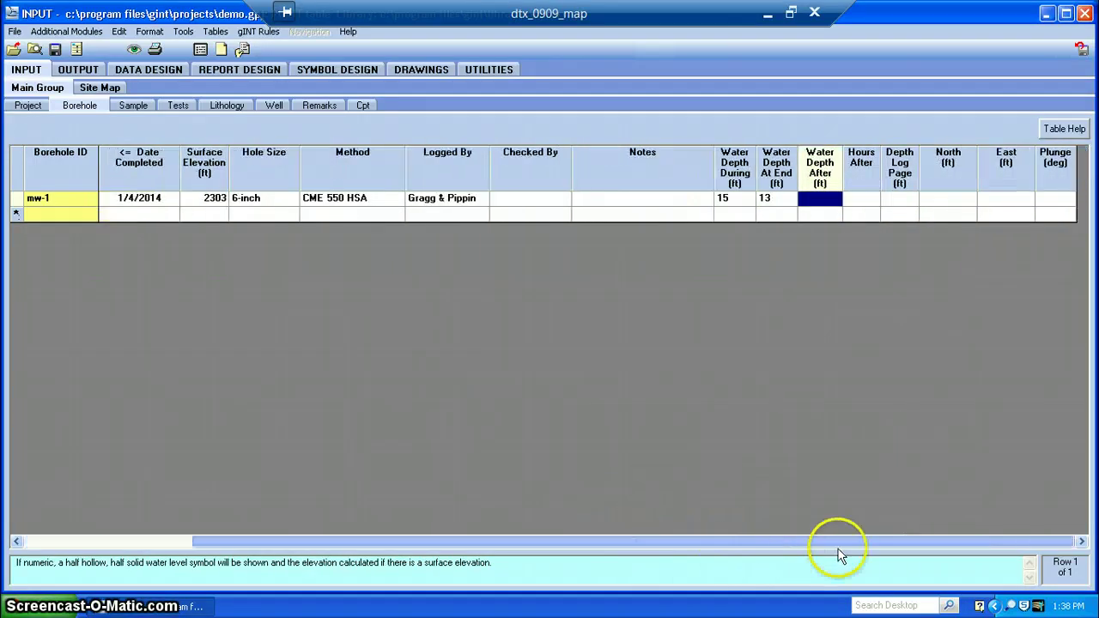
click(948, 207)
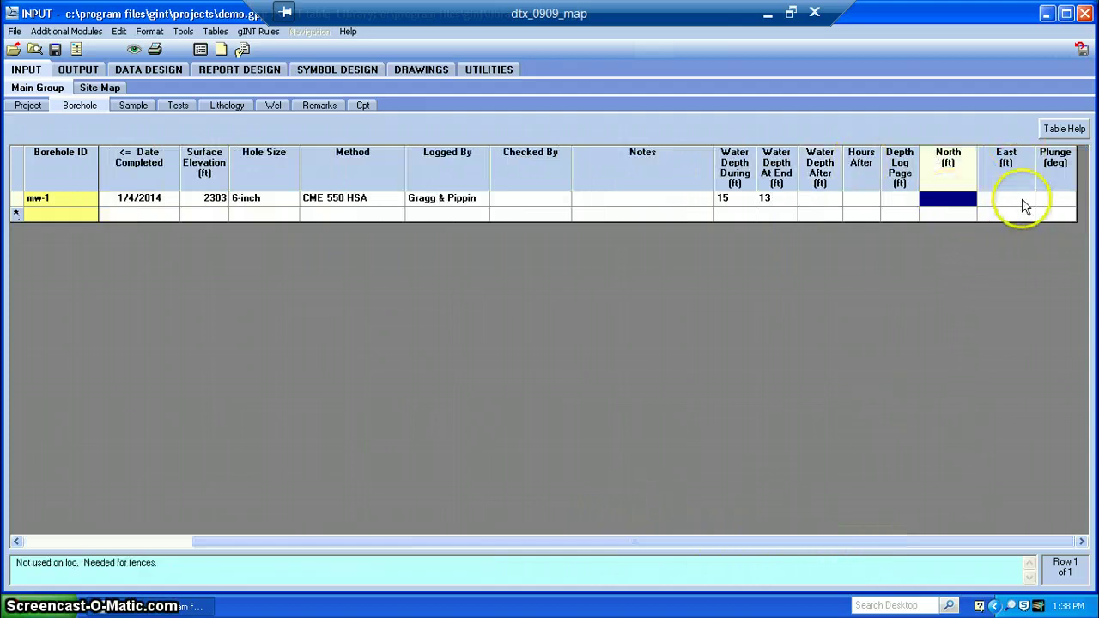
click(1005, 201)
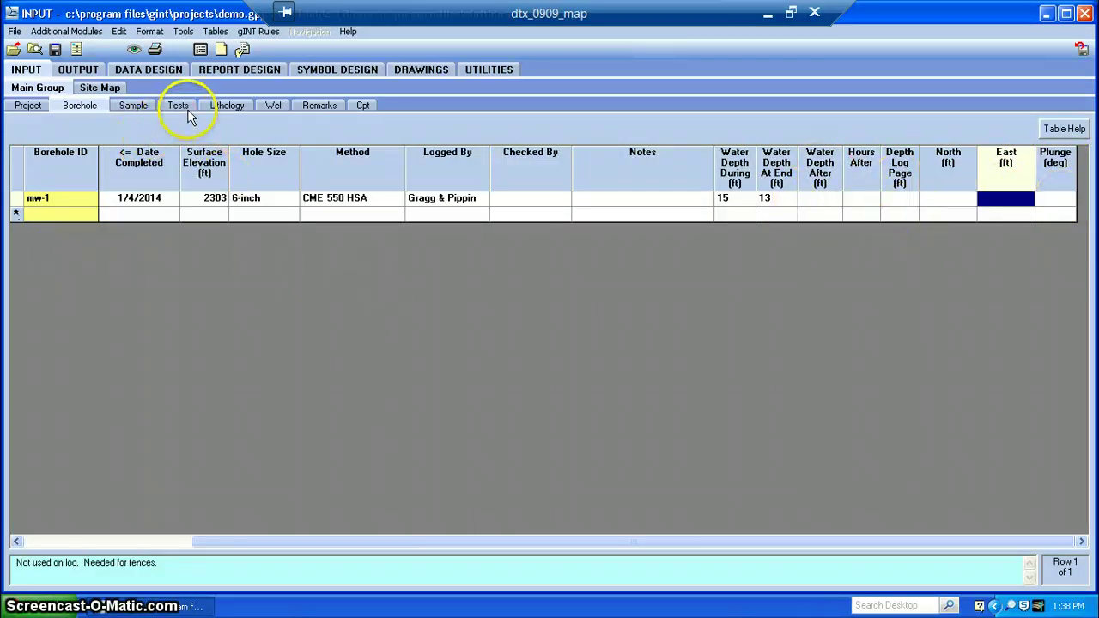
Add the first lithology layer of mw-1 from a depth of 0 to a bottom of 55 ft.
click(228, 106)
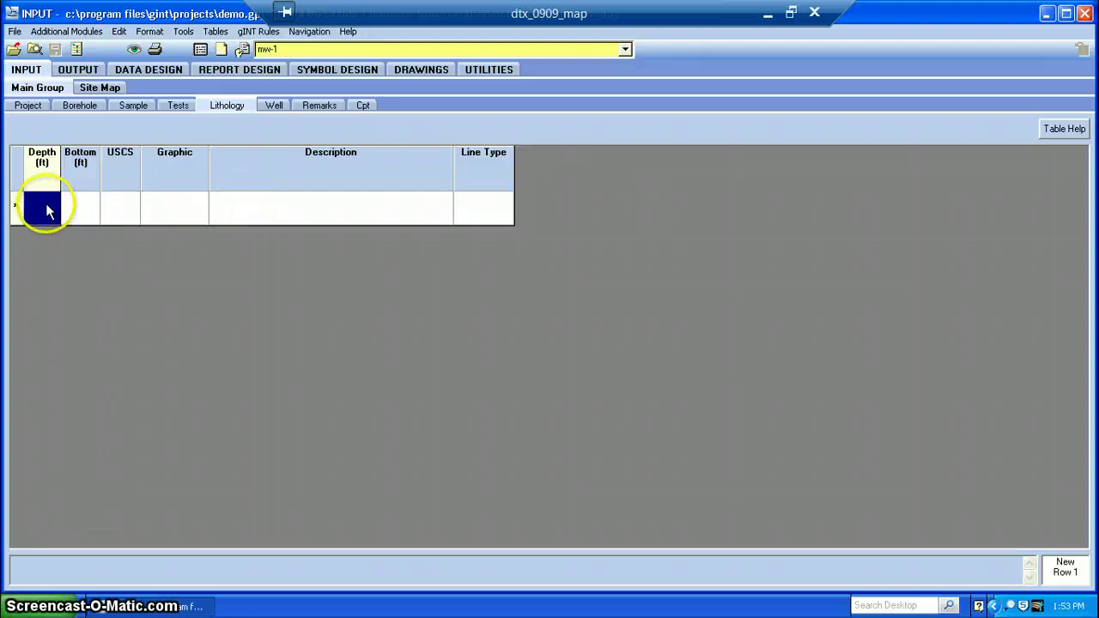
text(0)
key(Tab)
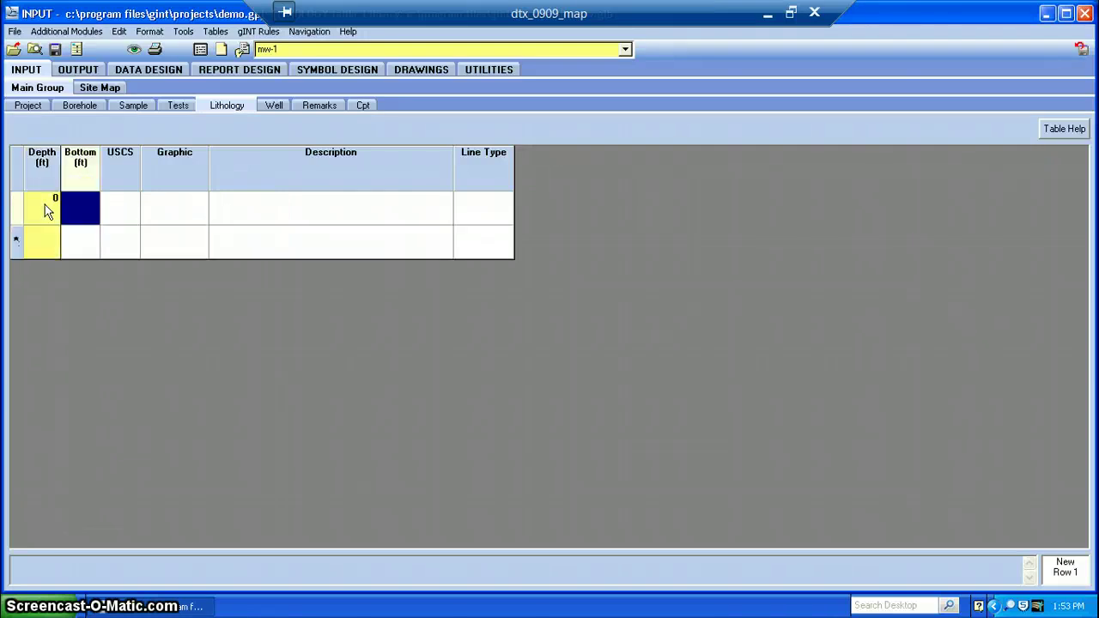
text(55)
key(Tab)
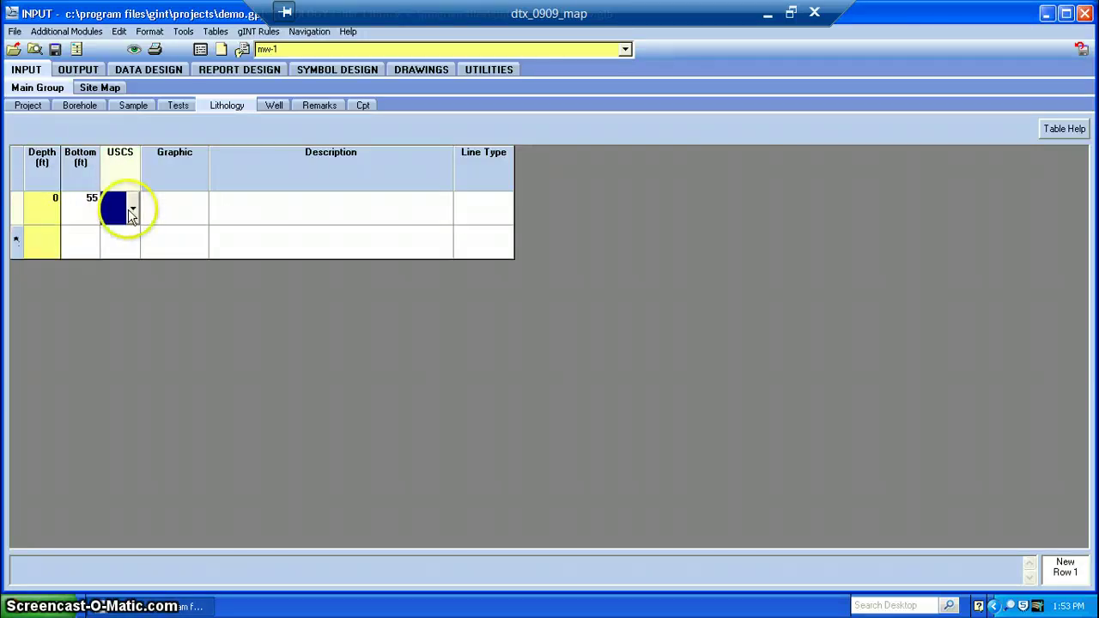
Set the USCS classification of the 0 to 55 ft layer to ML and its graphic to MLS.
text(ML)
key(Tab)
text(MLS)
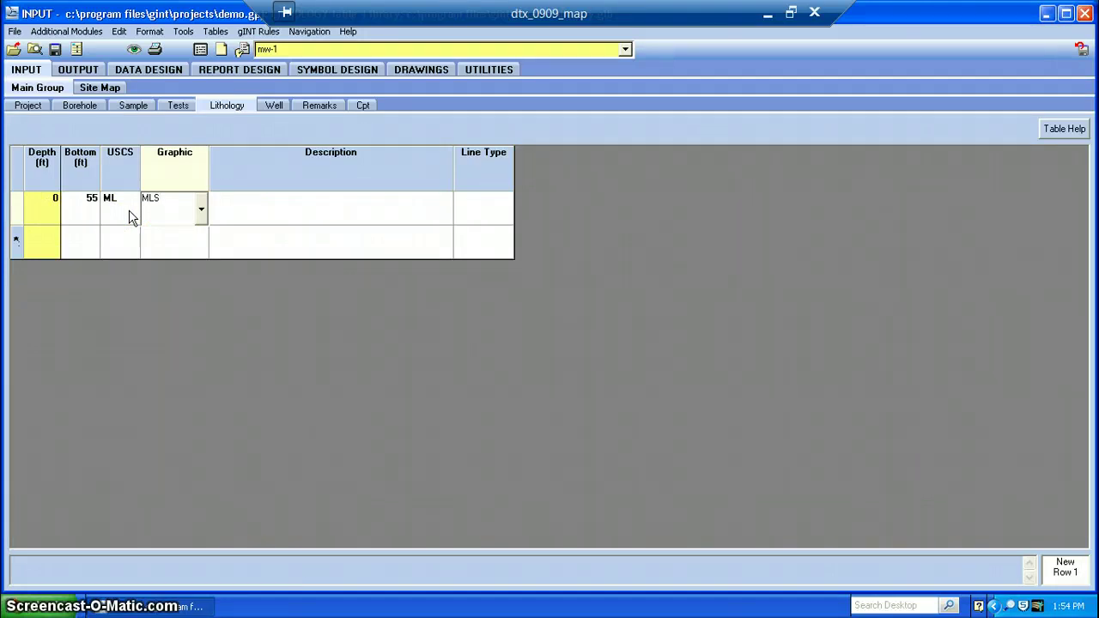
key(Tab)
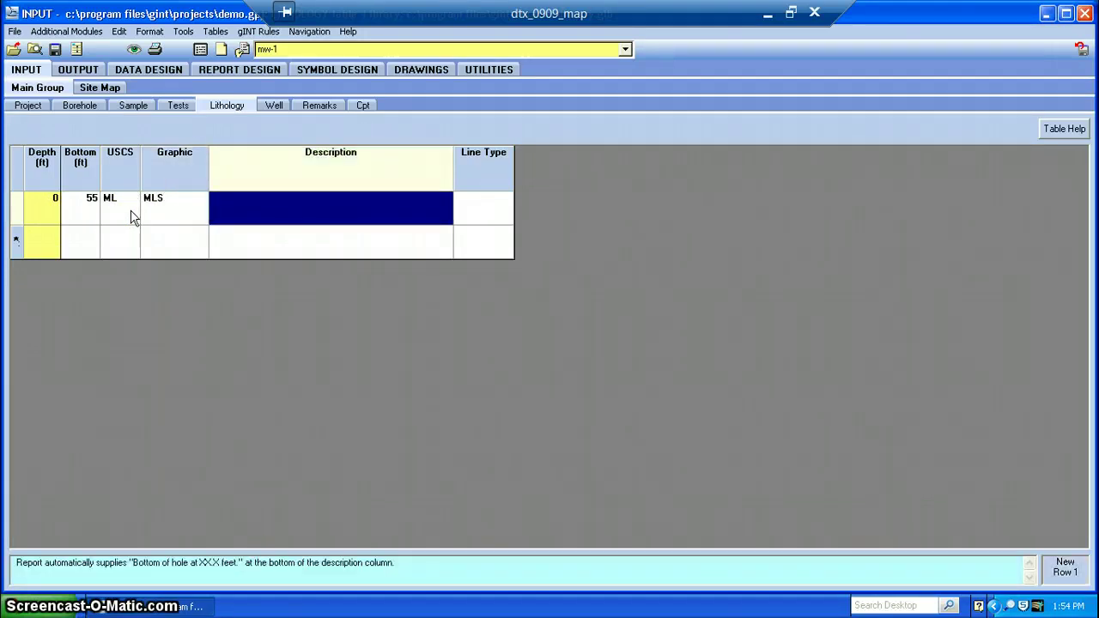
Describe the first layer as "TYPE - color, moisture, density, type, USCS, comments." and set its line type to Solid.
click(232, 208)
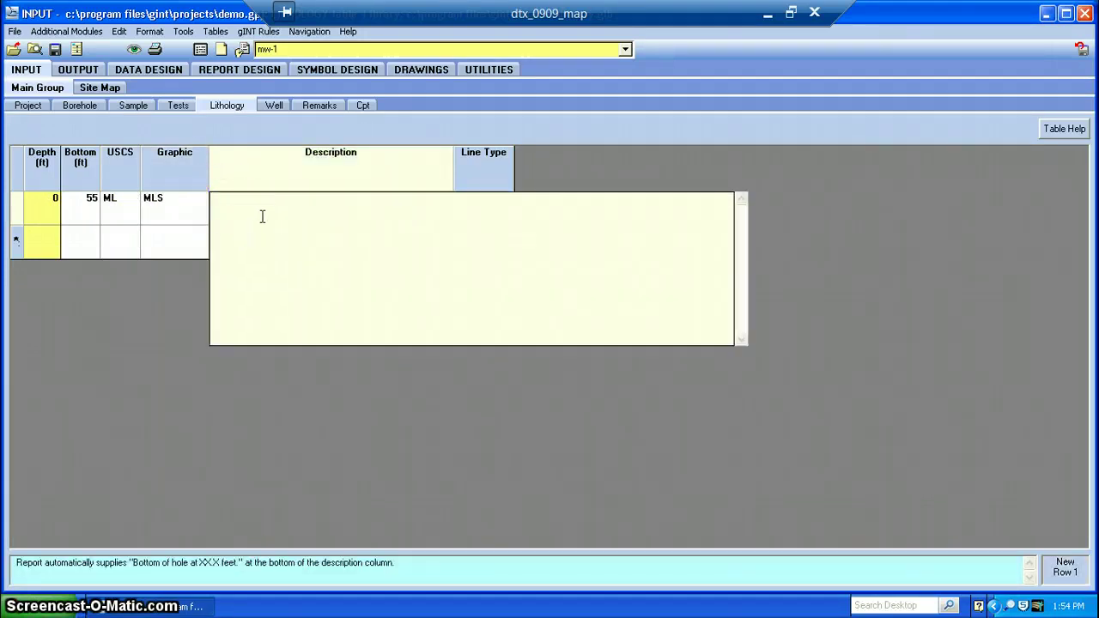
text(TYPE - co)
text(lor, moisture, density, type)
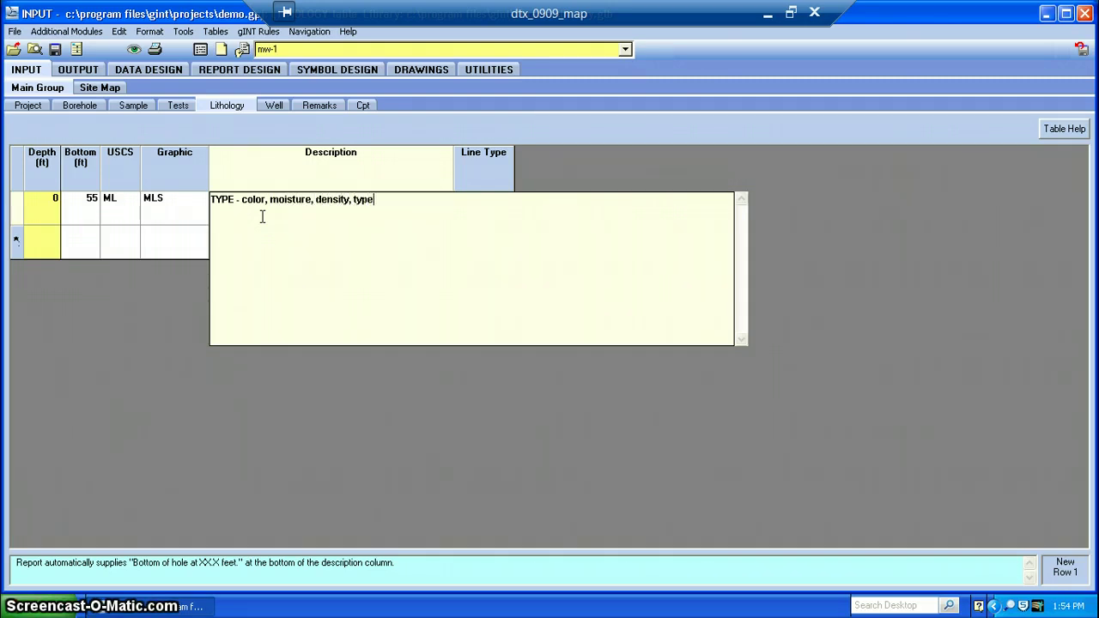
click(241, 208)
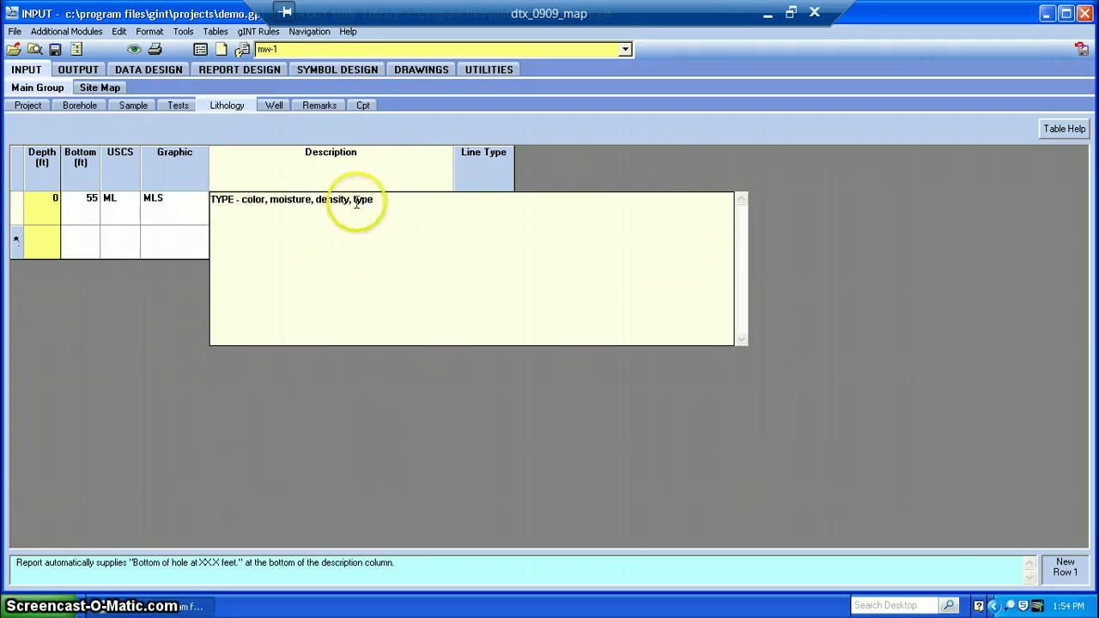
text(, USCS)
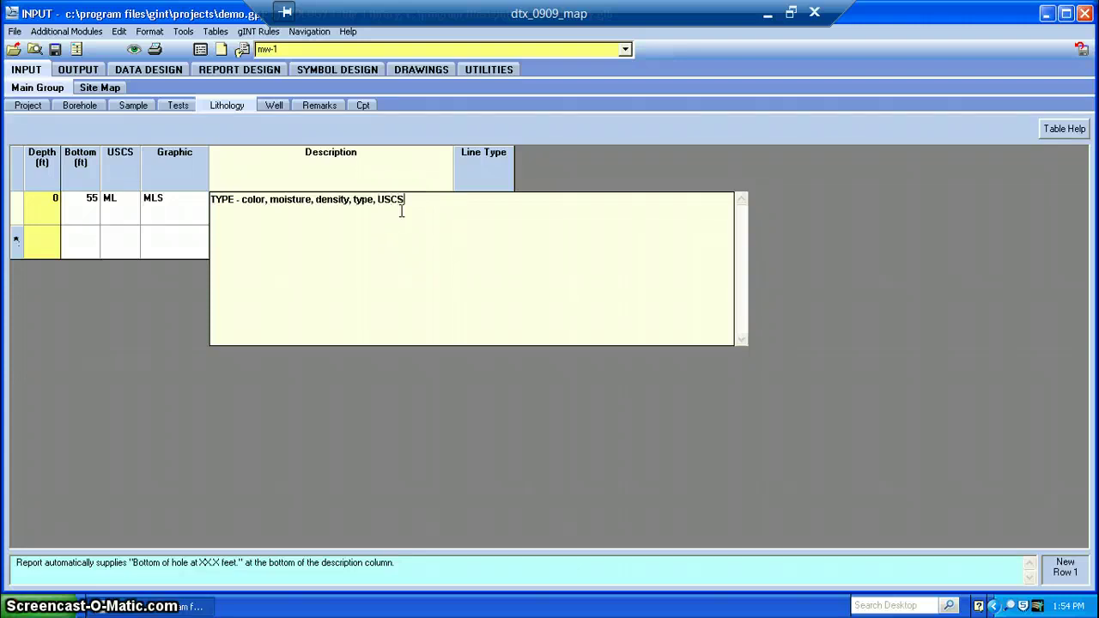
text(, comments)
click(407, 209)
key(Tab)
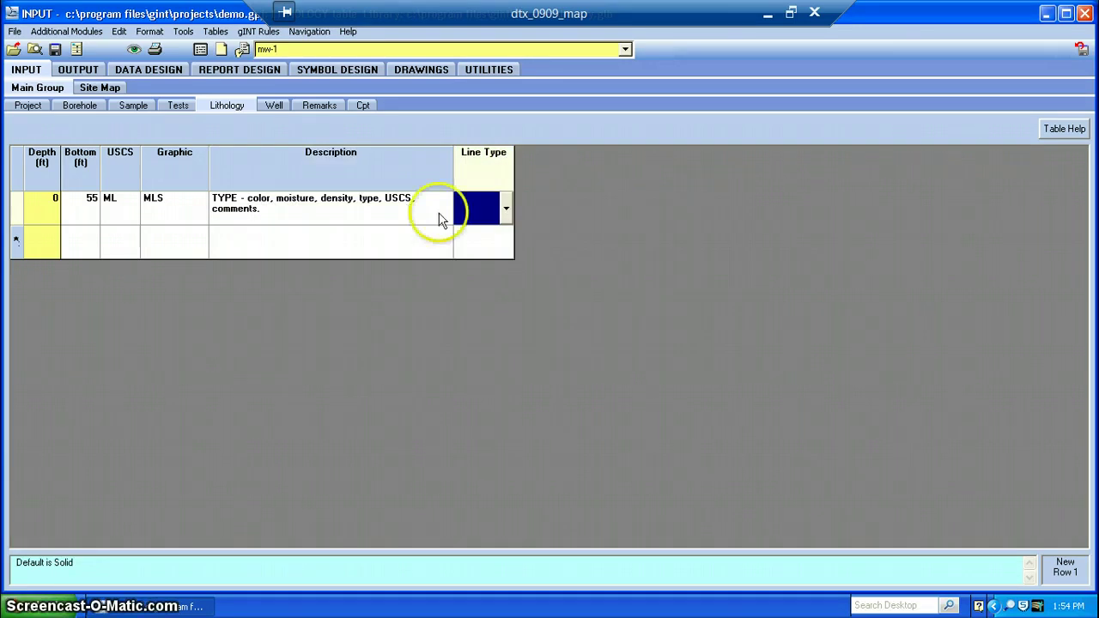
click(507, 209)
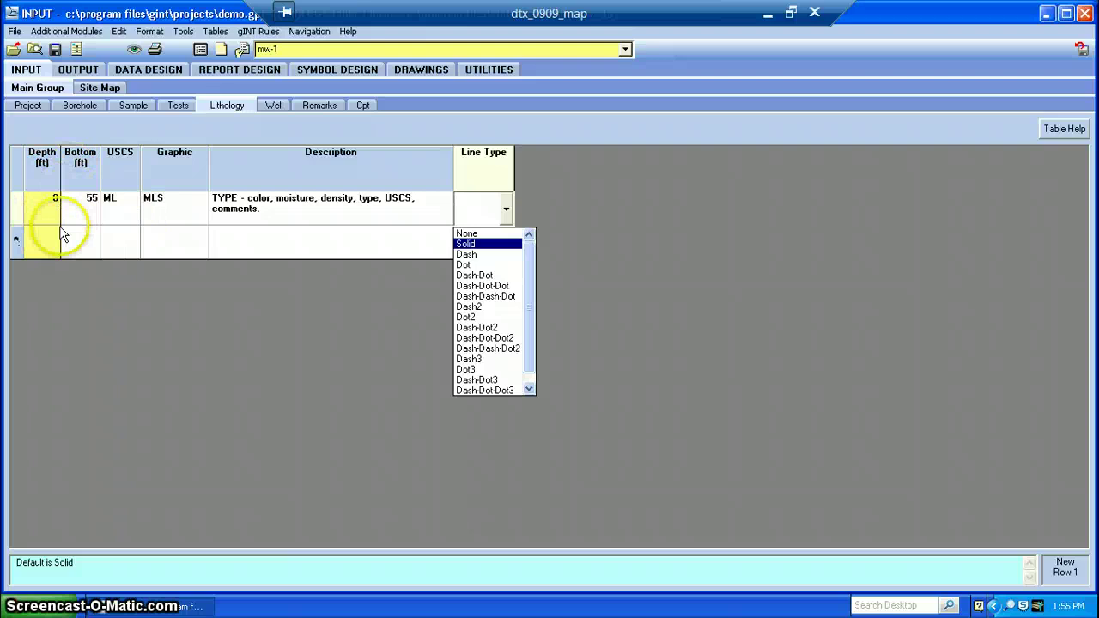
click(468, 244)
Add a second lithology layer from 55 to 60 ft, leave its USCS blank, and choose the BEDROCK graphic.
click(39, 240)
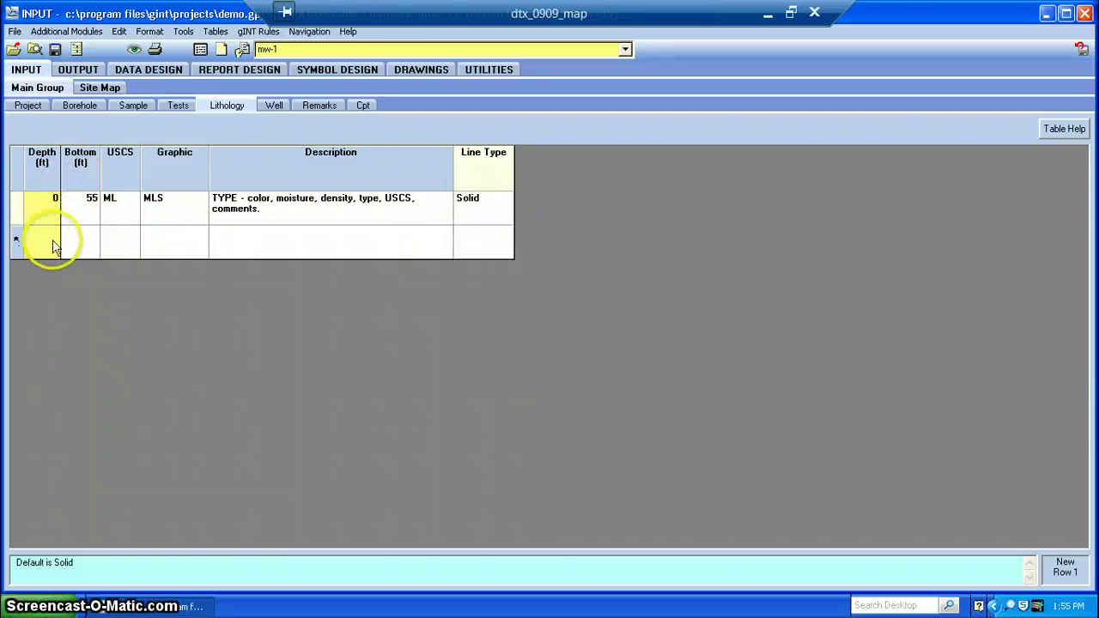
text(55)
key(Tab)
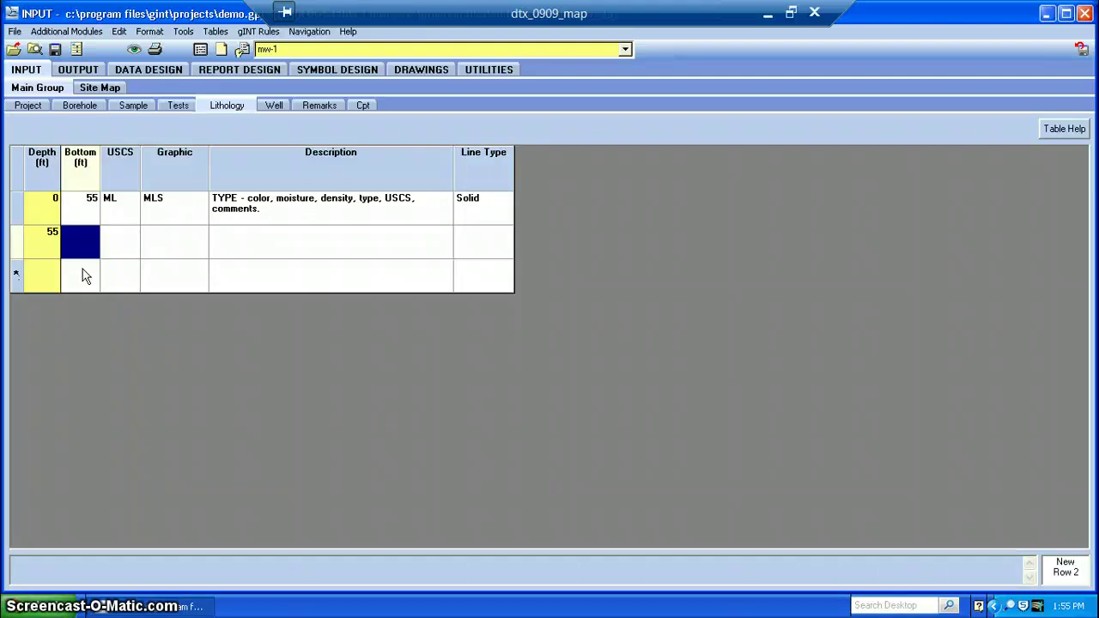
text(60)
click(116, 240)
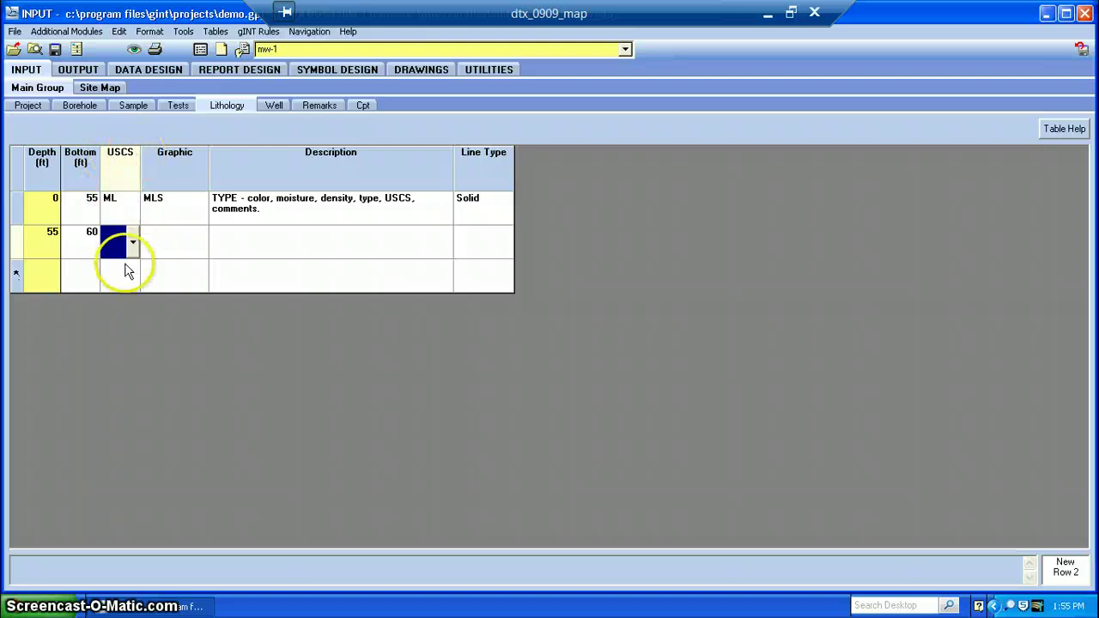
click(171, 244)
click(201, 243)
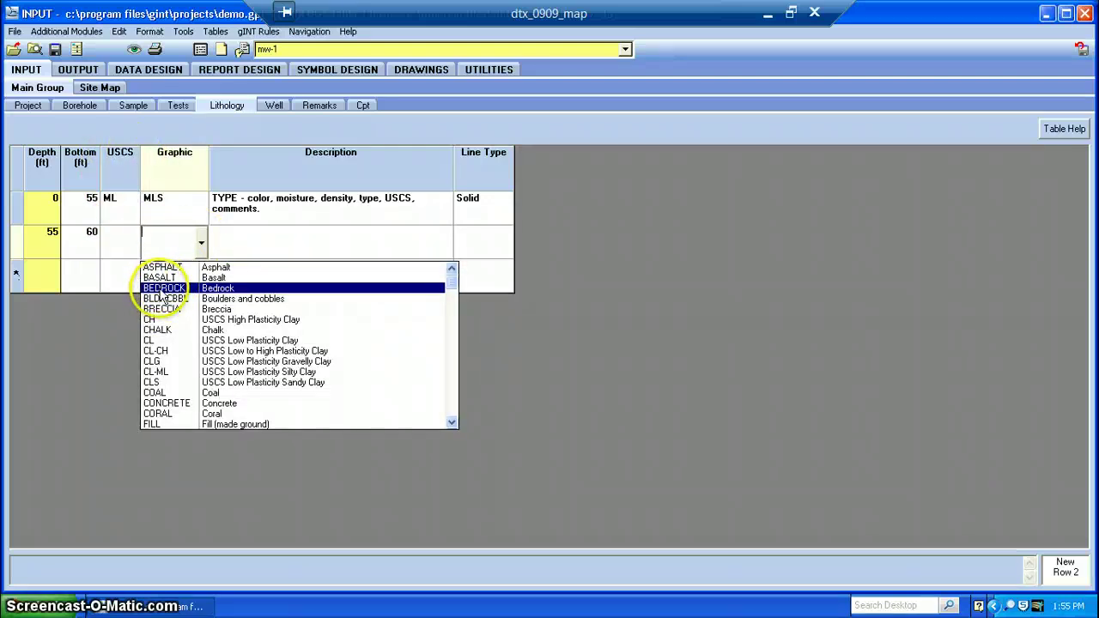
click(172, 289)
Describe the bedrock layer as "COMPETENT BEDROCK - description", "fractures" and "mechanical breaks." on separate lines with blank lines between them.
click(221, 240)
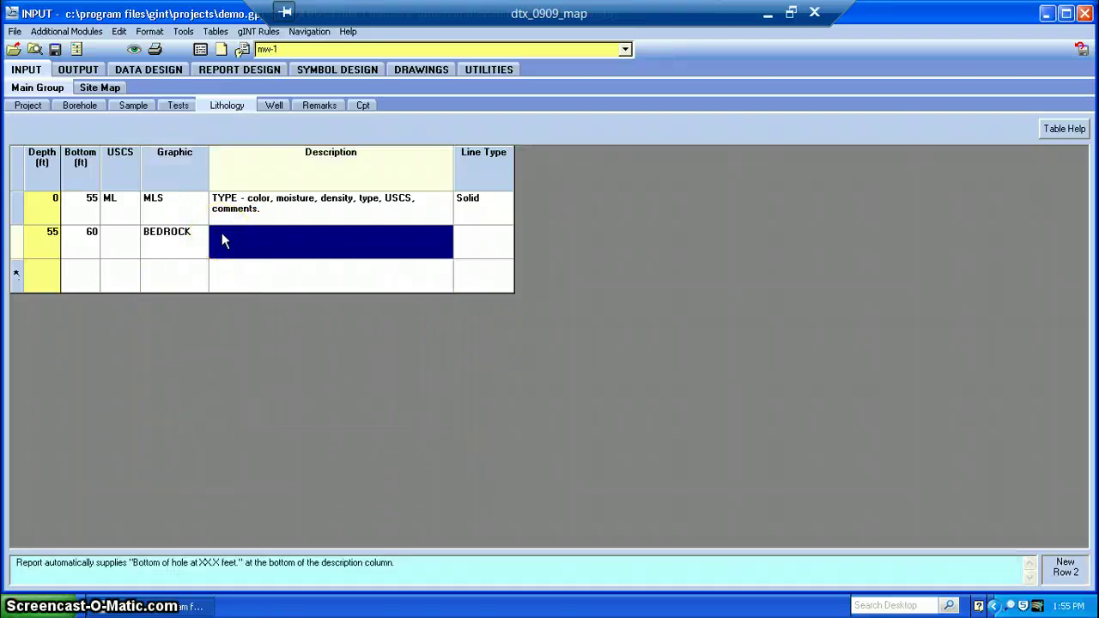
text(COMPETENT )
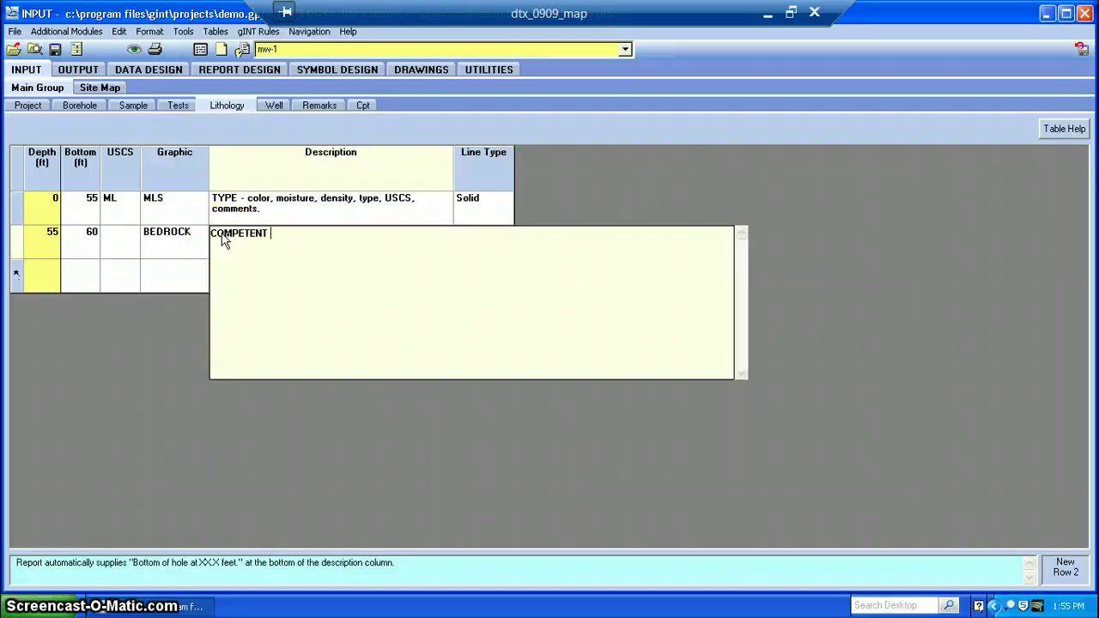
text(BEDROCK)
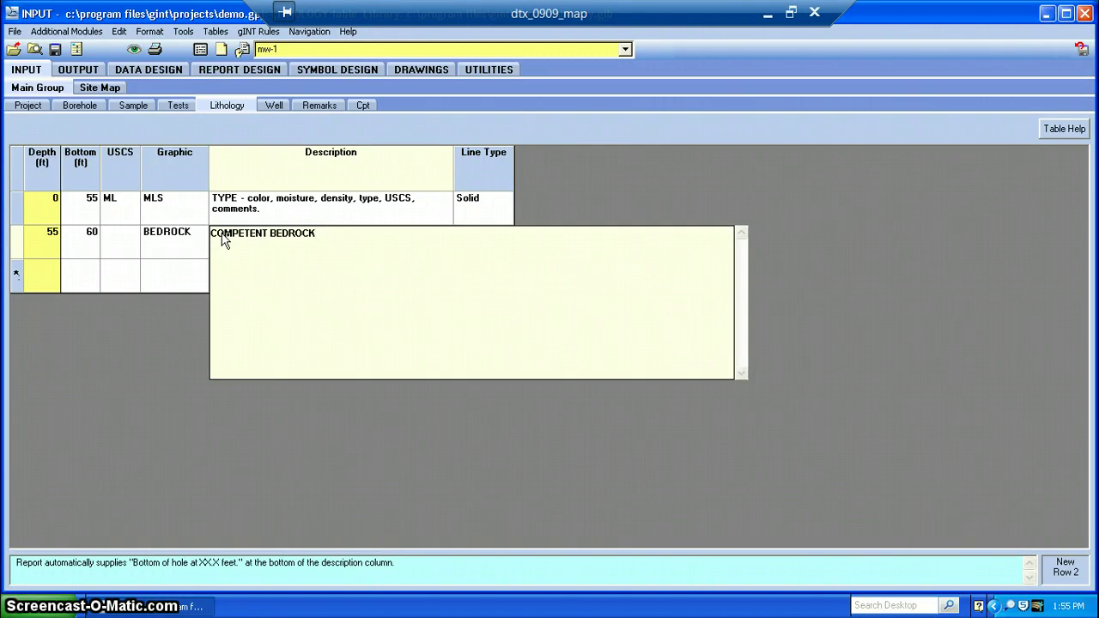
text( -)
key(Return)
key(Return)
text(mechanical breaks.)
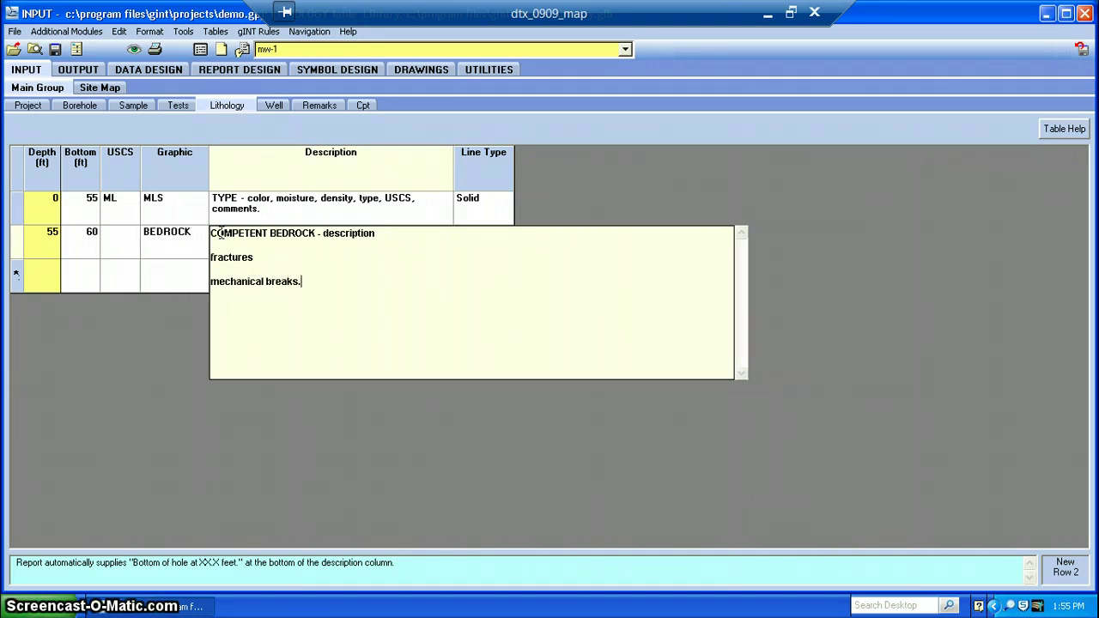
key(Tab)
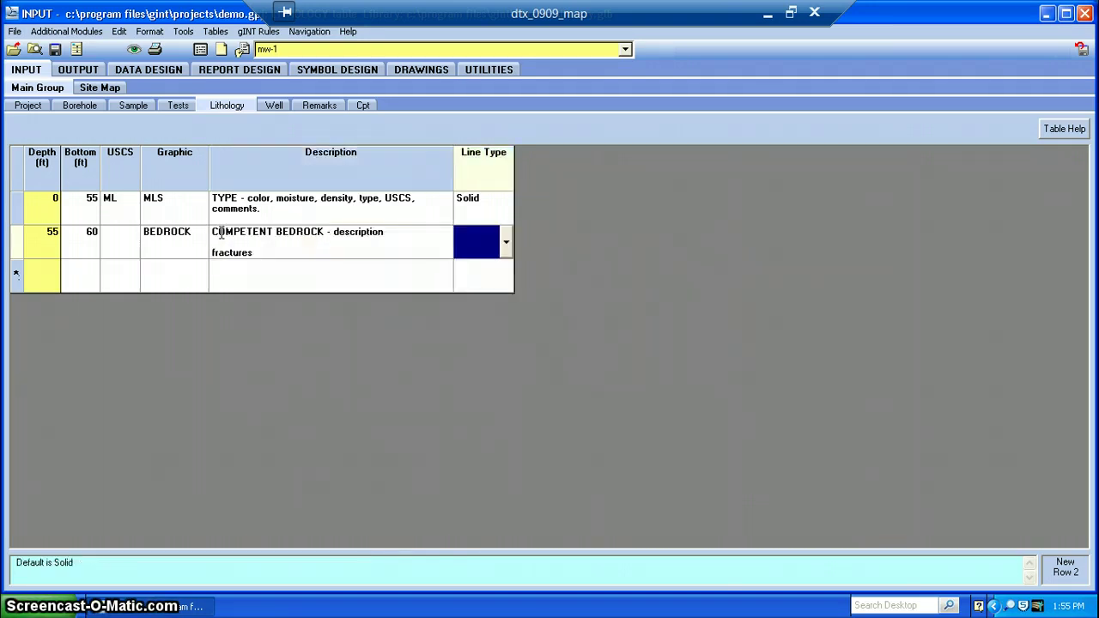
Set the line type of the 55 to 60 ft bedrock layer to Solid.
click(506, 243)
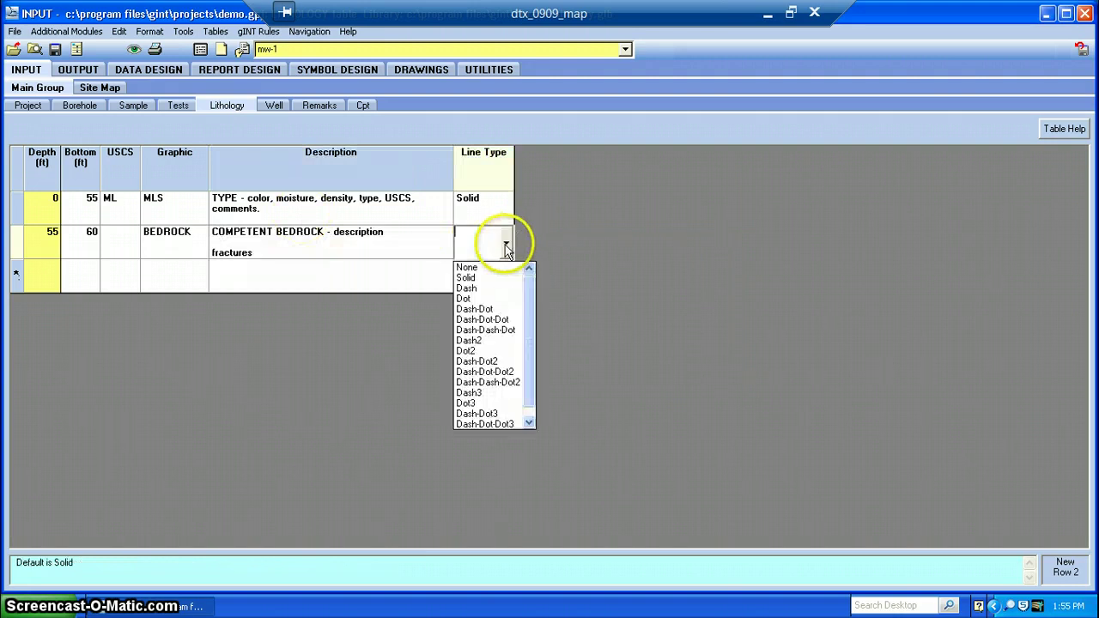
click(471, 284)
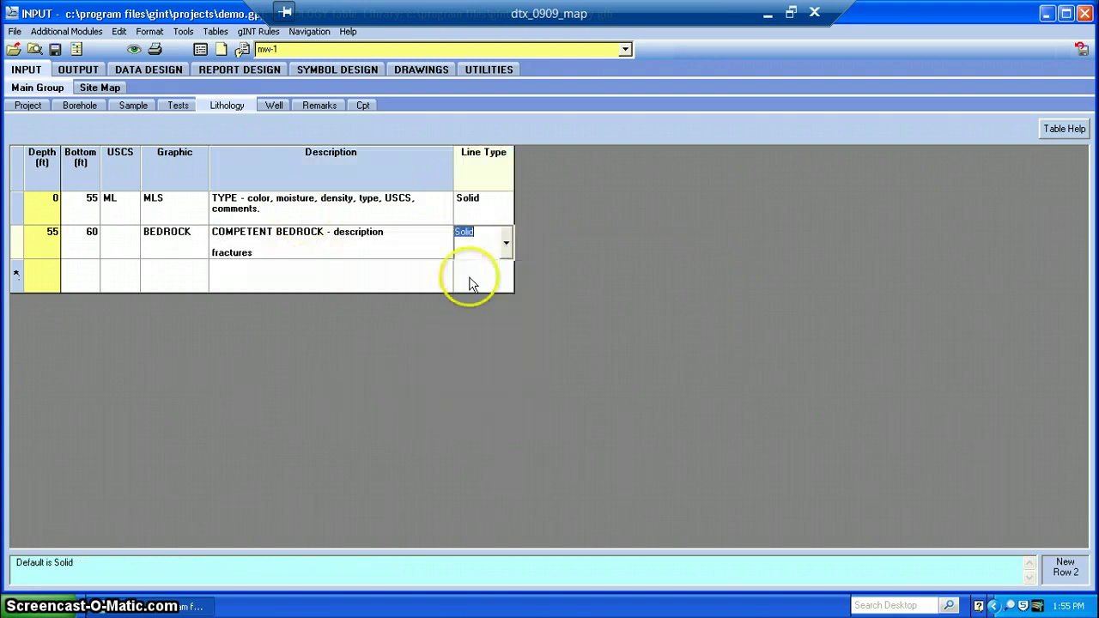
Add a sample record at a depth of 54 ft with a length of 18 in and the Split Spoon (SS) type.
click(134, 106)
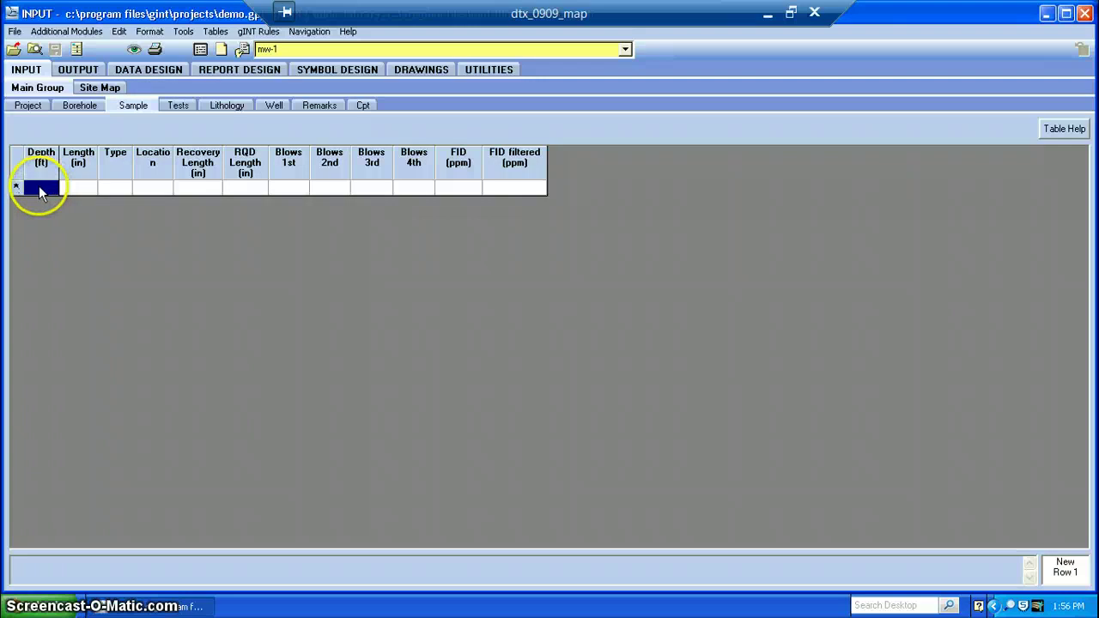
text(54)
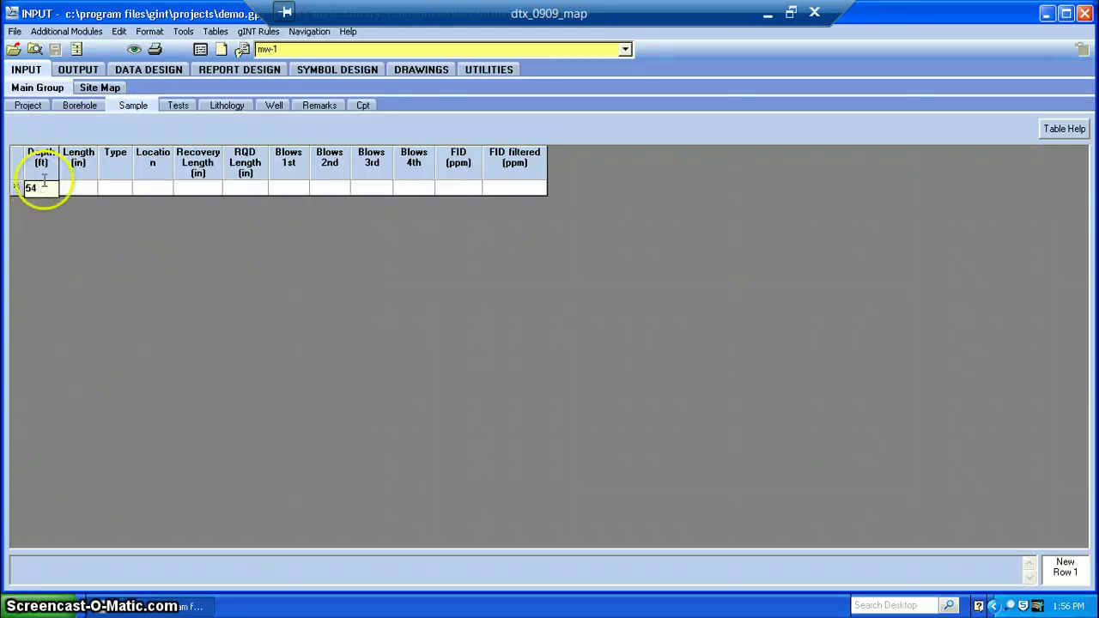
click(80, 187)
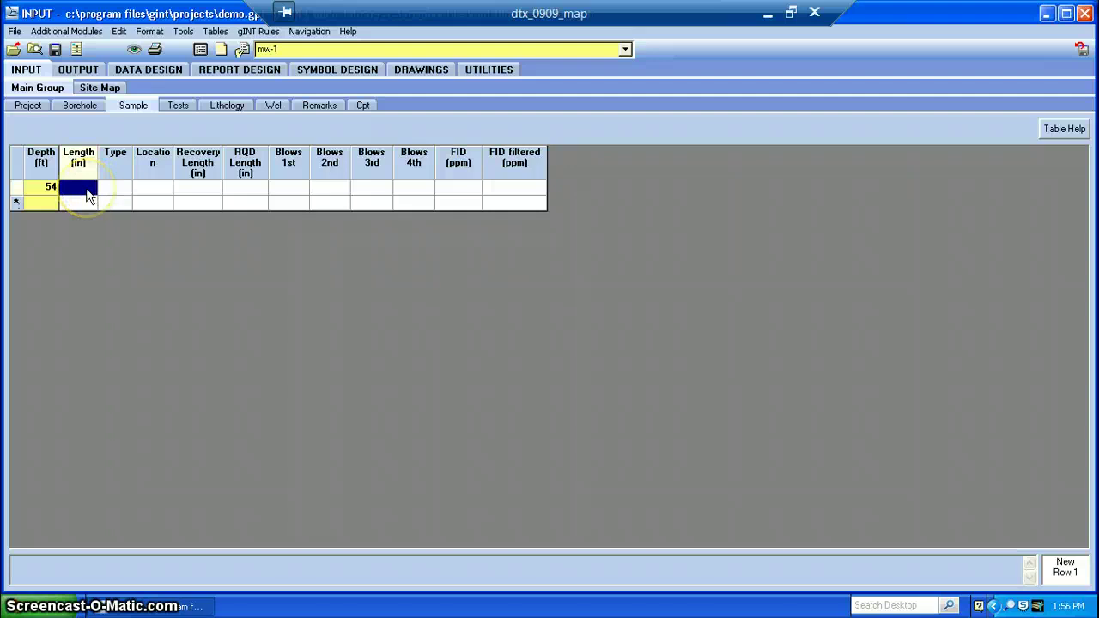
text(18)
click(116, 187)
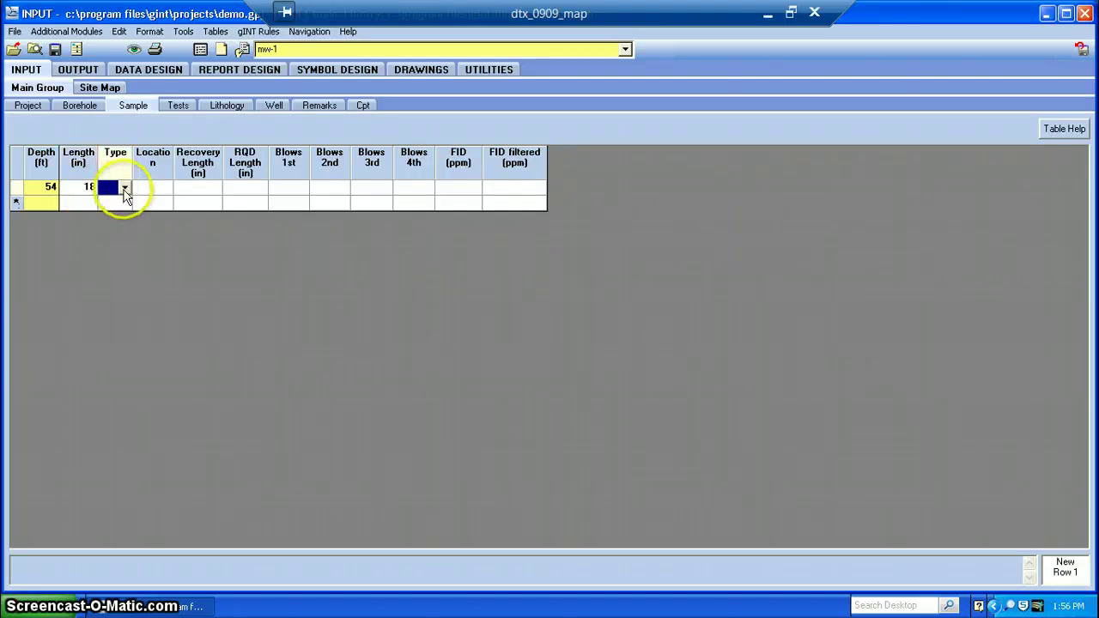
click(124, 189)
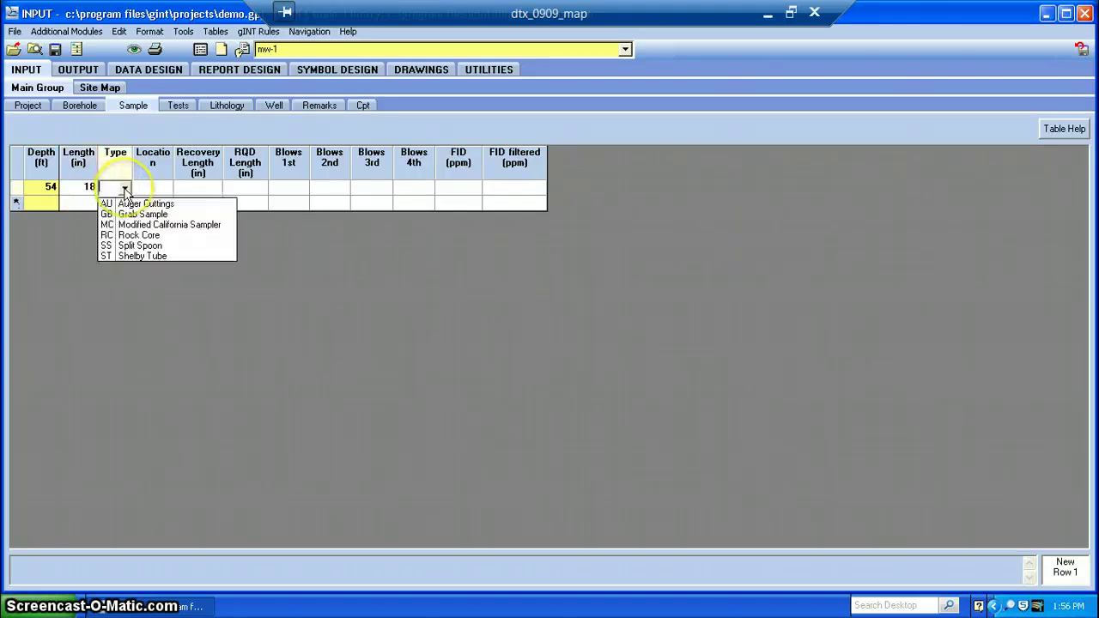
click(133, 245)
Give the 54 ft sample a recovery length of 12 in and blow counts of 29, 45 and 50, leaving its RQD blank.
click(201, 188)
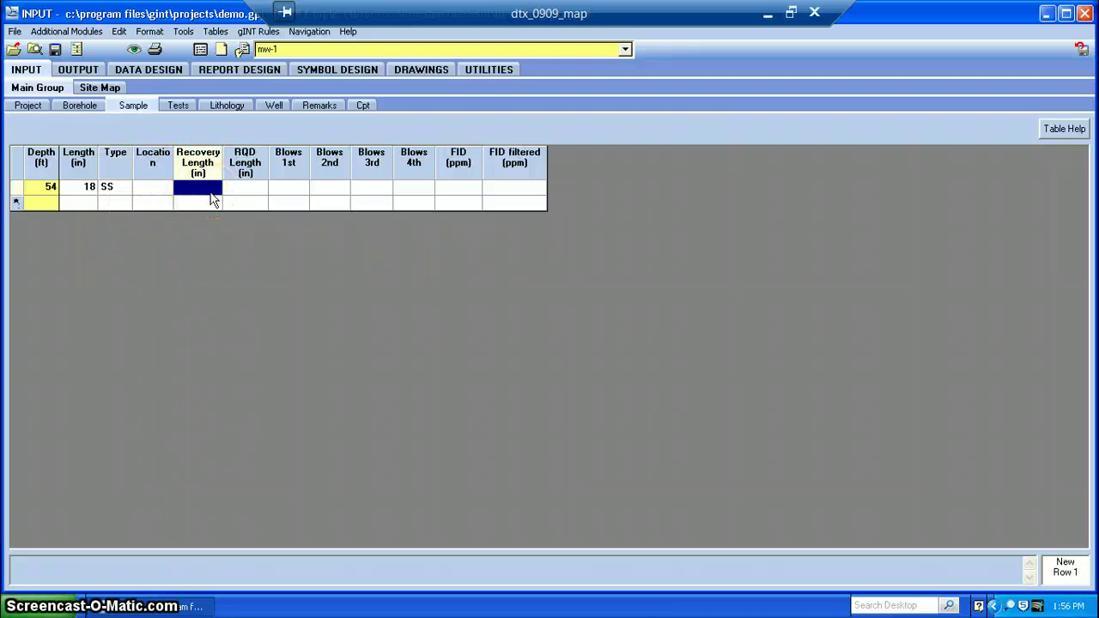
text(12)
key(Tab)
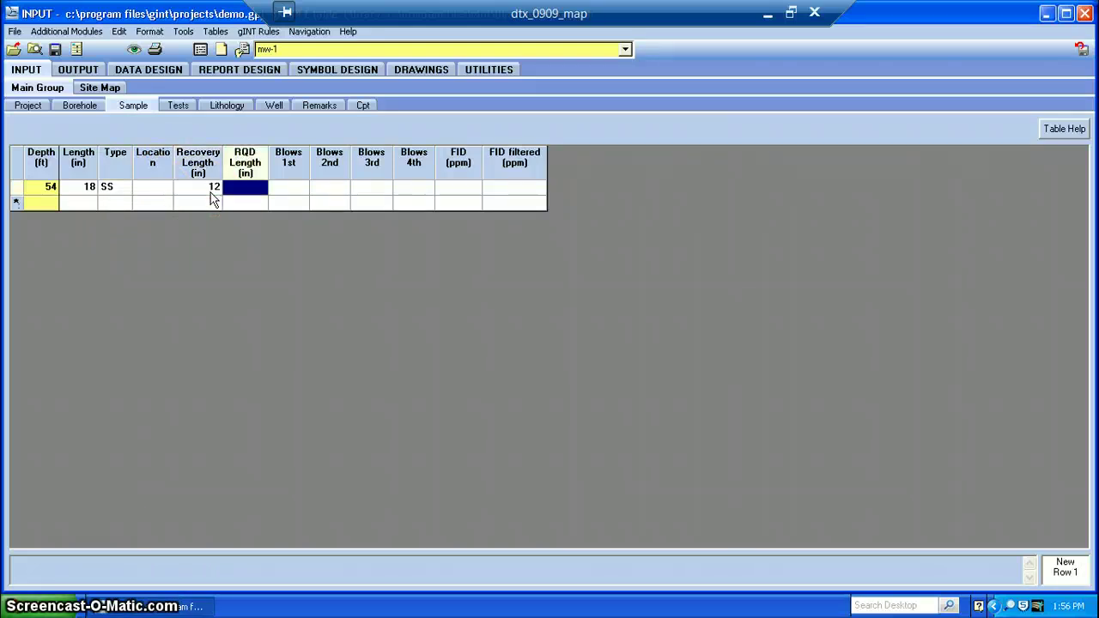
key(Tab)
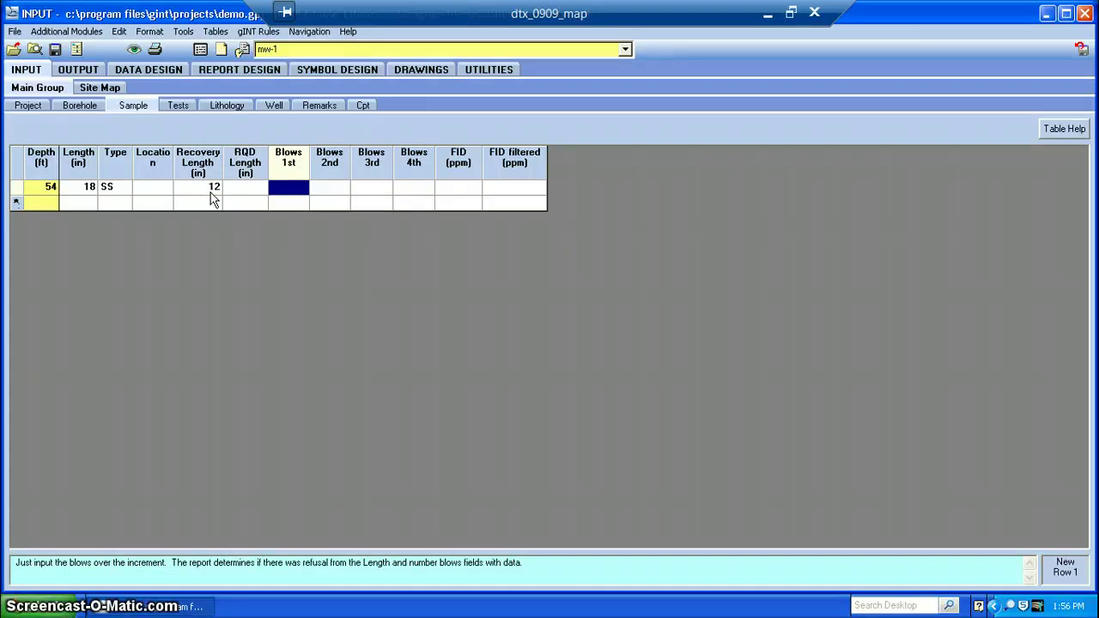
text(29)
key(Tab)
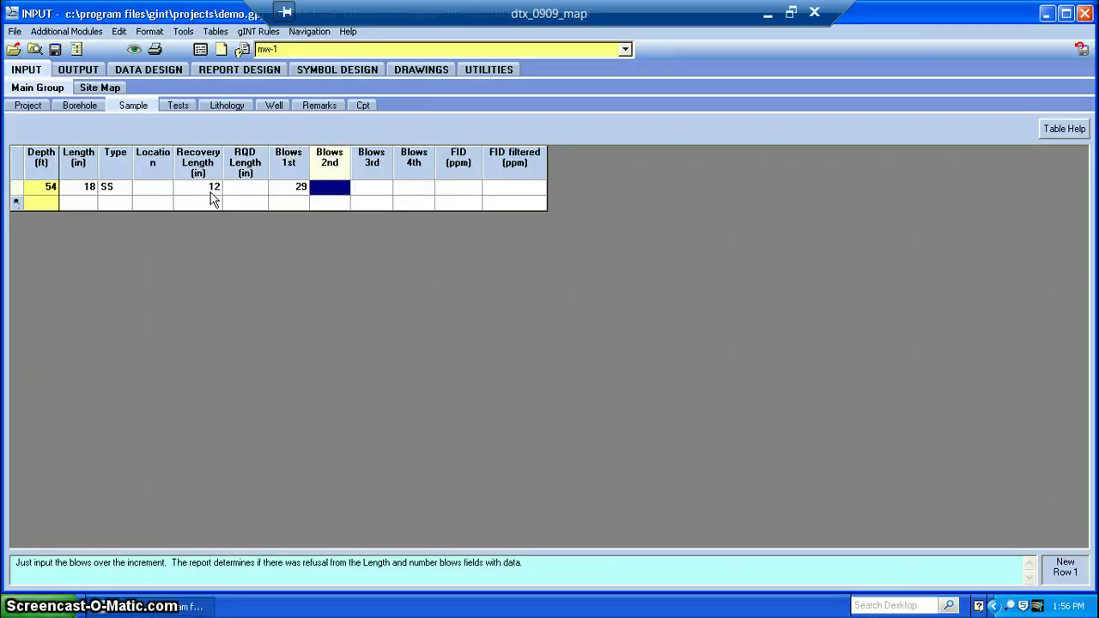
text(45)
key(Tab)
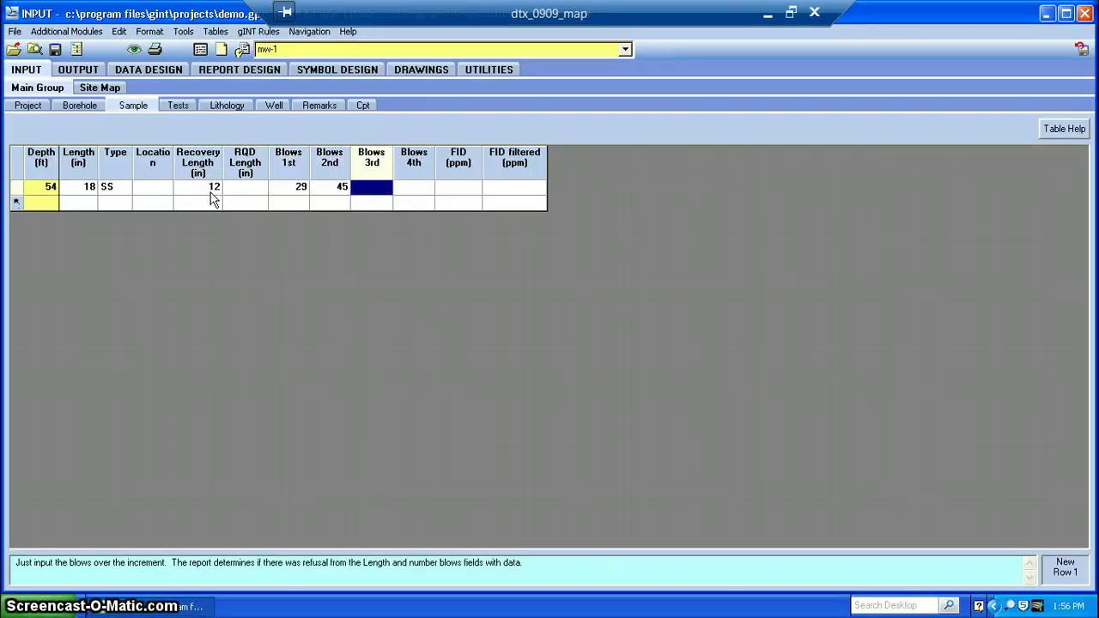
text(50)
click(382, 190)
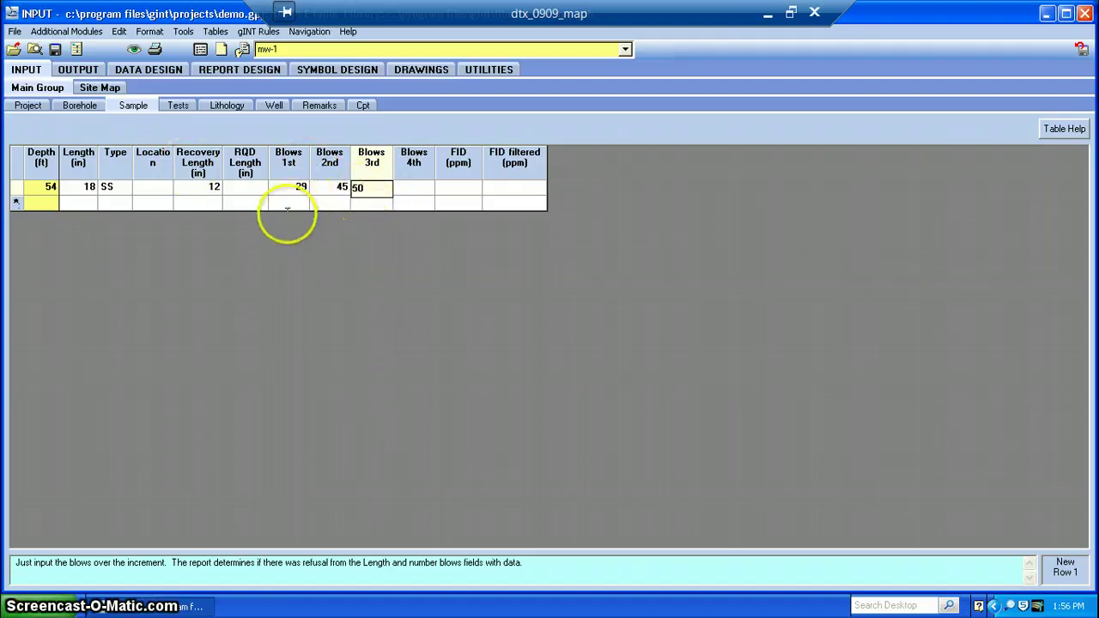
click(417, 187)
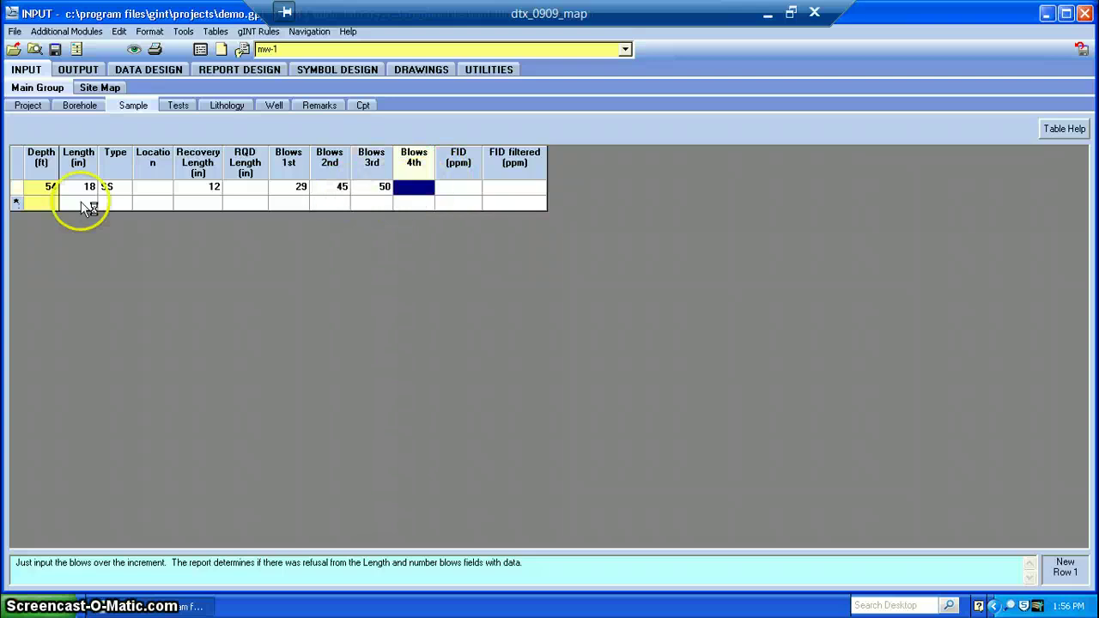
Add a second sample at 55 ft with a length of 60 in, the Rock Core (RC) type and location "Run 1".
click(53, 205)
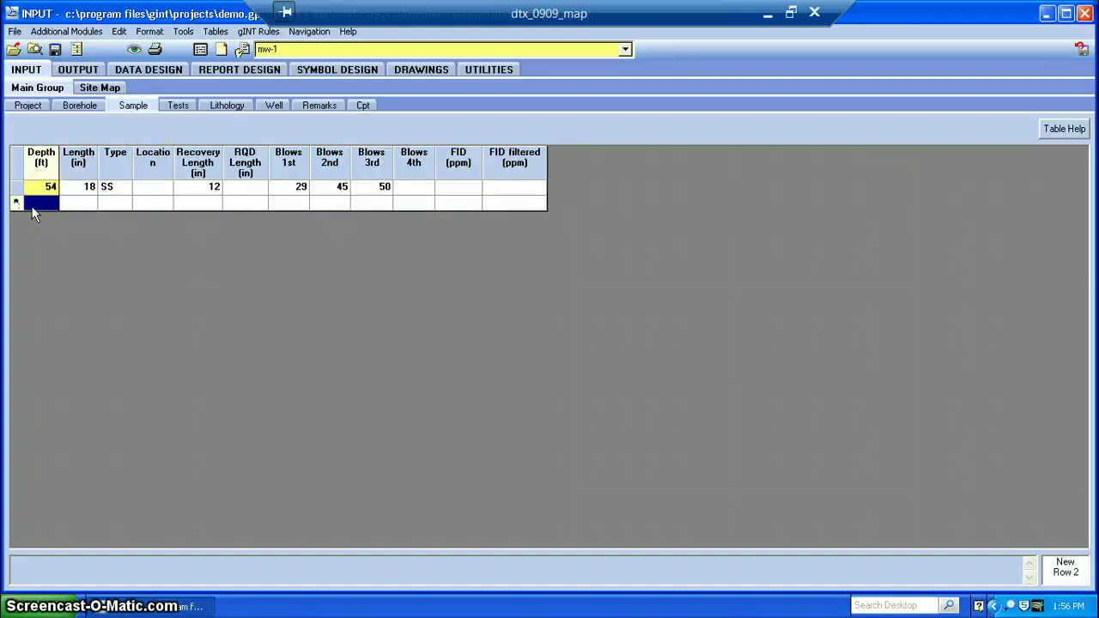
text(55)
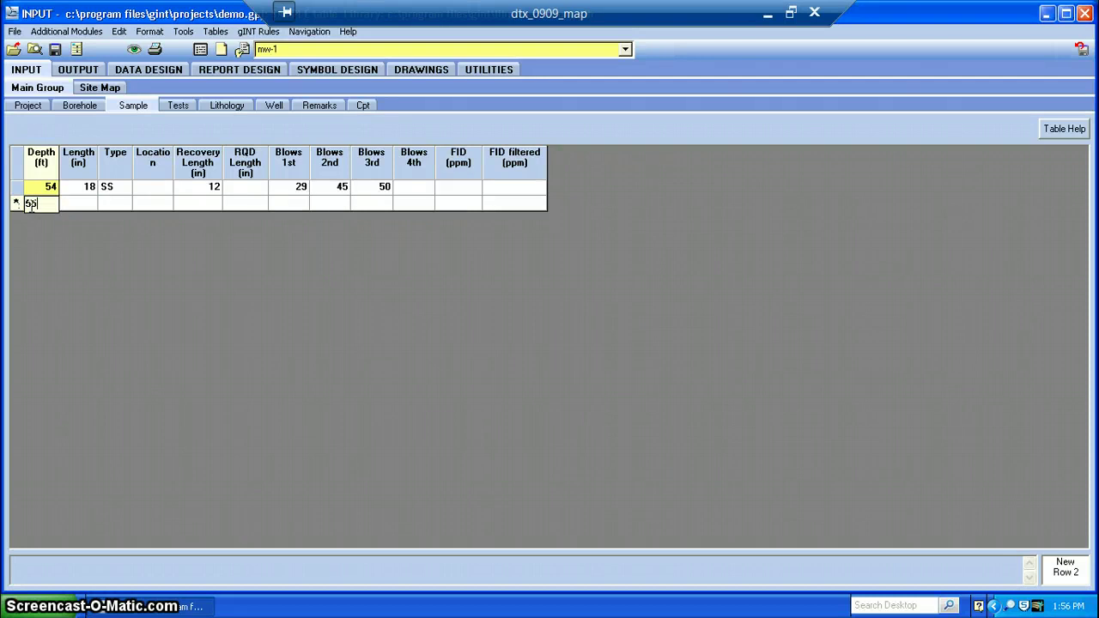
click(80, 203)
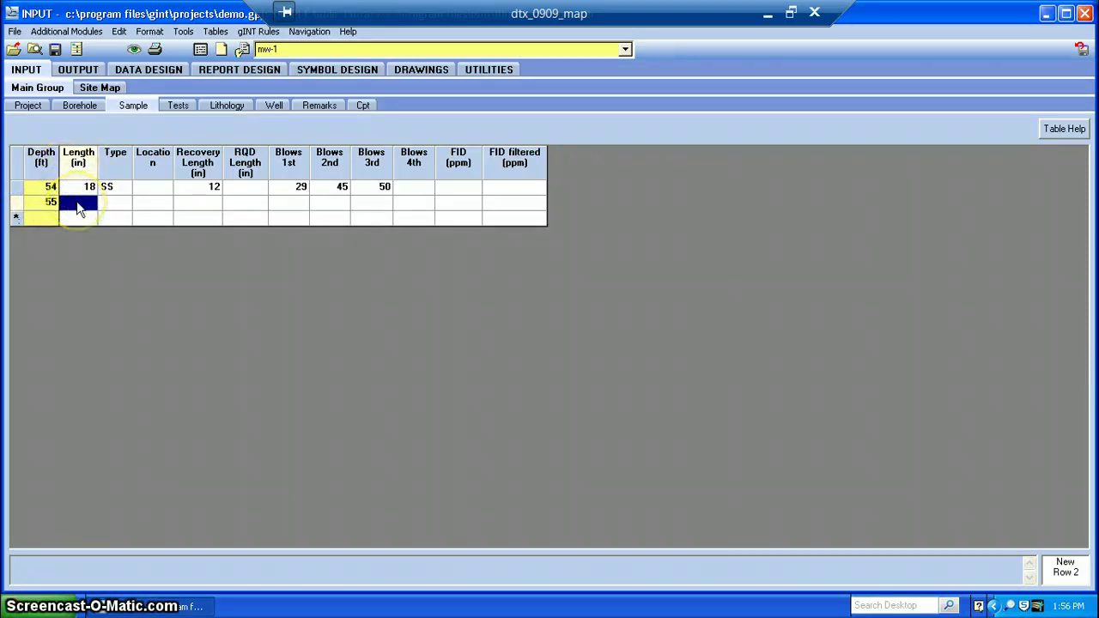
text(60)
key(Tab)
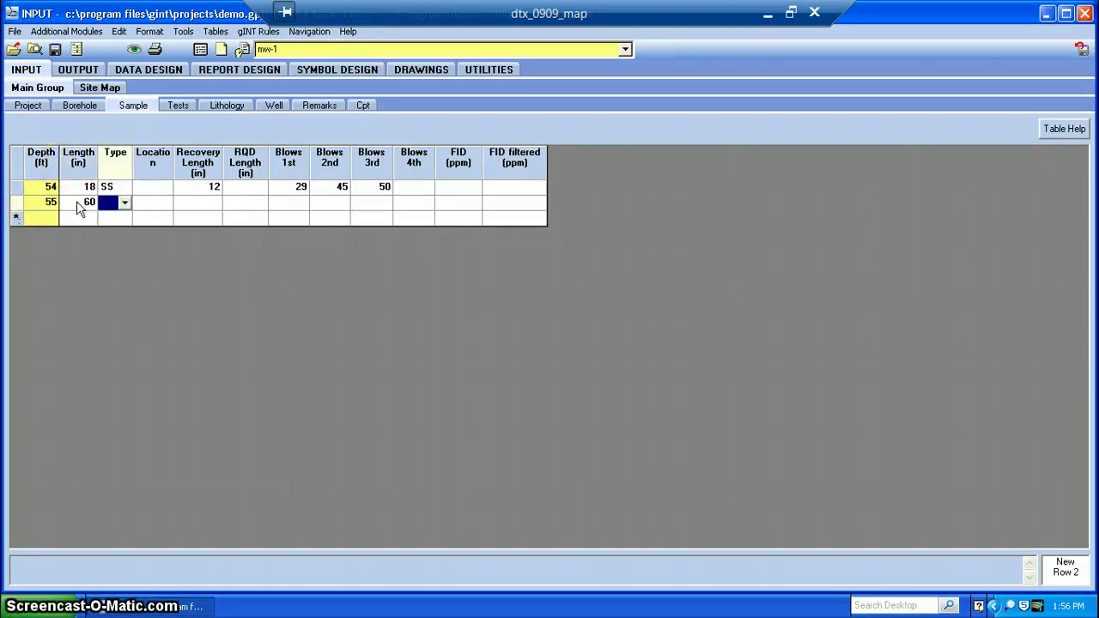
click(124, 203)
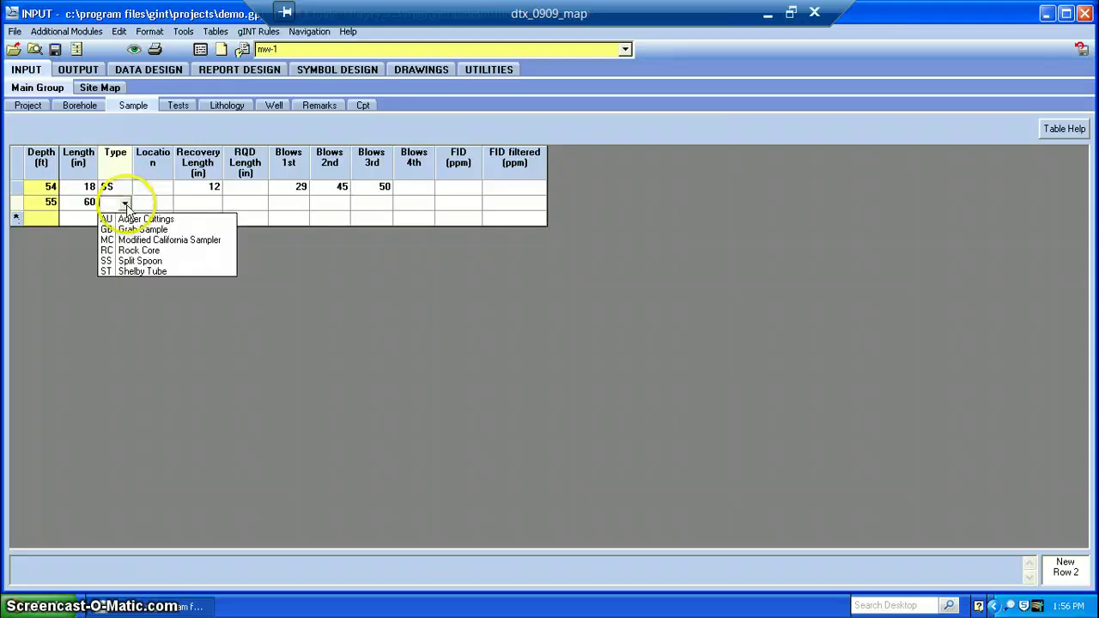
click(133, 250)
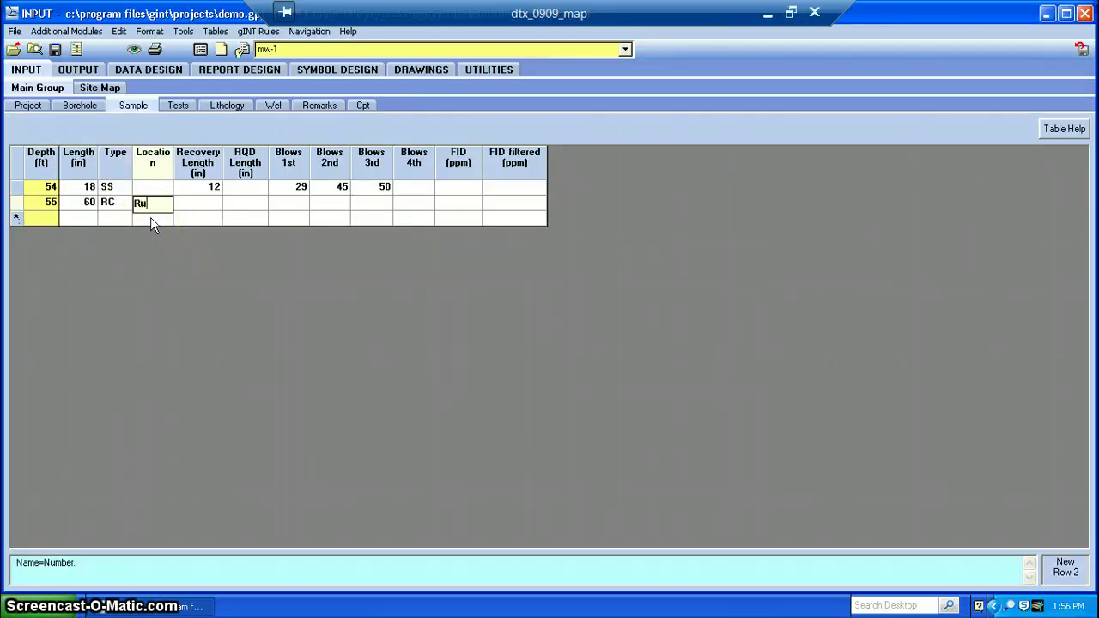
key(Tab)
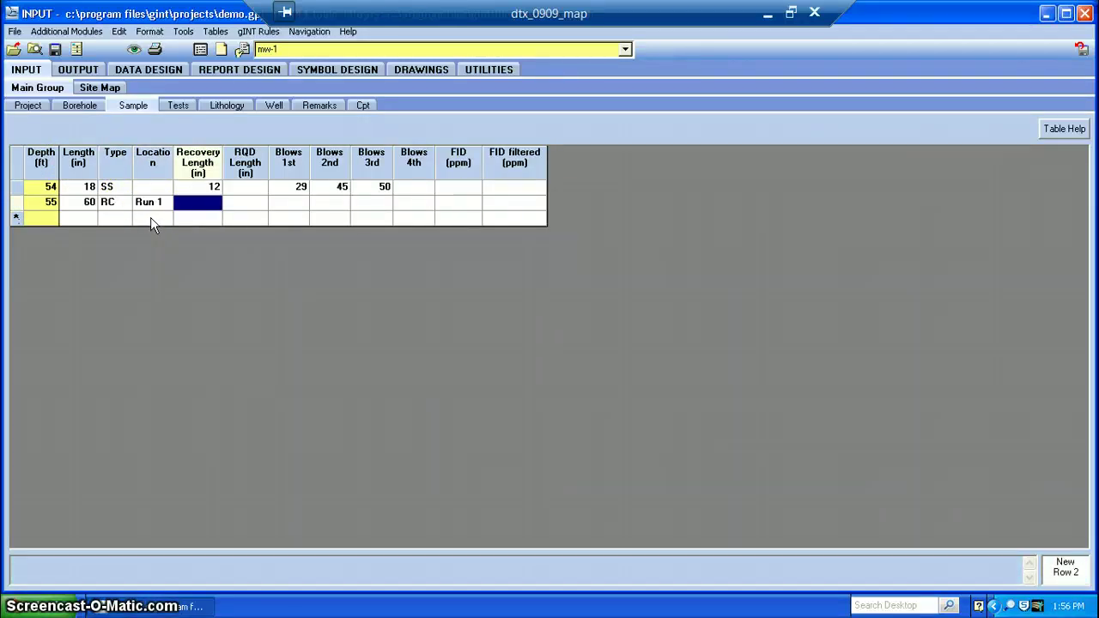
Set the 55 ft rock core's recovery length to 60 in and its RQD length to 57 in.
text(60)
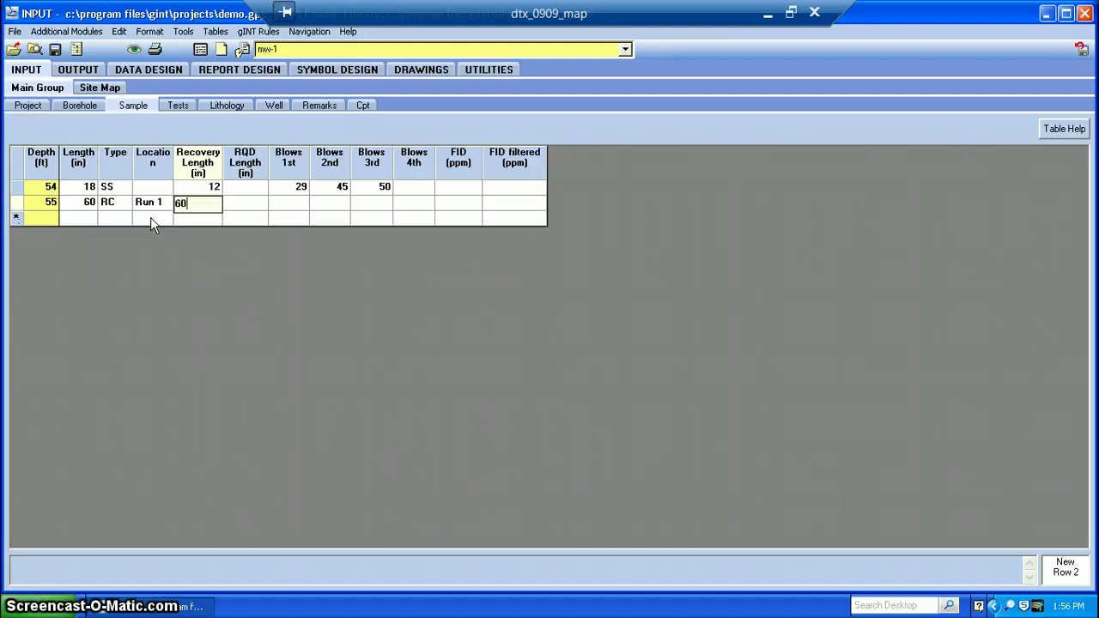
key(Tab)
text(57)
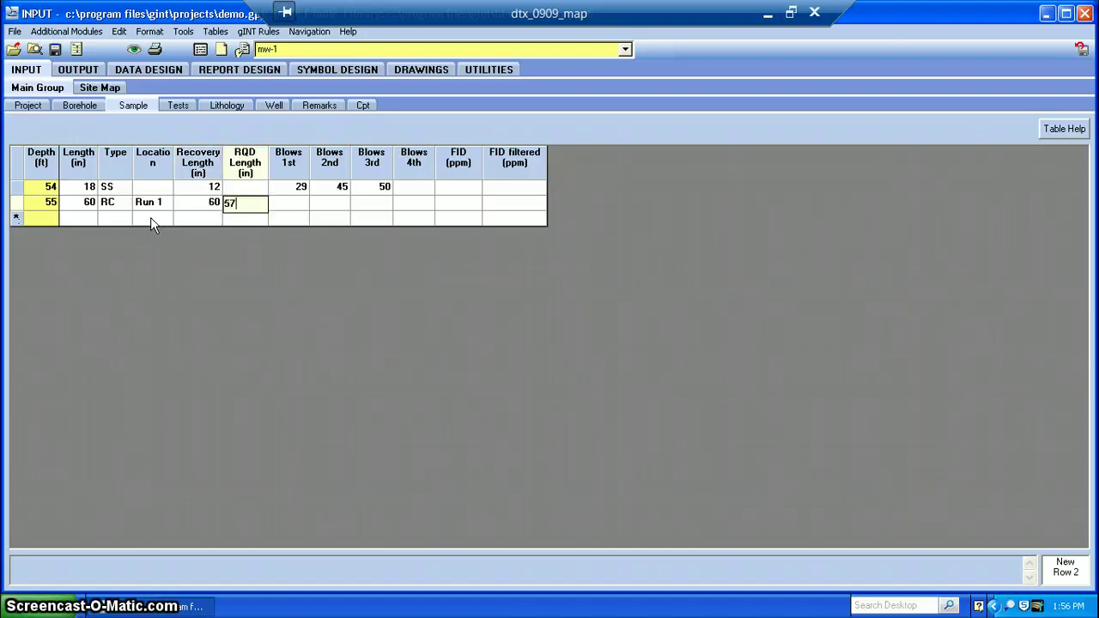
key(Tab)
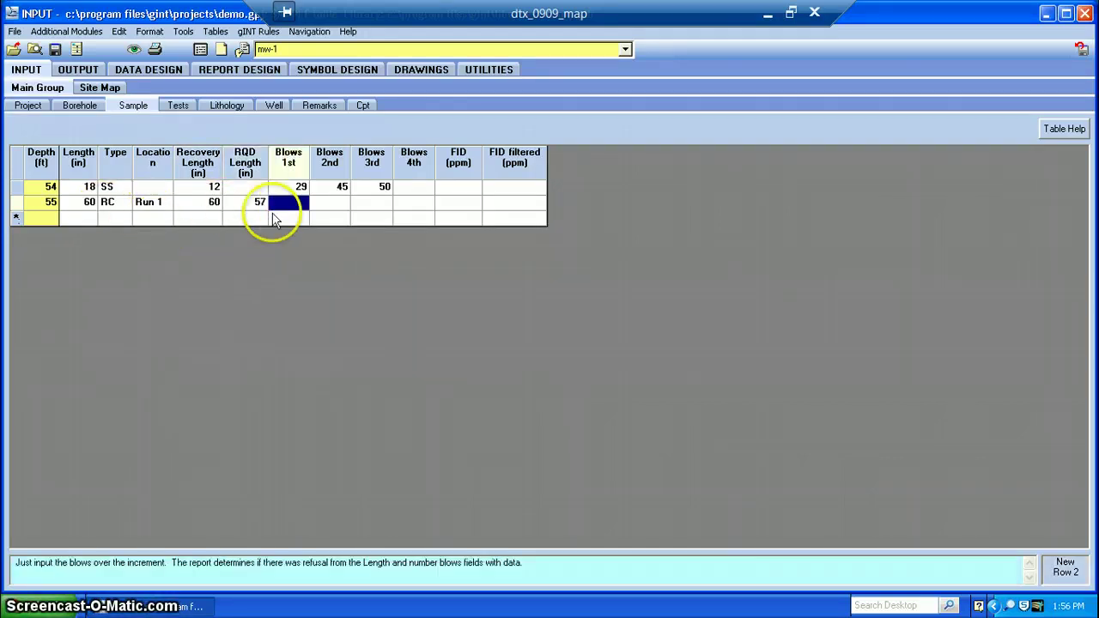
Start a well record for the borehole at a depth of 54 ft.
click(274, 106)
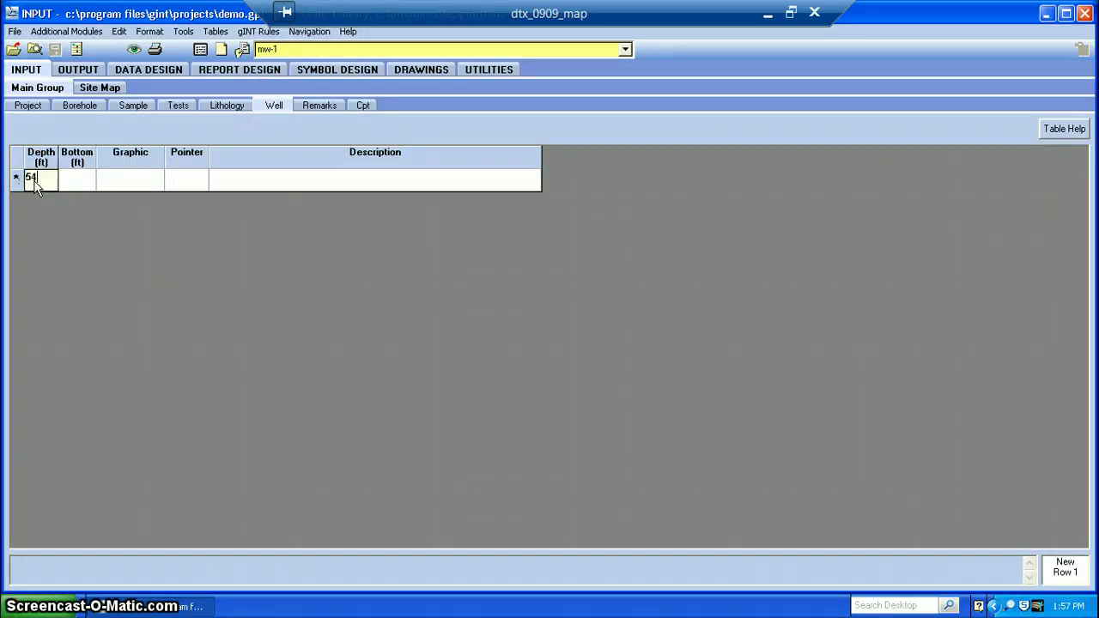
key(Tab)
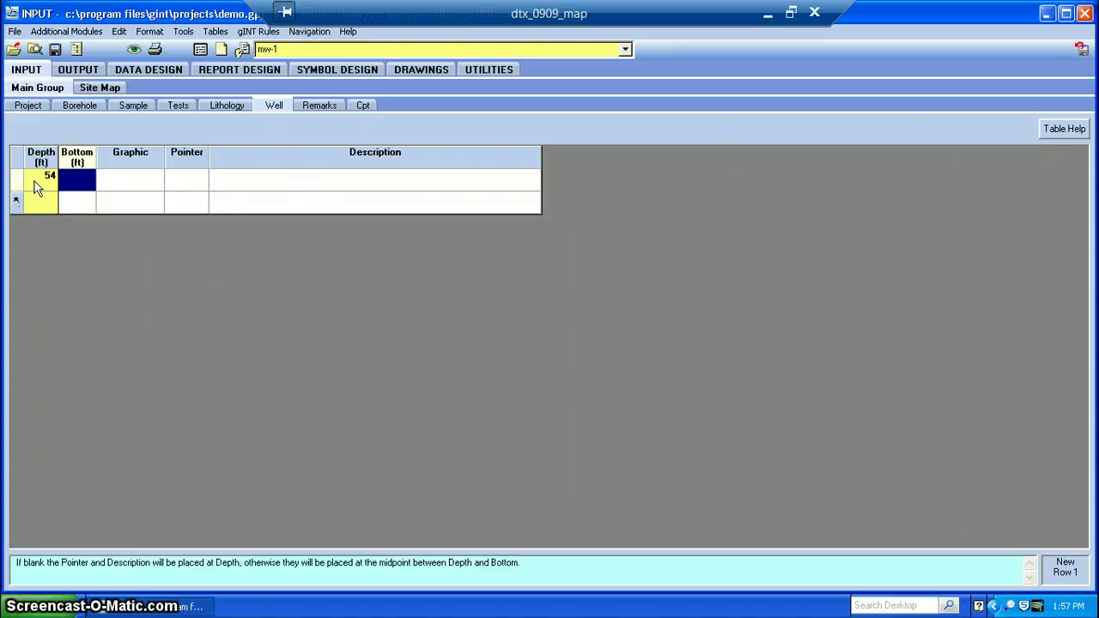
Add a remark at a depth of 54 ft with the sample ID text "PID 0.2 ppm".
click(309, 106)
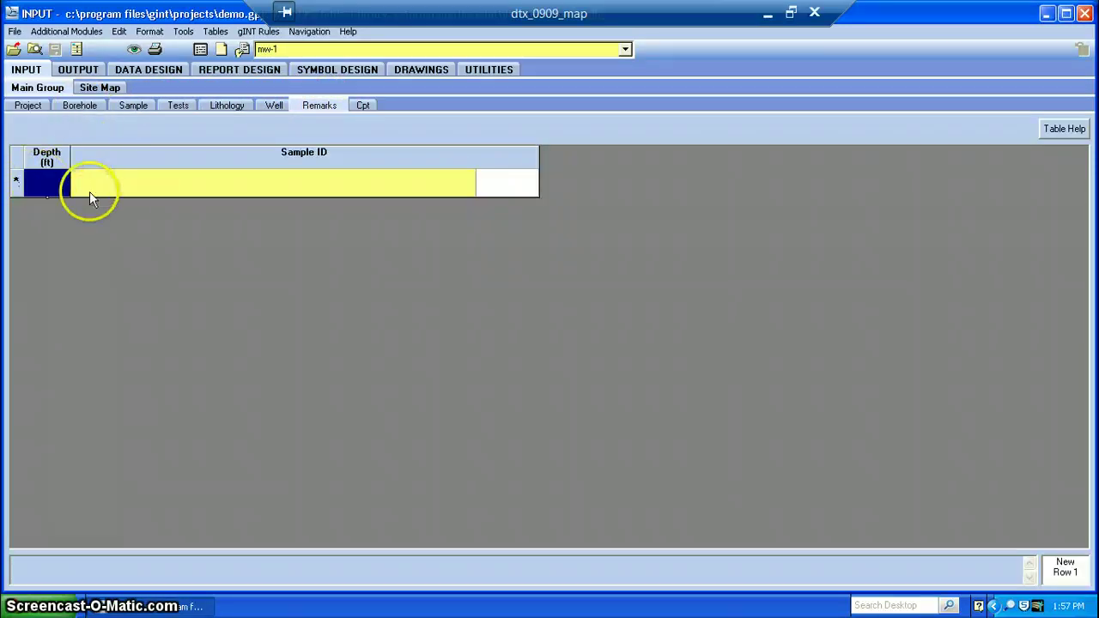
text(54)
key(Tab)
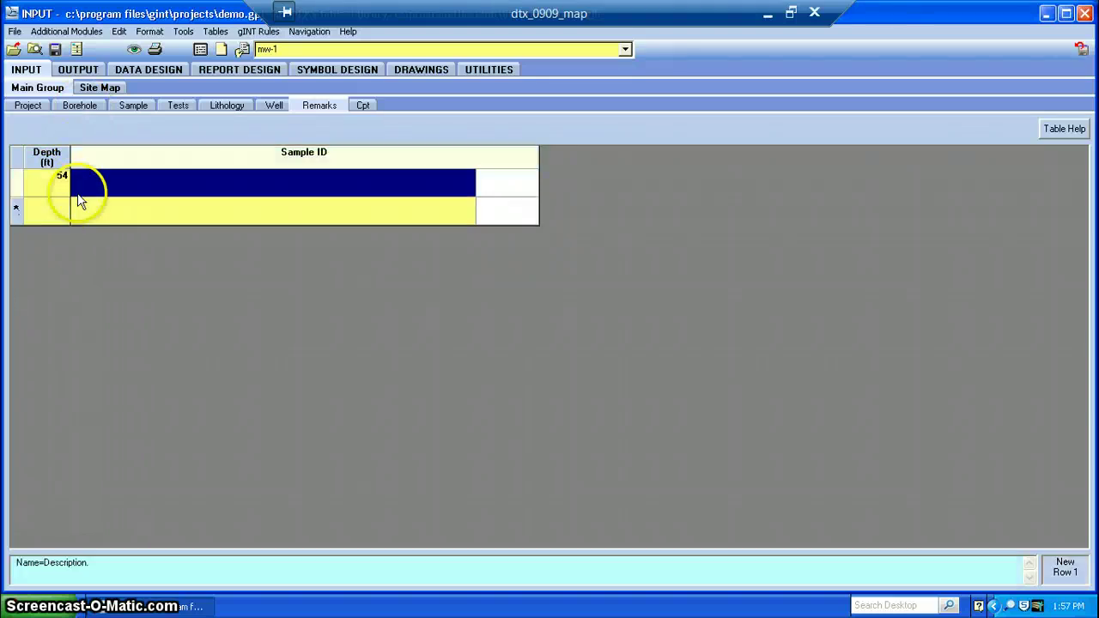
text(PID 0.2 ppm)
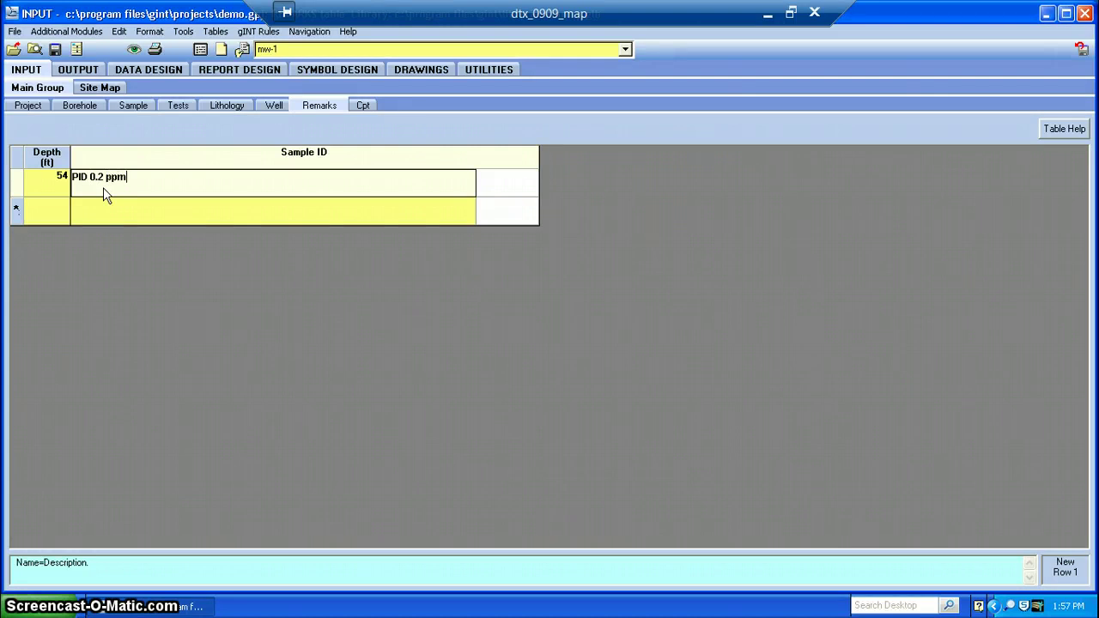
key(Tab)
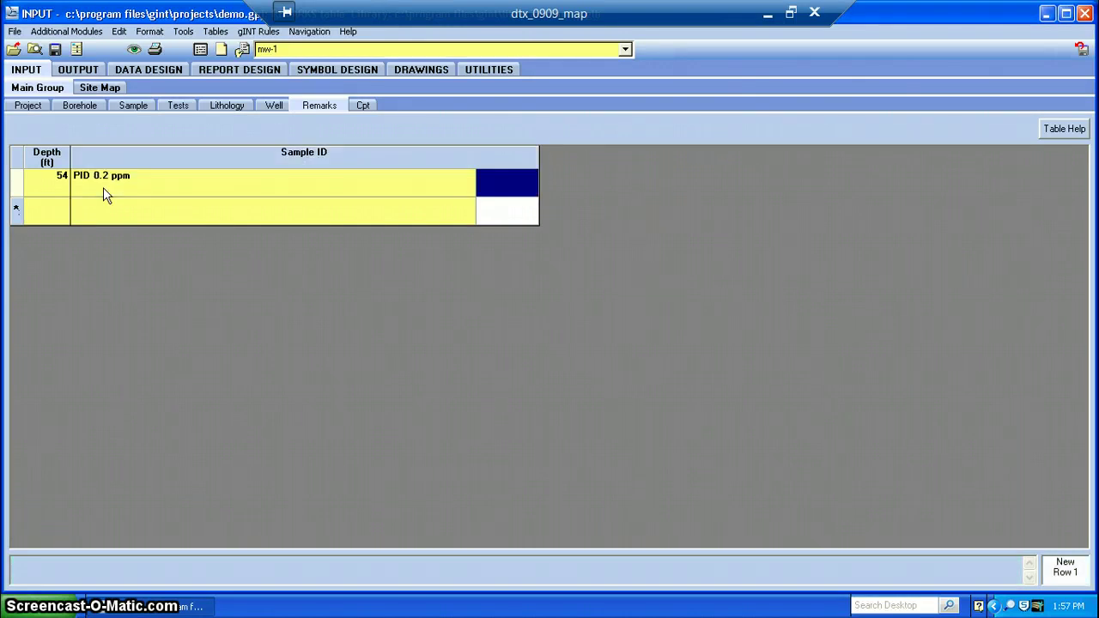
Add a remark at a depth of 56 ft with the text "Auger refusal encountered at 55 ft-bgs. Top competent rock at 55 ft-bgs.".
key(Tab)
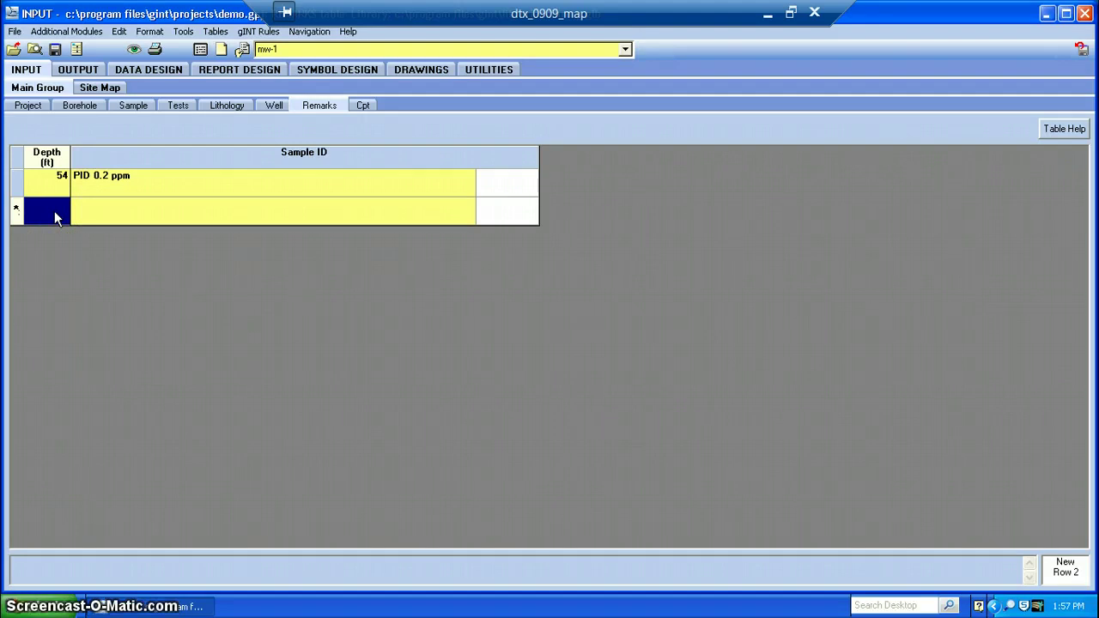
text(56)
key(Tab)
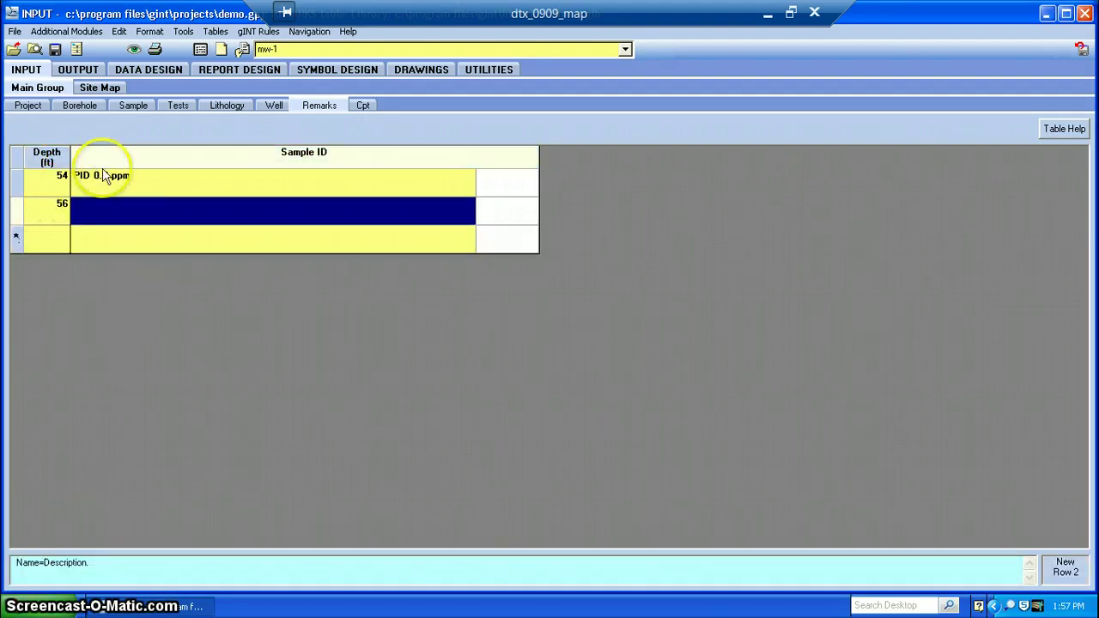
text(Au)
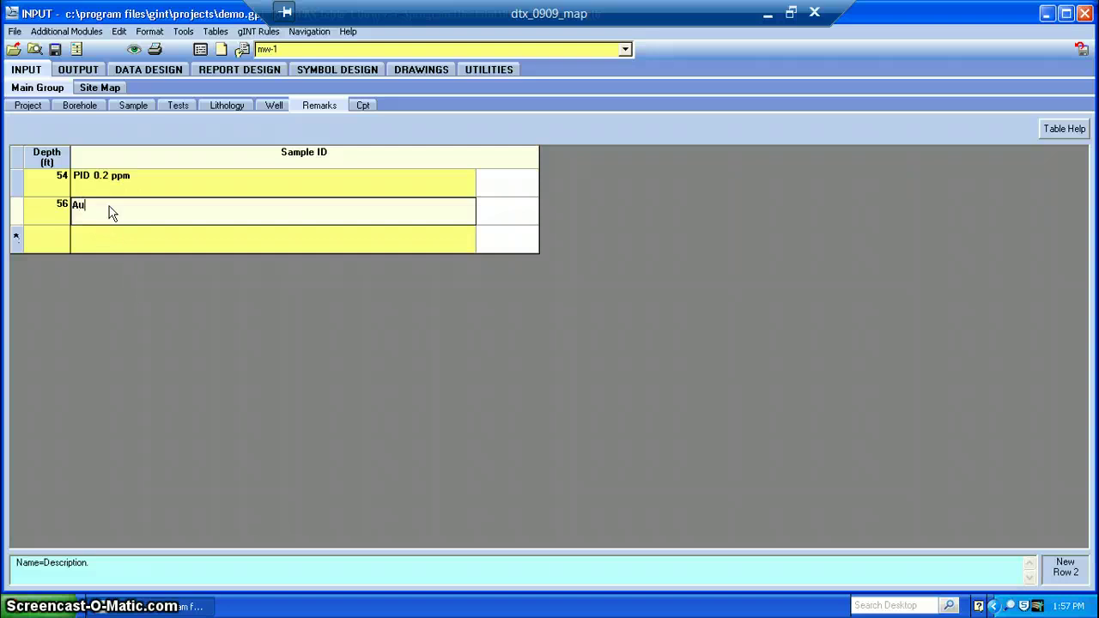
text(ger refus)
key(BackSpace)
key(BackSpace)
text(efusal)
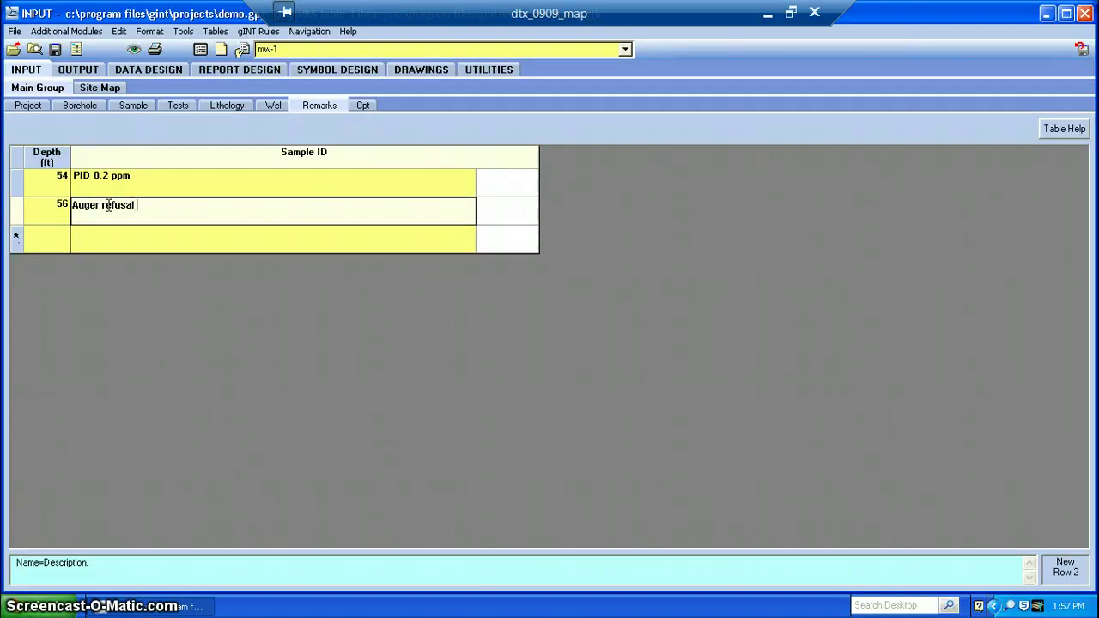
text( encountered at )
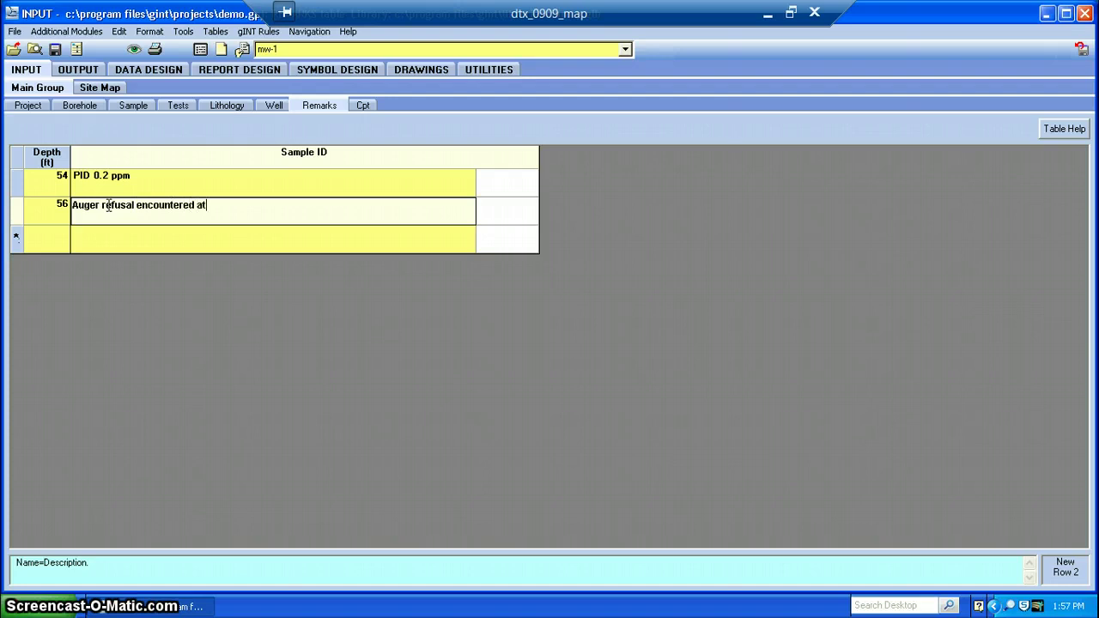
text(55 ft-bgs.  Top competent rock )
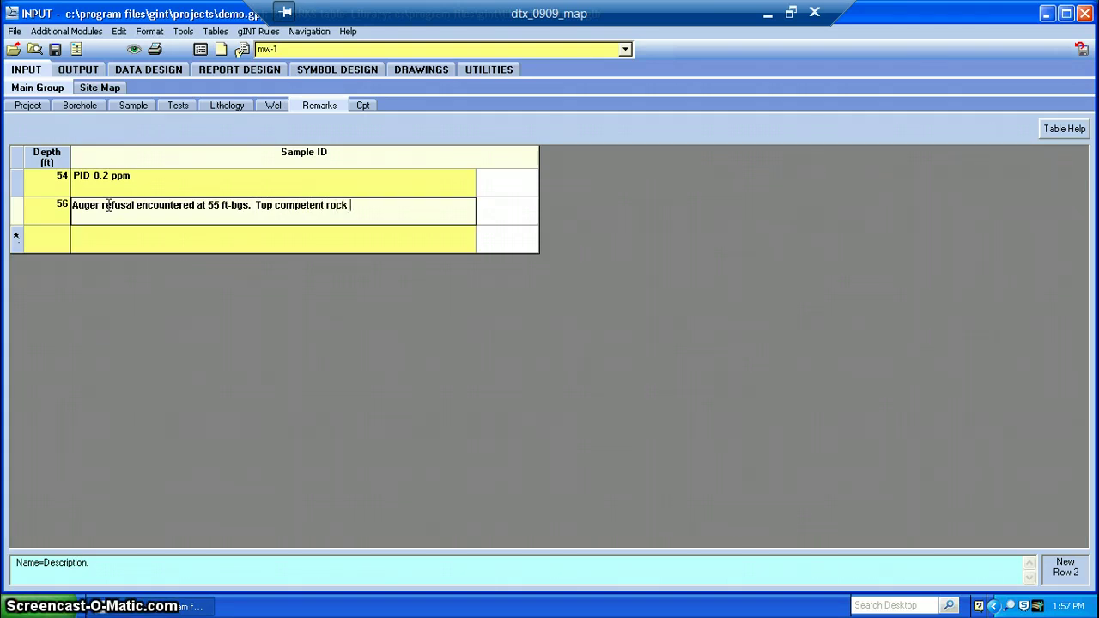
text(at 55 ft-bgs.)
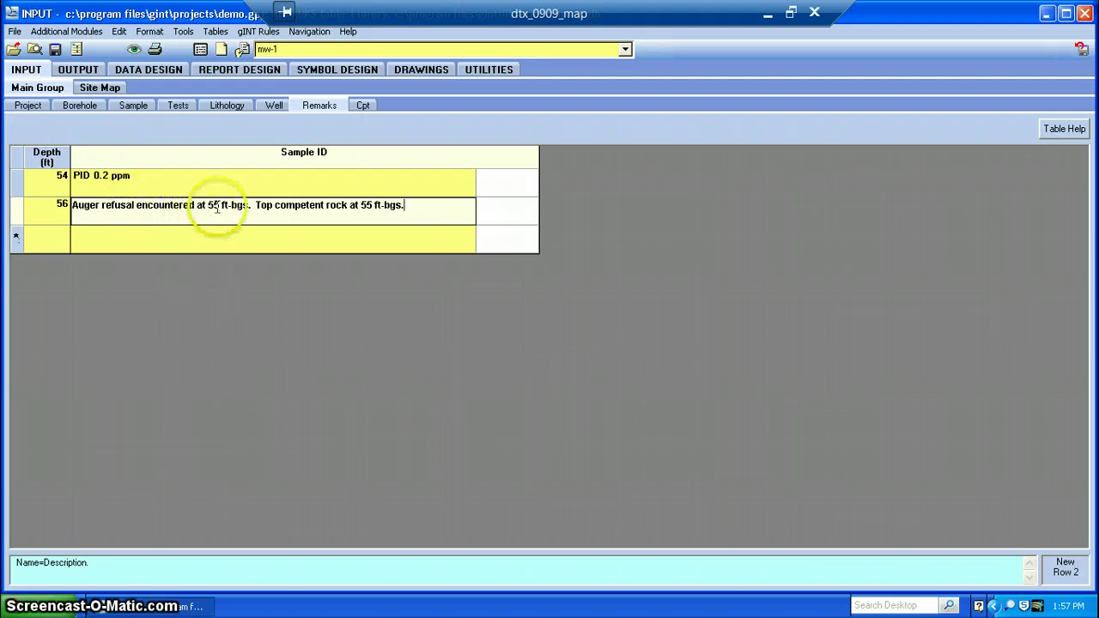
drag(360, 206, 385, 210)
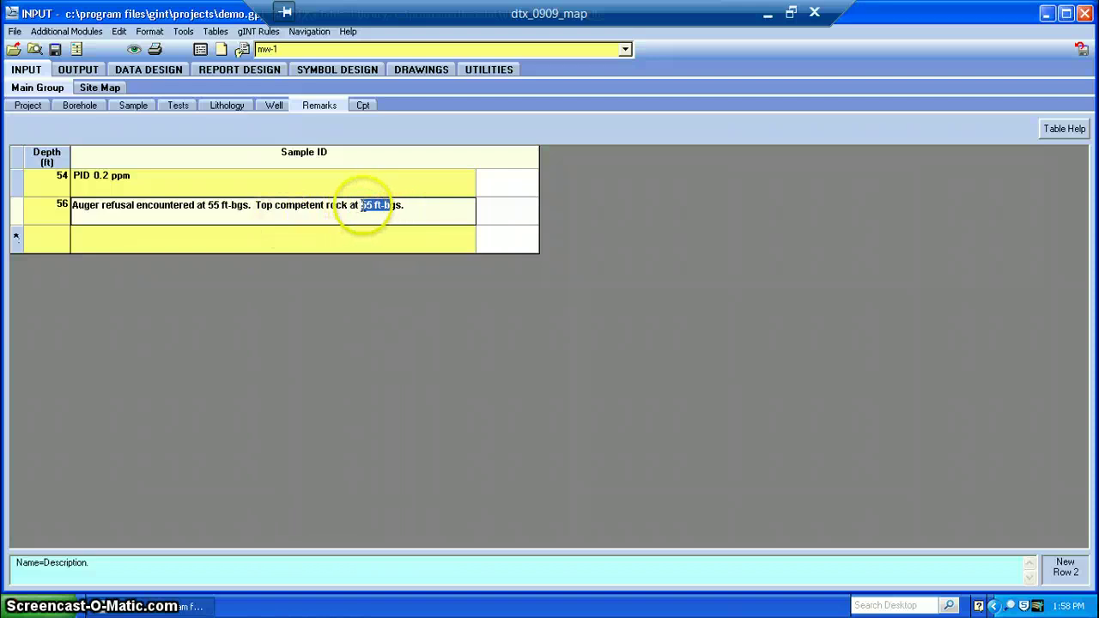
drag(280, 206, 376, 206)
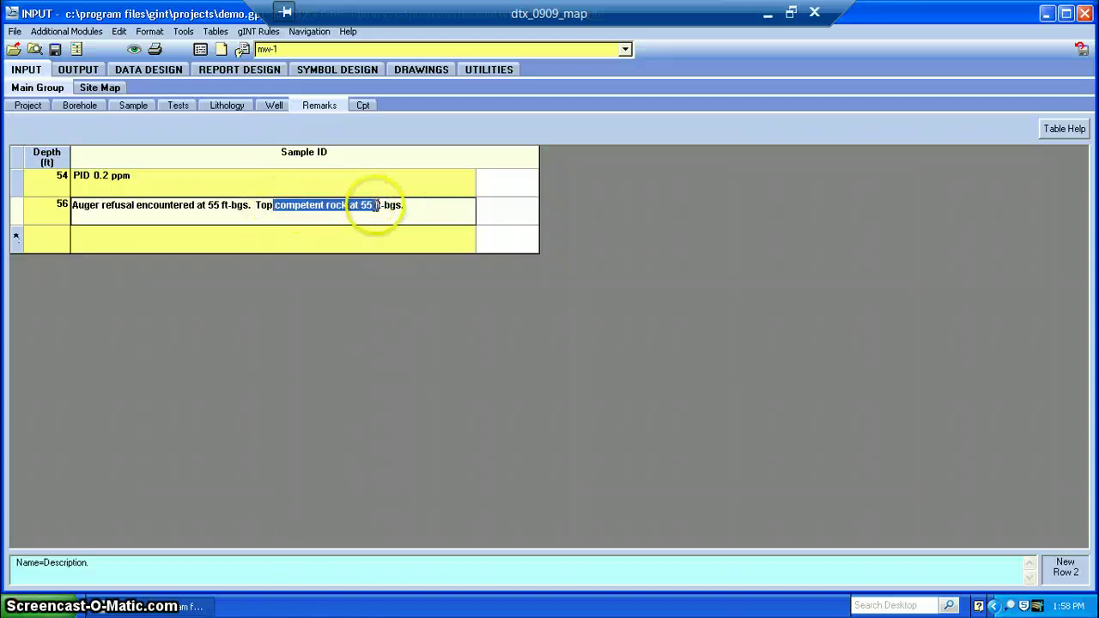
click(372, 213)
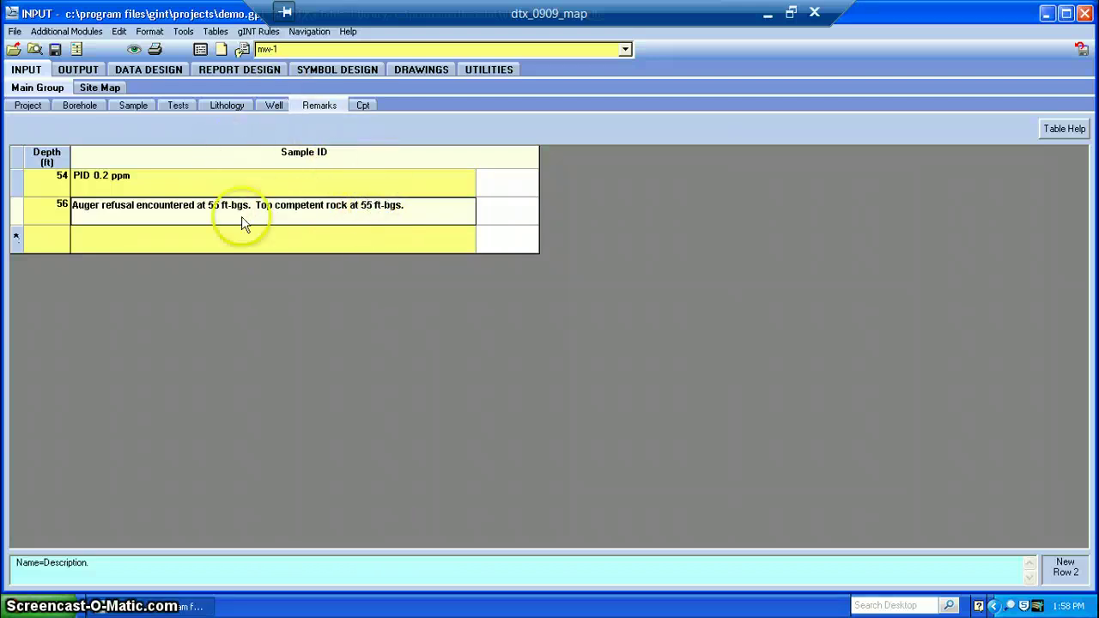
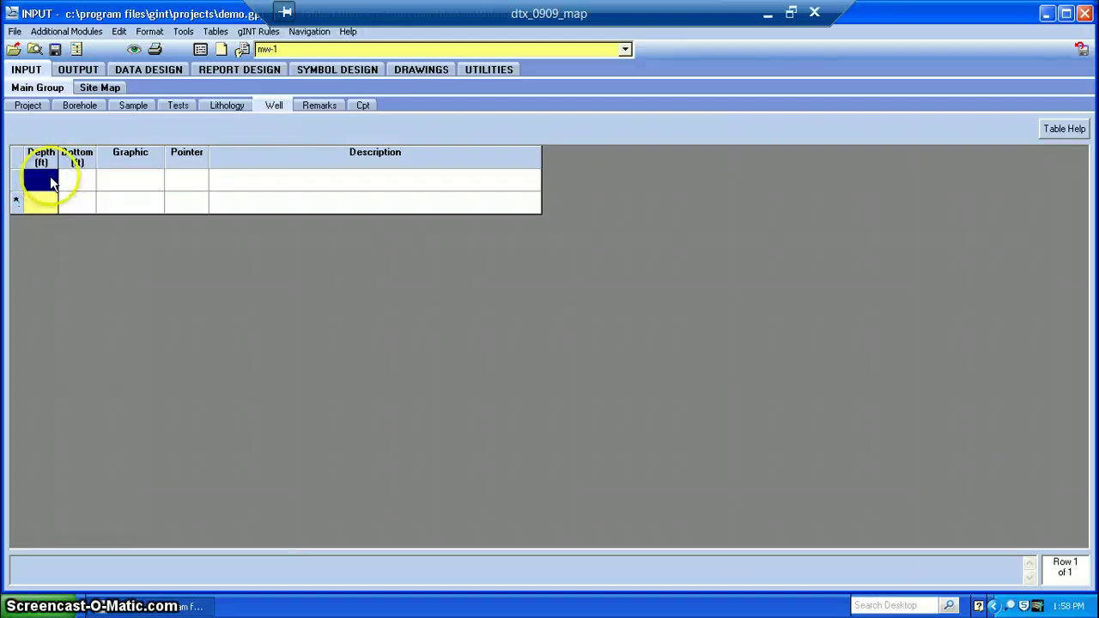
Set the first well record to 45–60 ft with graphic SLOT11, pointer C (points to center) and description "Screen information".
text(45)
key(Tab)
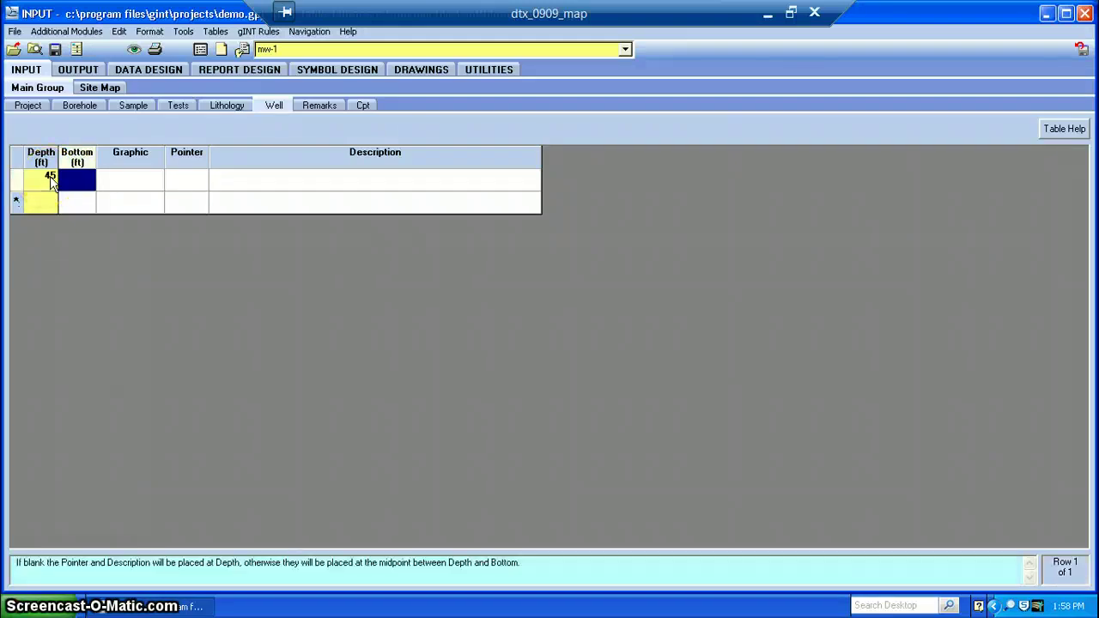
key(Tab)
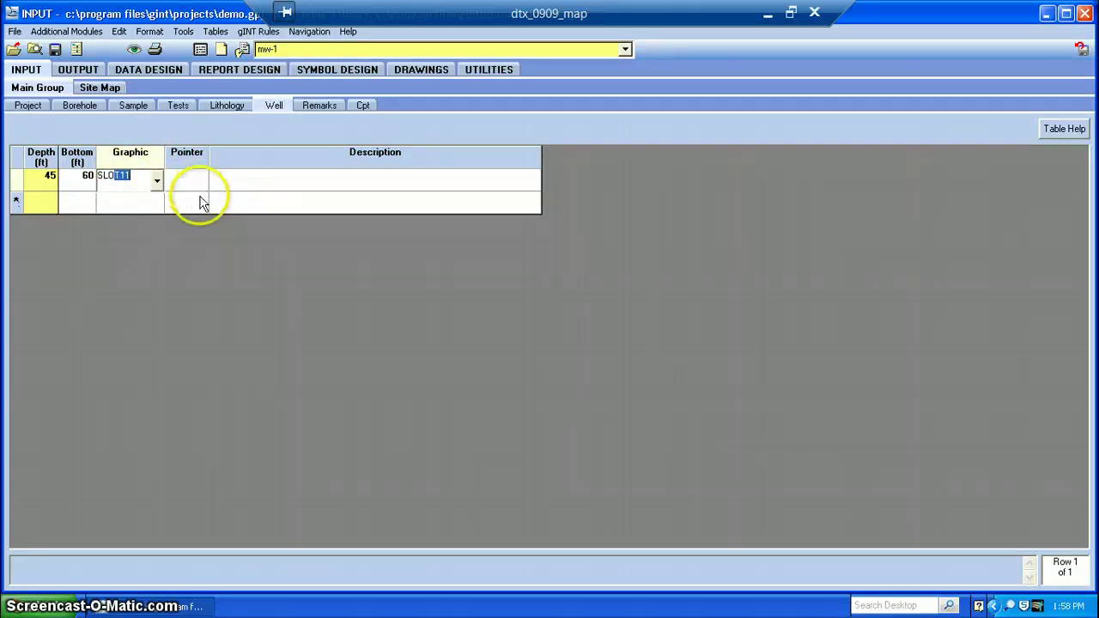
key(Tab)
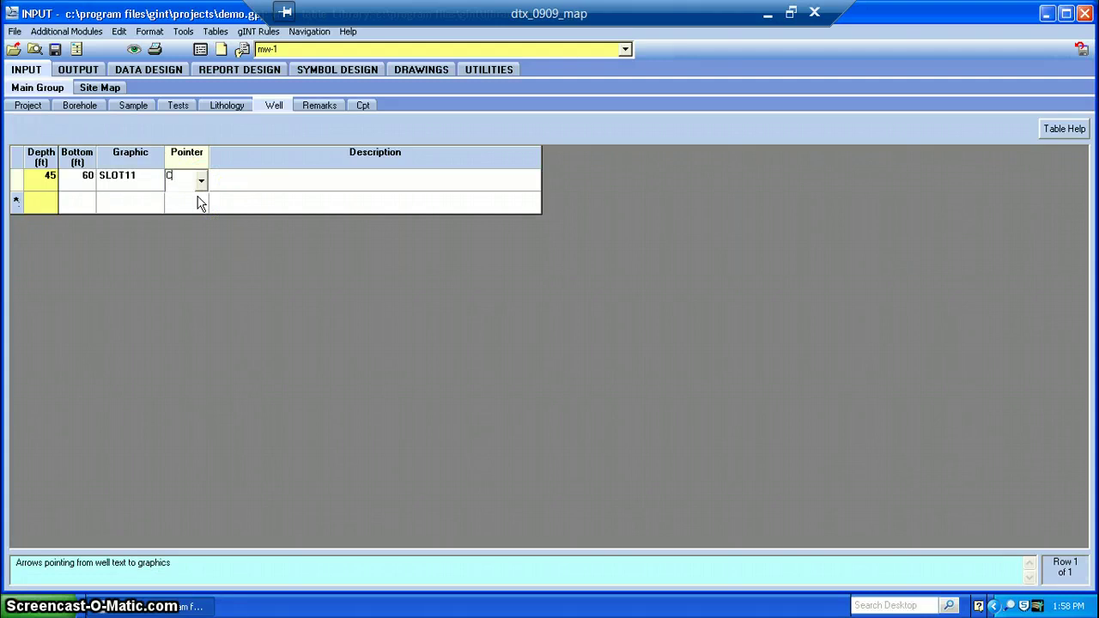
text(C)
click(201, 181)
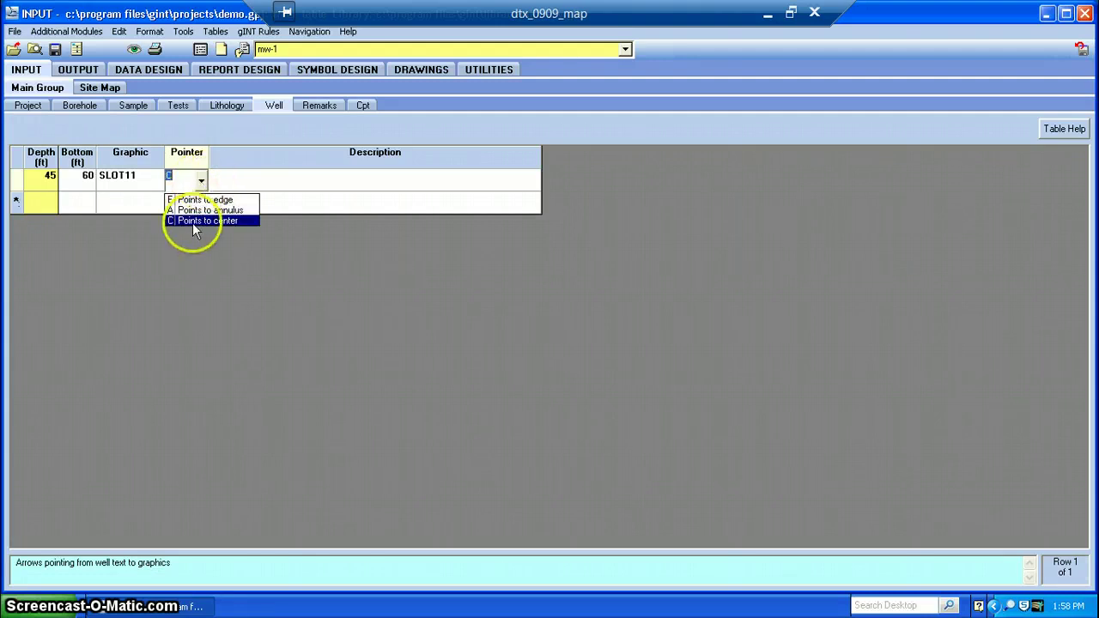
click(232, 187)
text(Screen information)
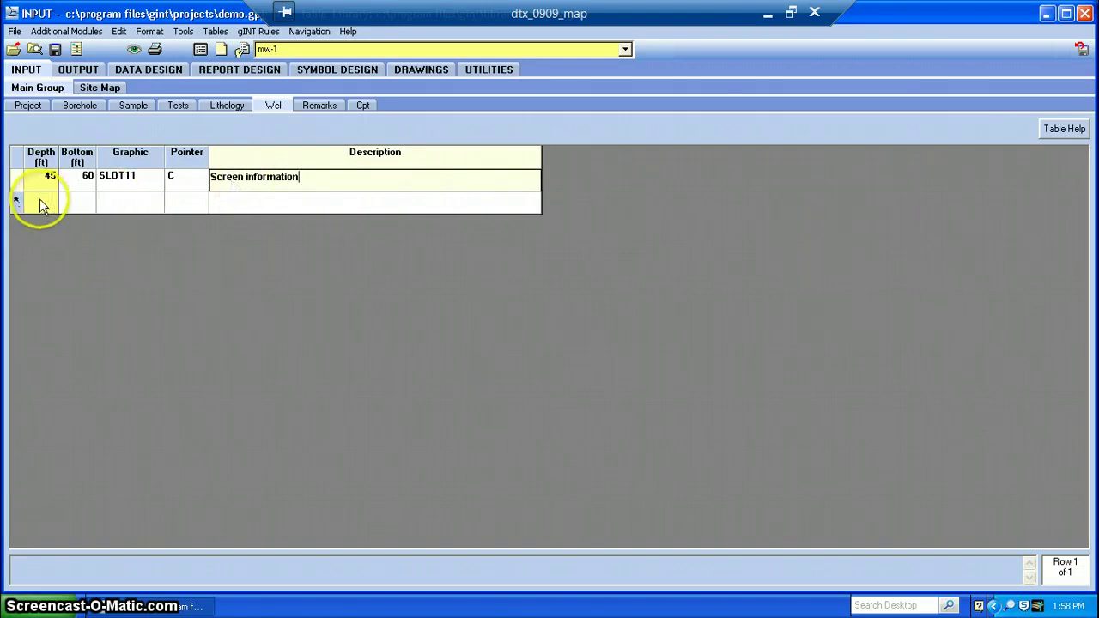
Add a well record from 42 to 60 ft with graphic FILT11, pointer E (points to edge) and description "Sand #1".
click(39, 201)
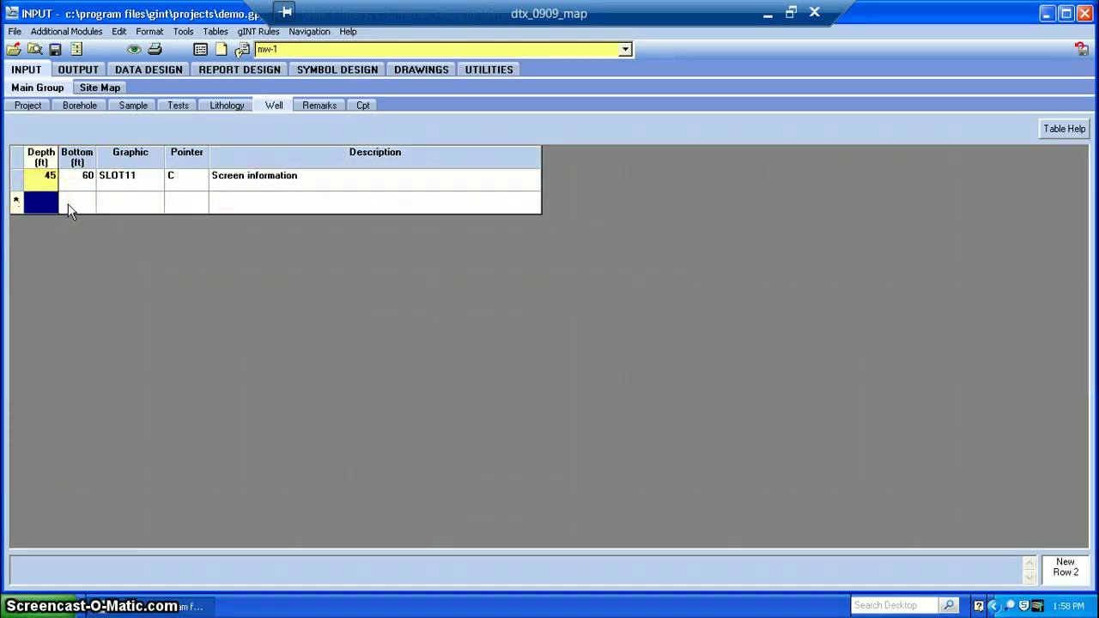
click(71, 212)
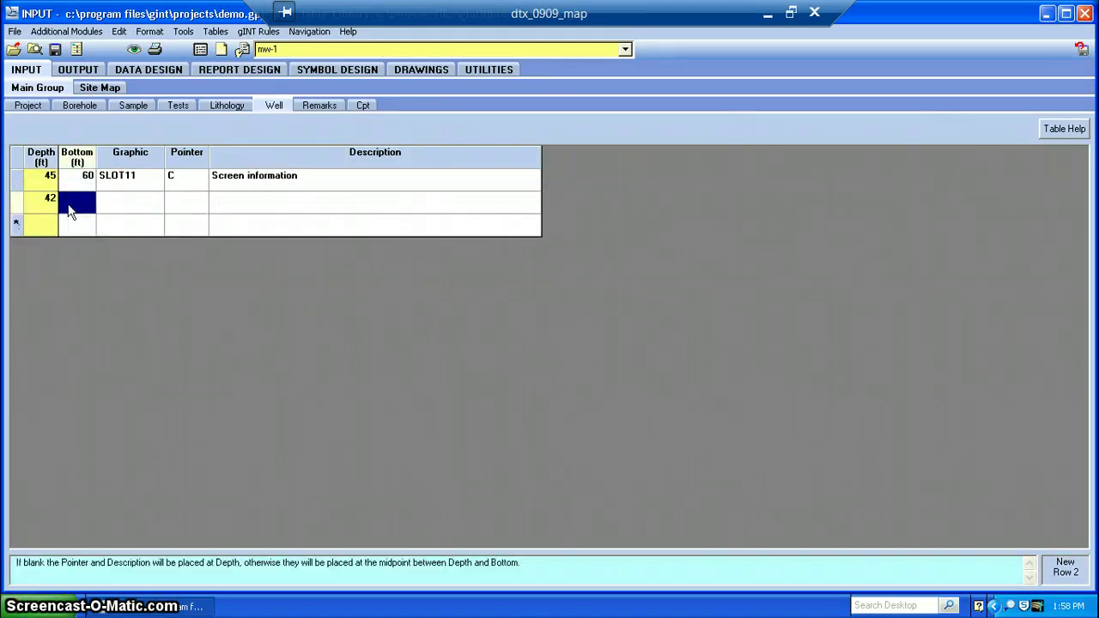
text(60)
key(Tab)
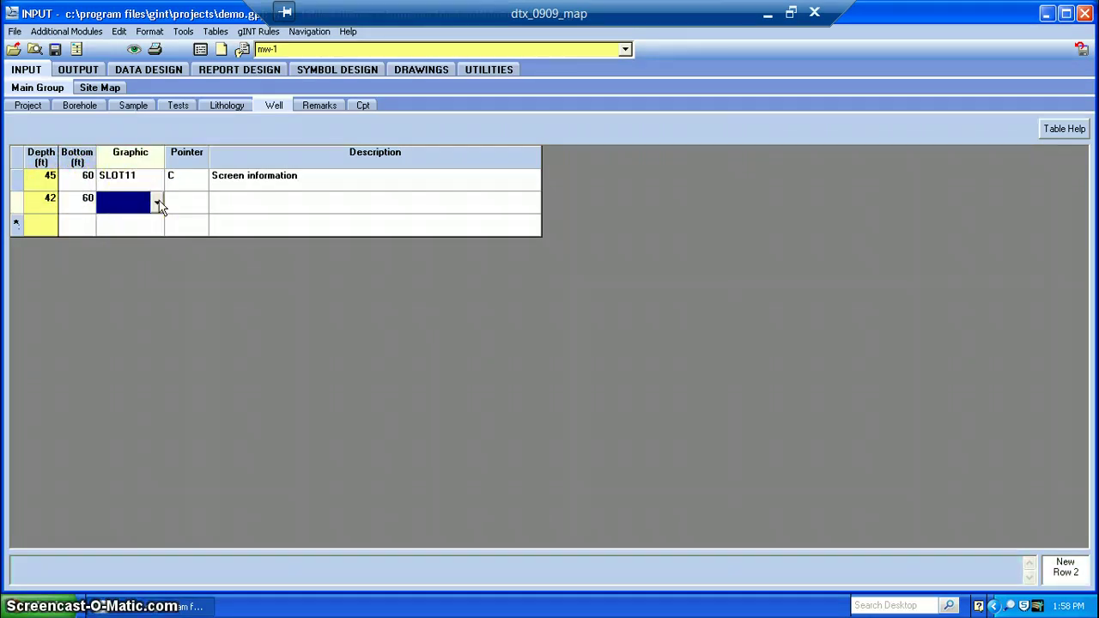
text(FILL11)
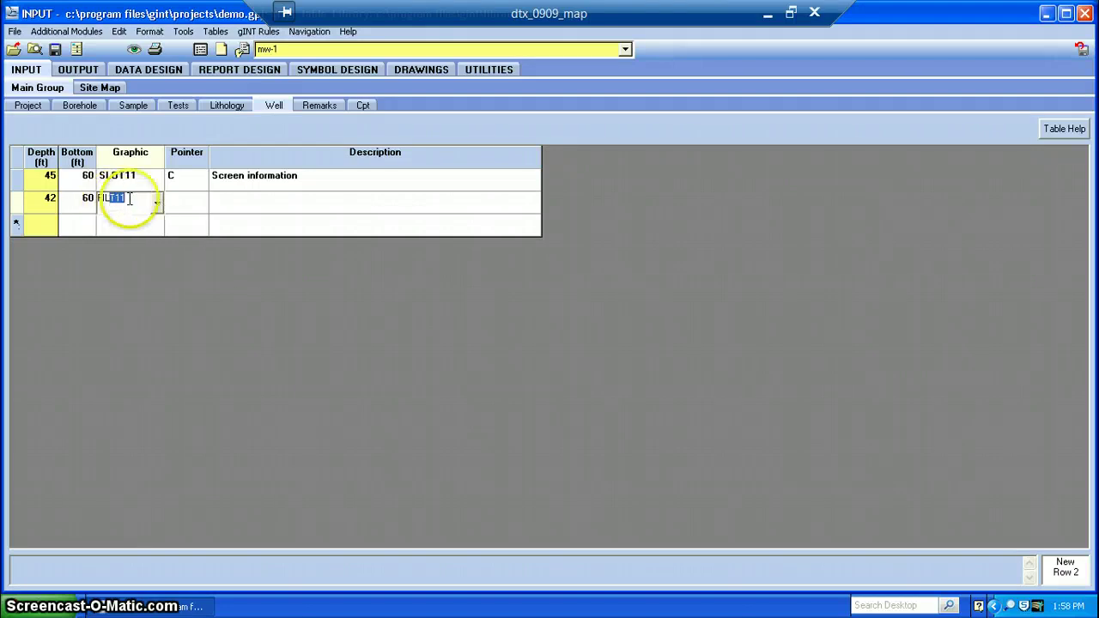
click(190, 206)
click(203, 206)
click(232, 220)
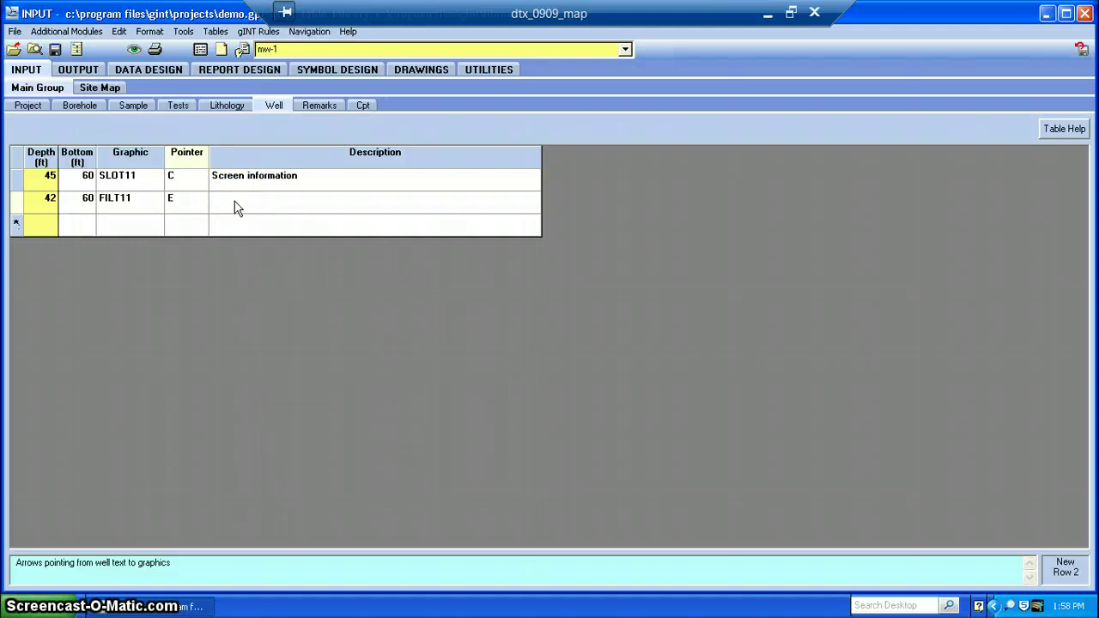
click(240, 206)
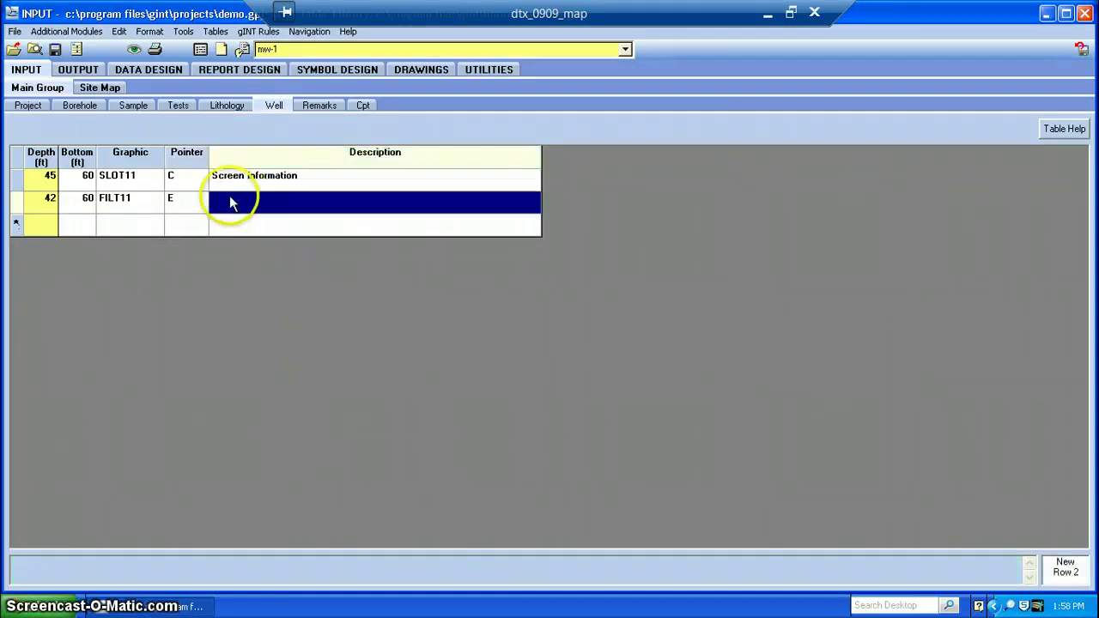
text(Sand #1)
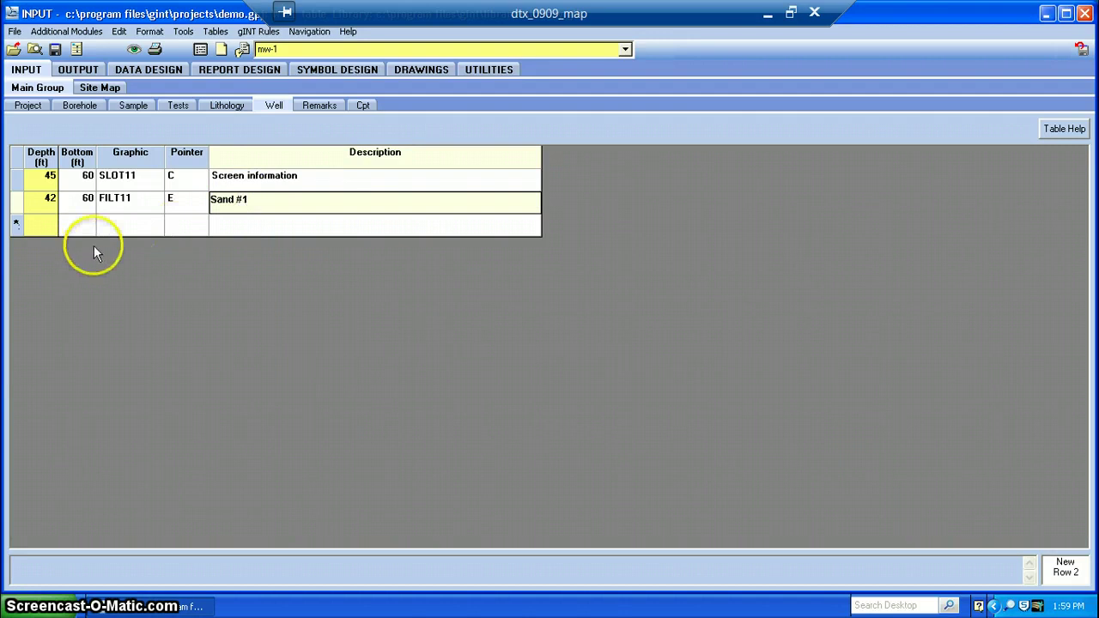
Add a well record from 40 to 42 ft with graphic BENT11, pointer E and description "Bentonite seal".
click(46, 226)
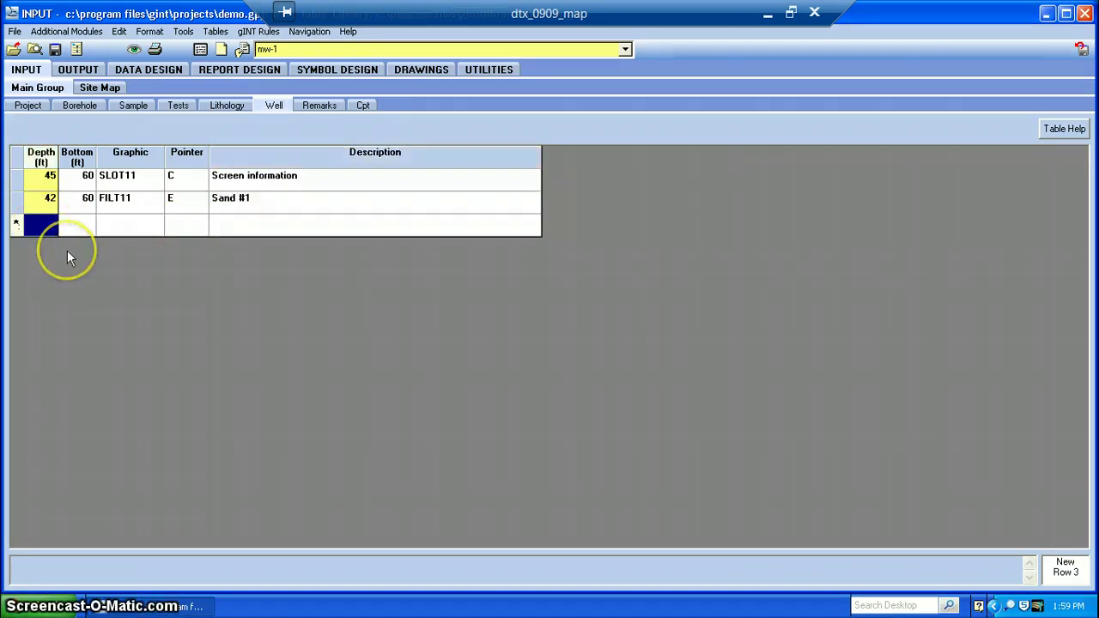
text(40)
key(Tab)
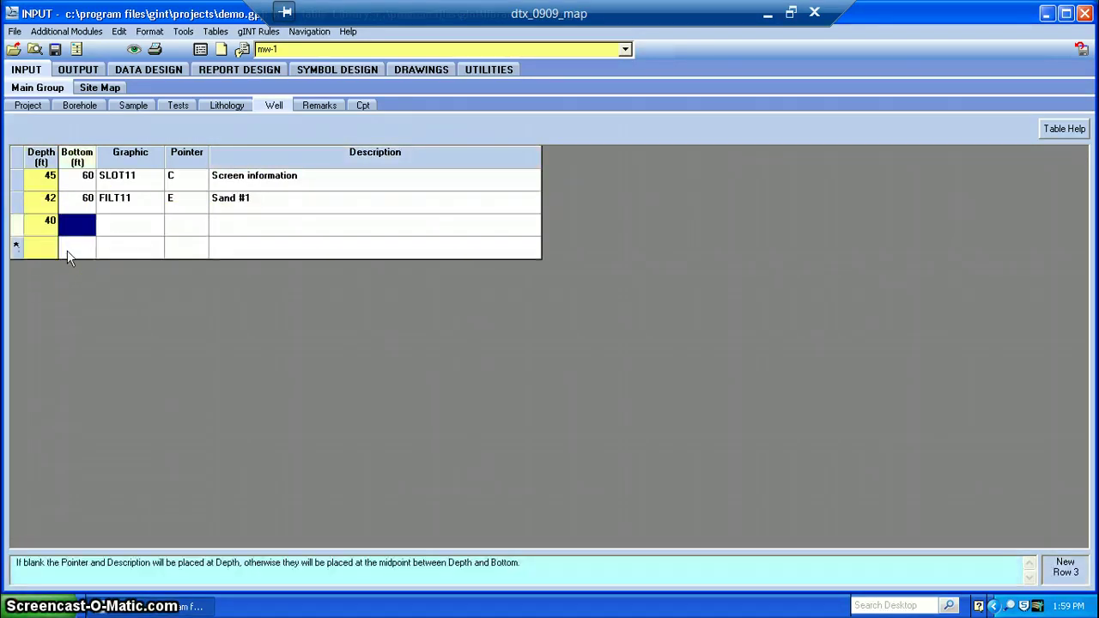
text(42)
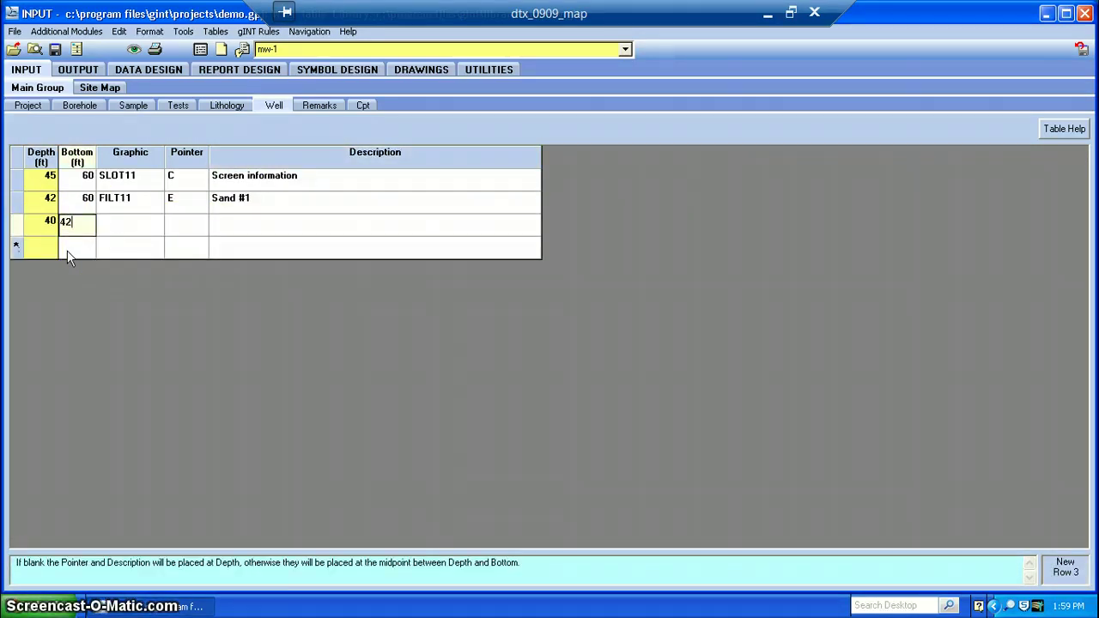
key(Tab)
text(BEN)
key(Tab)
text(E)
key(Tab)
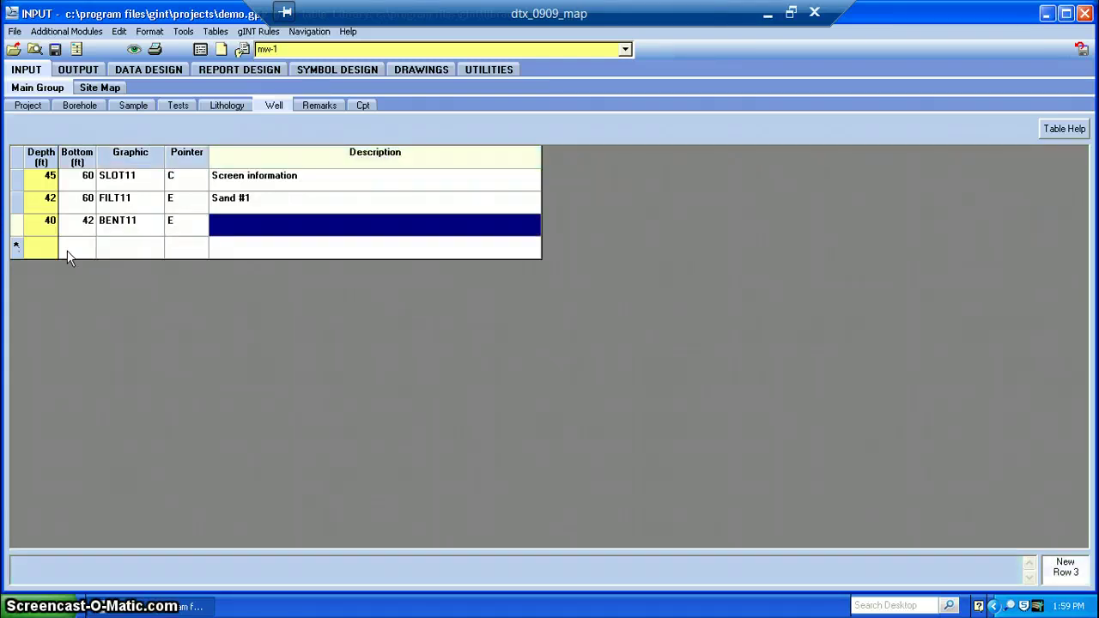
text(Bentonite seal)
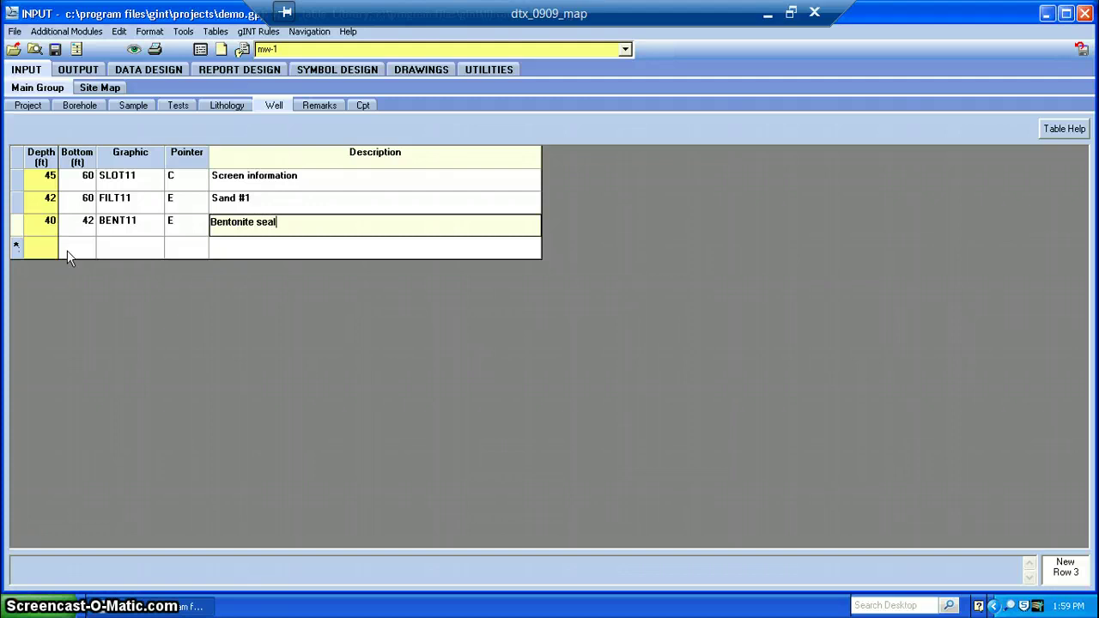
Add a well record from 0 to 40 ft with graphic CMNT11, pointer E and description "Cement grout".
key(Tab)
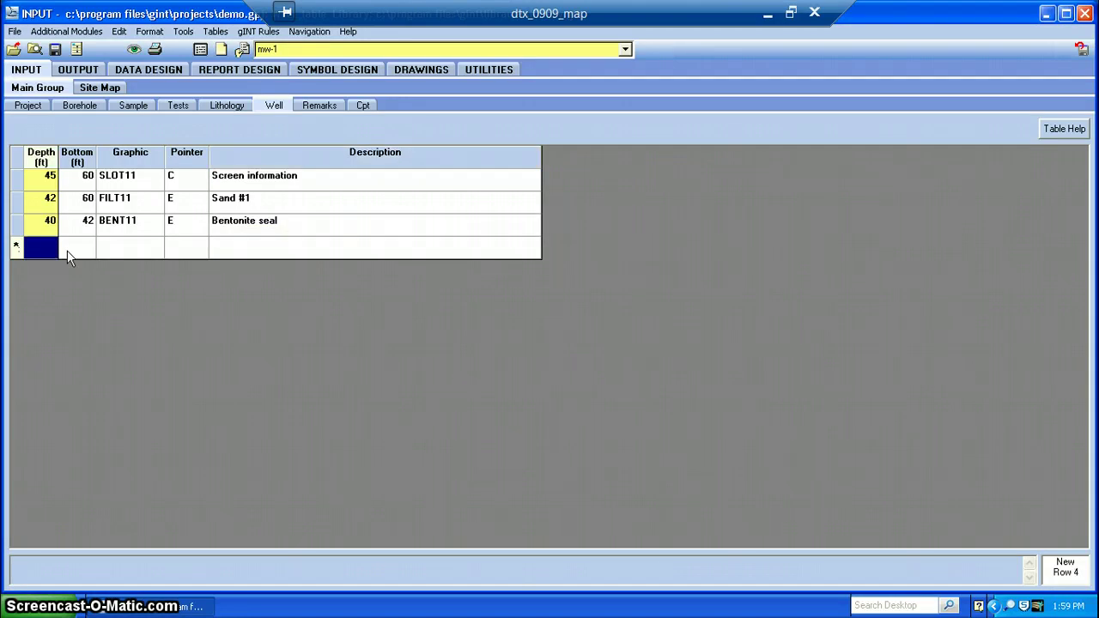
text(0)
key(Tab)
key(Tab)
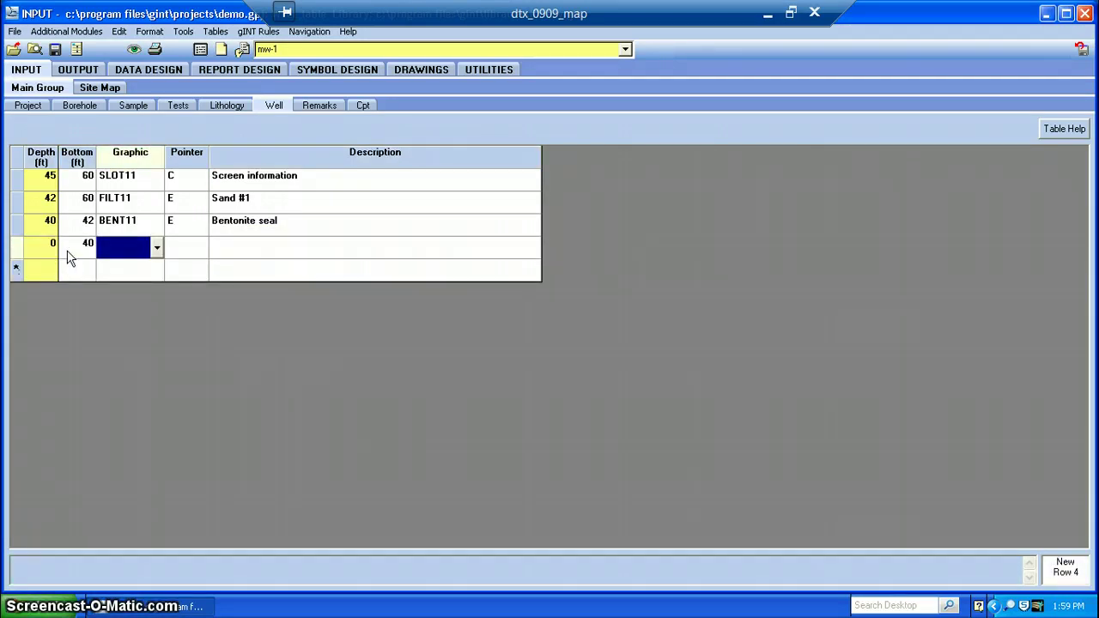
text(CM)
key(Tab)
text(E)
key(Tab)
text(C)
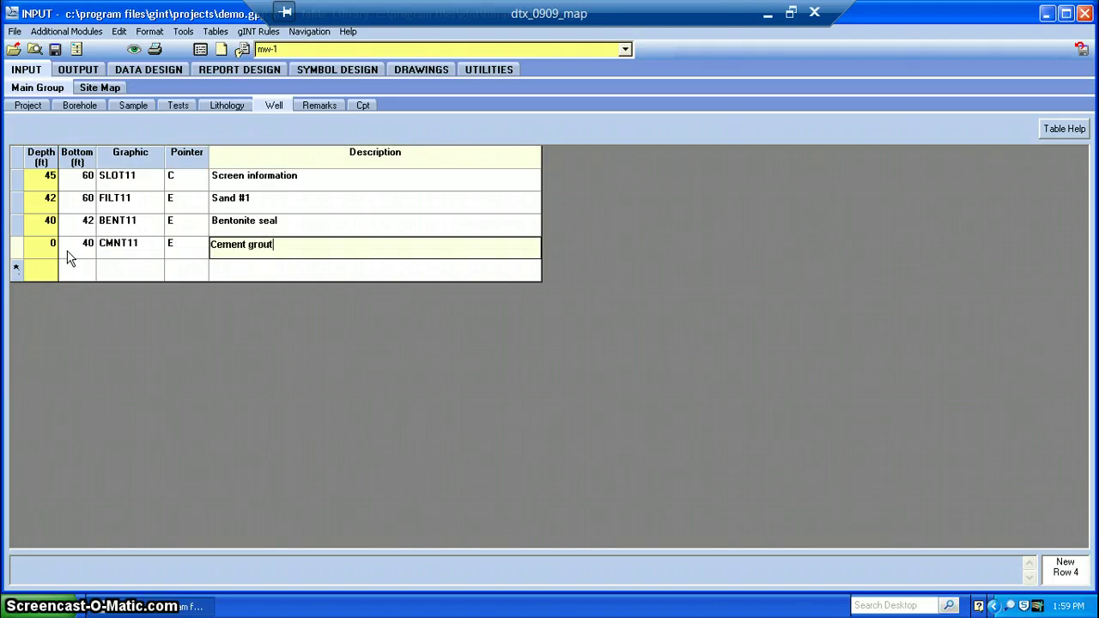
Review the lithology and tests tables of borehole mw-1.
click(232, 107)
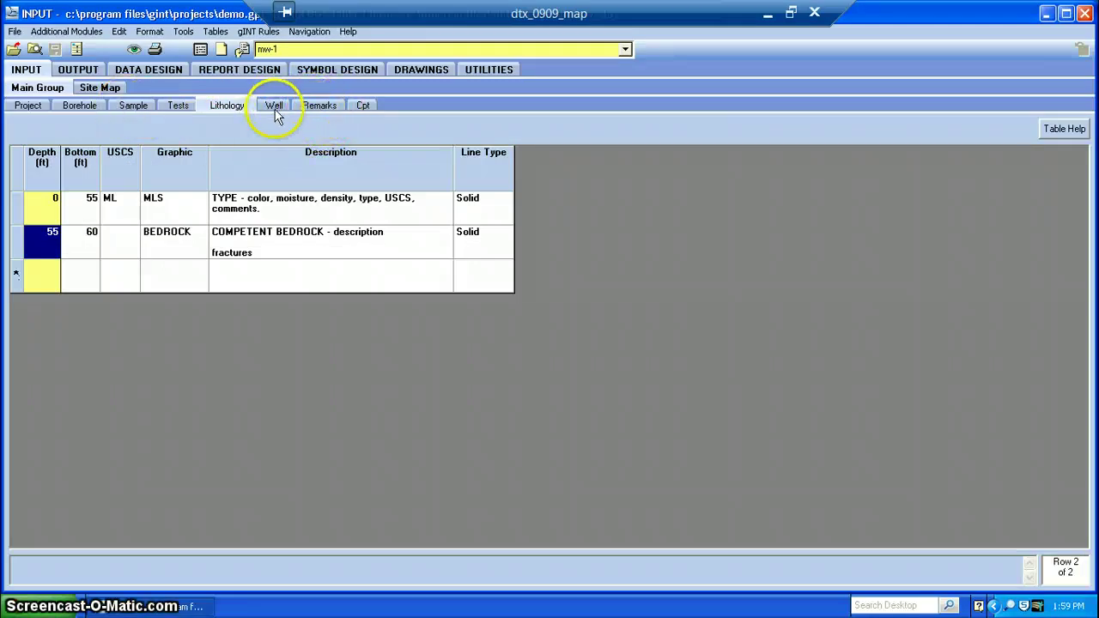
click(178, 107)
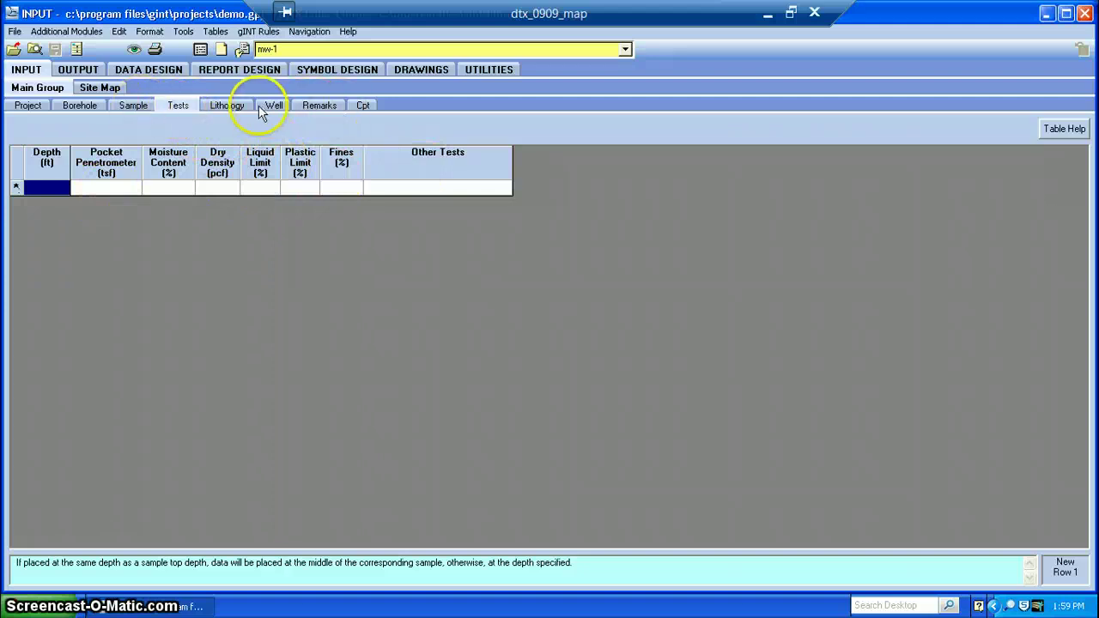
Set up the log output with the GEN BH/TP/WELL 021510 report form and borehole mw-1.
click(78, 70)
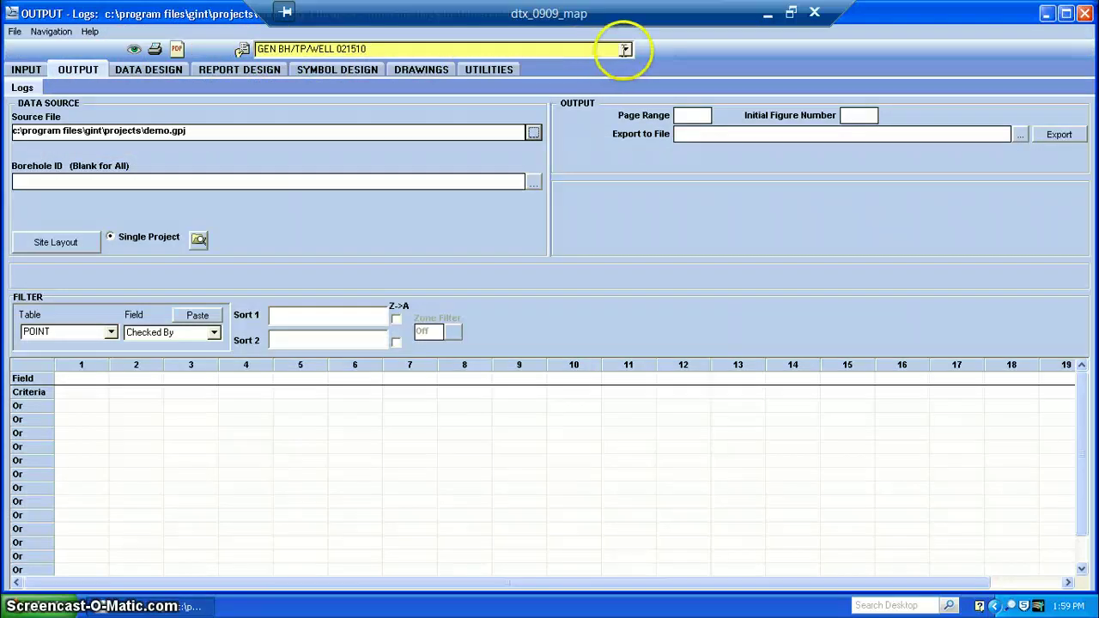
click(625, 49)
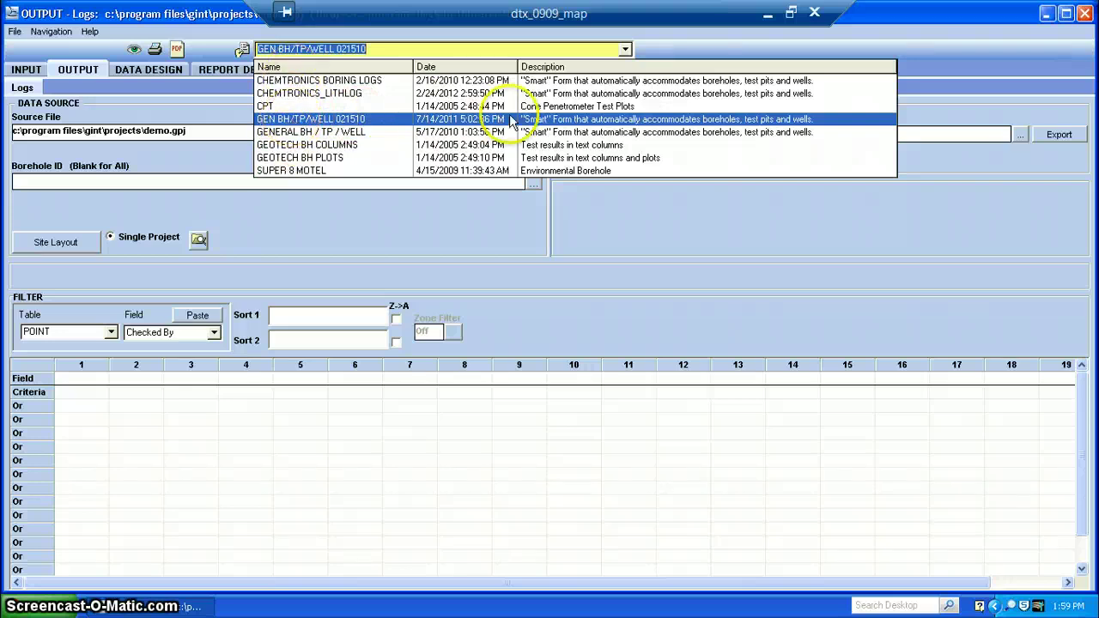
click(331, 120)
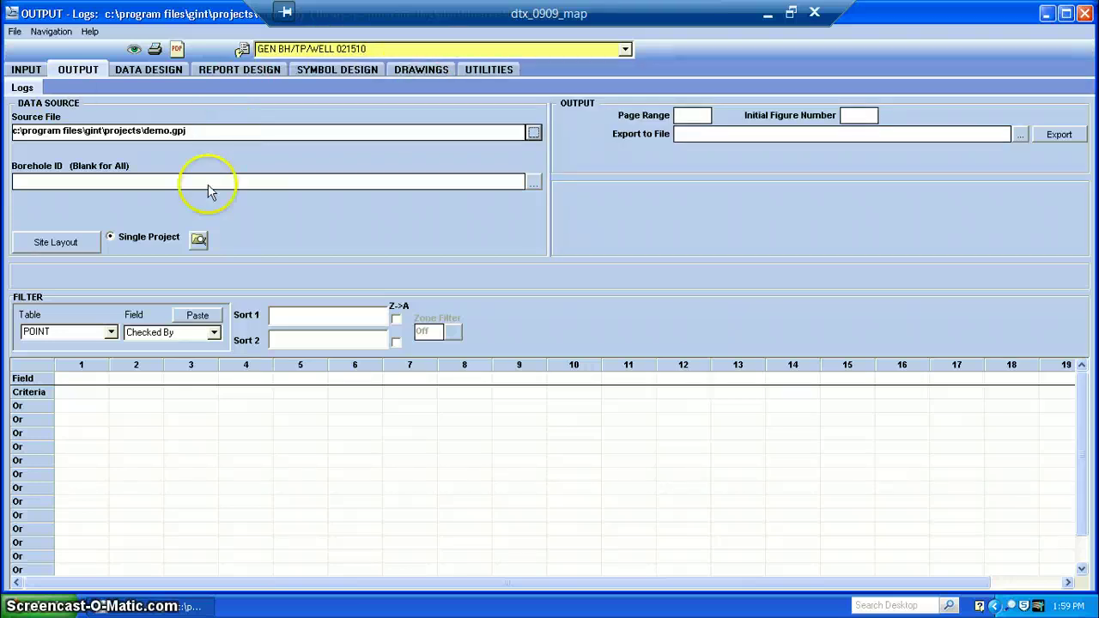
click(533, 183)
click(468, 280)
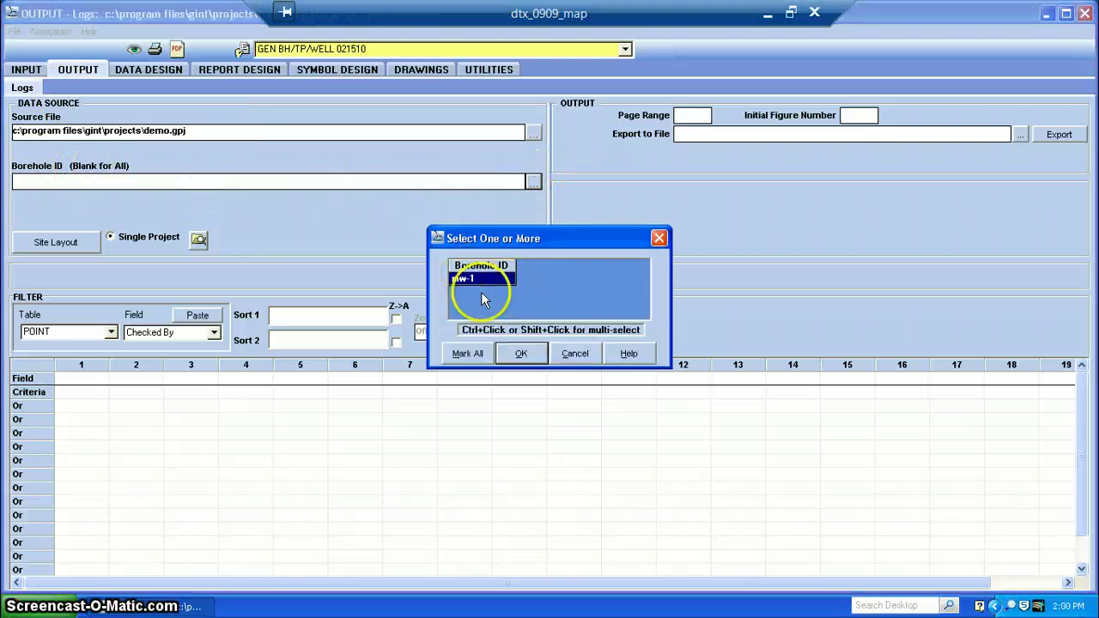
click(523, 354)
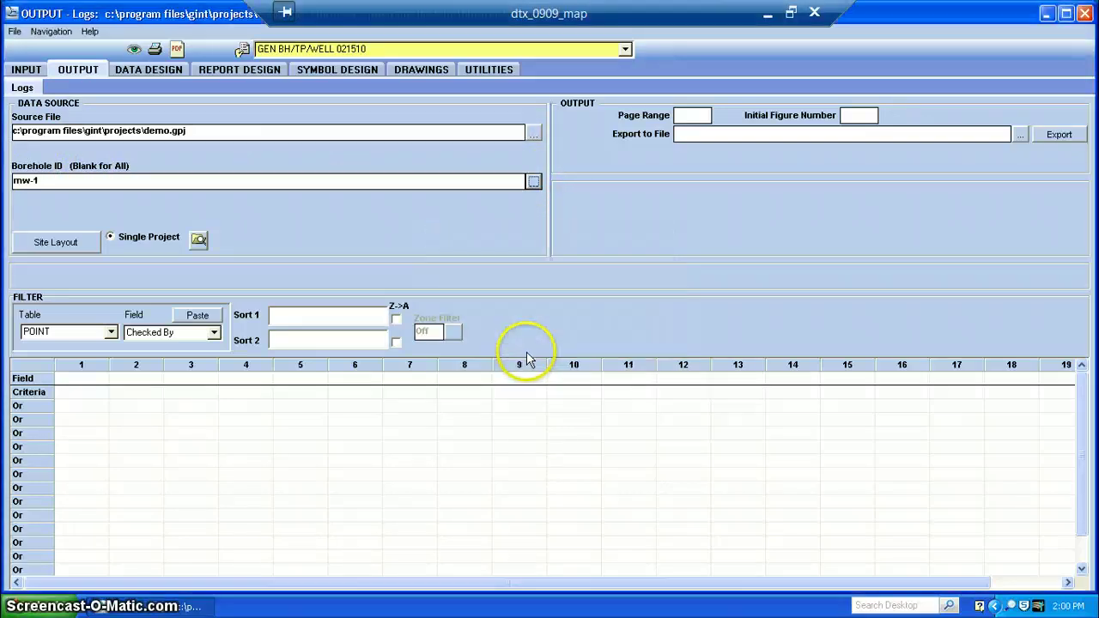
Preview the mw-1 log and examine the lower lithology, samples, remarks and well diagram on page 2.
click(134, 51)
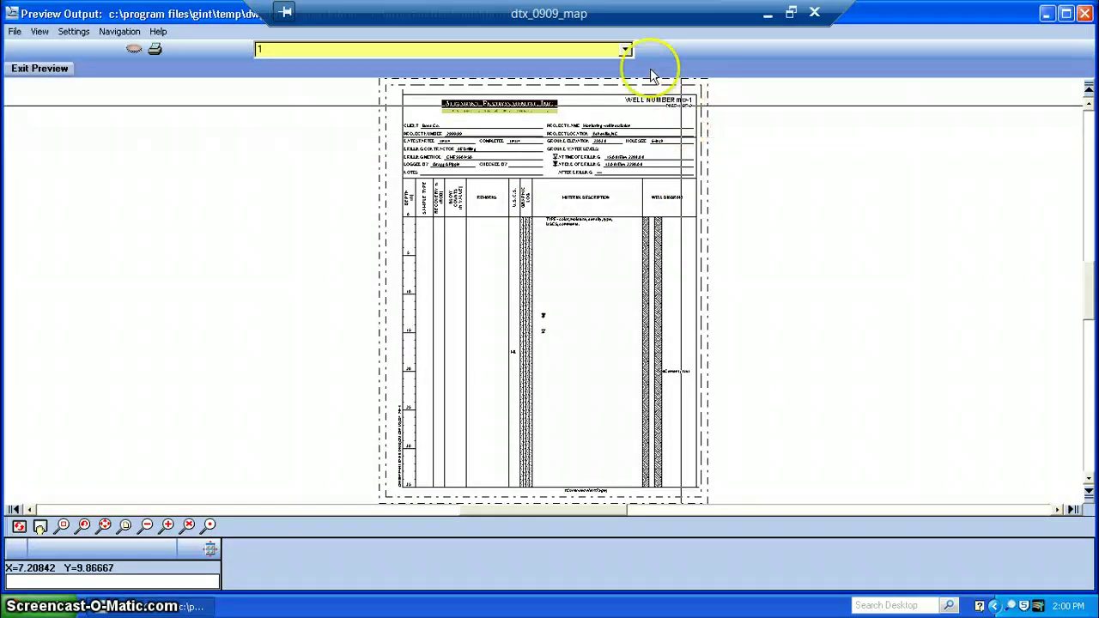
click(625, 49)
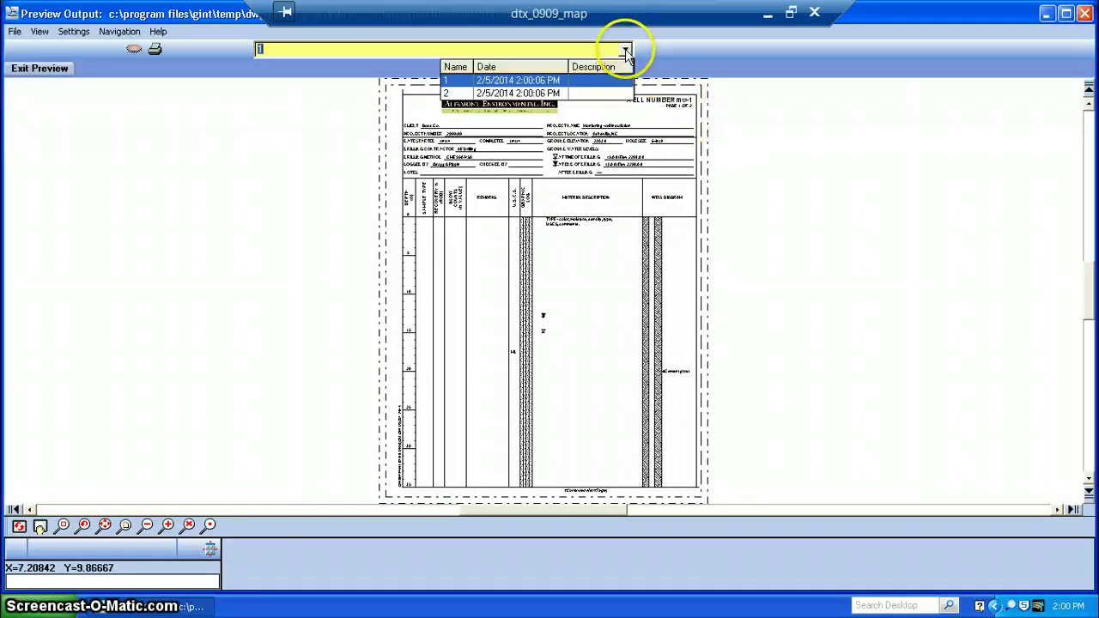
click(461, 92)
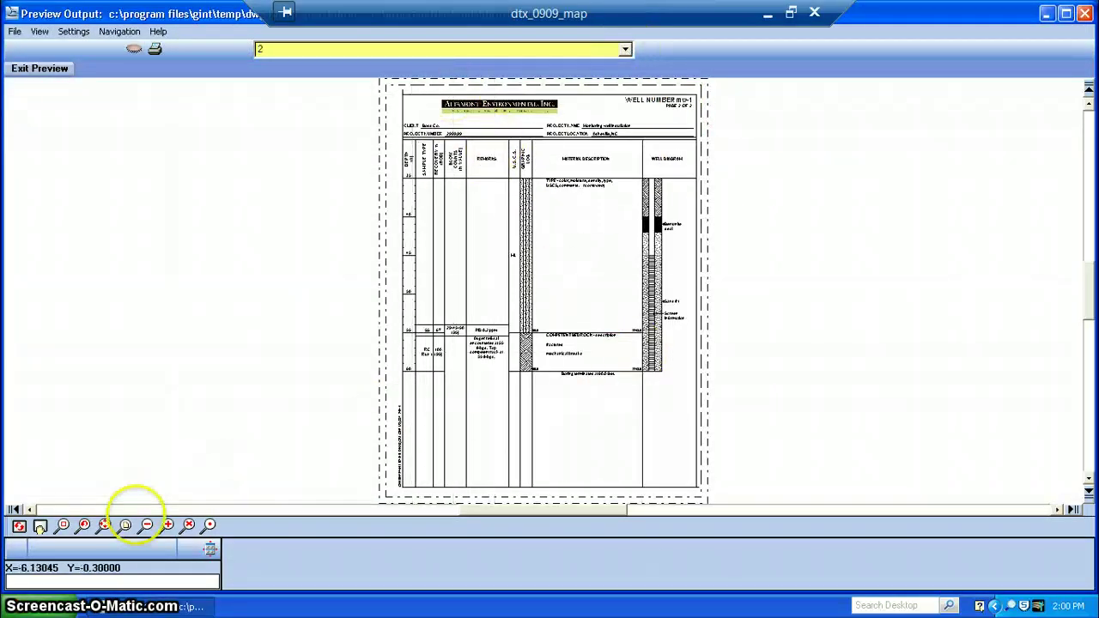
click(168, 525)
click(167, 525)
click(167, 525)
click(632, 335)
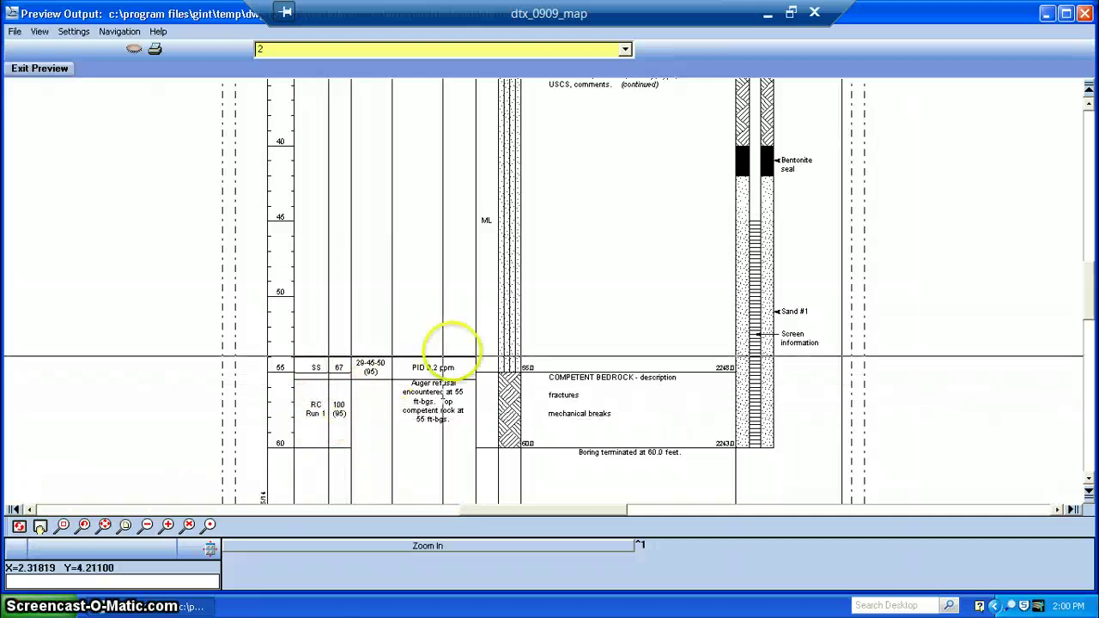
Examine the header, groundwater levels and well diagram on page 1 of the log, and exit the preview.
click(624, 52)
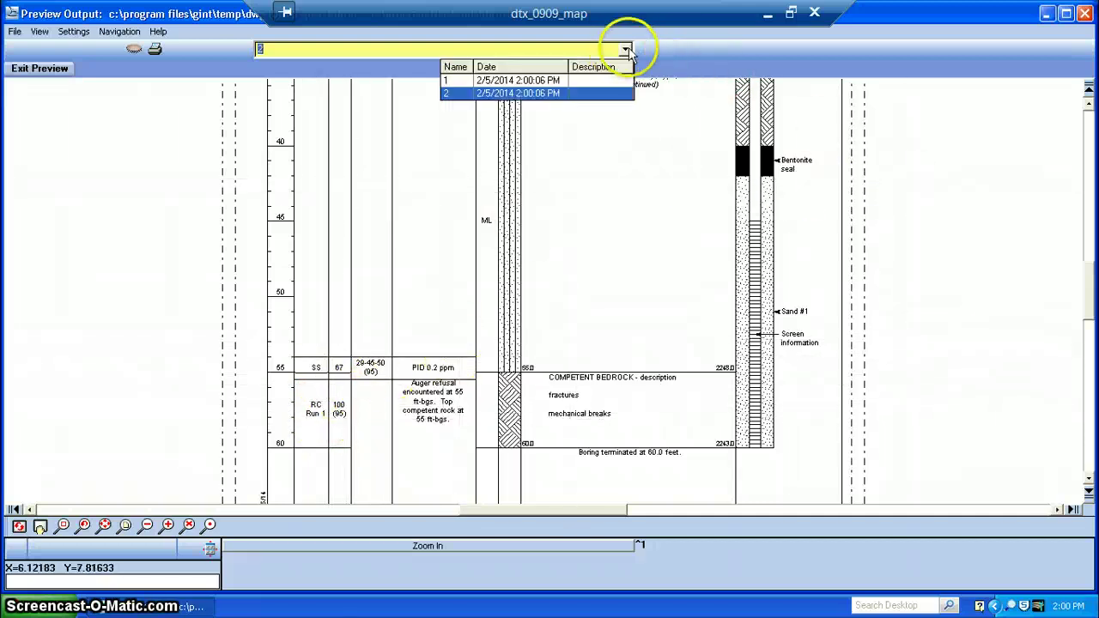
click(490, 80)
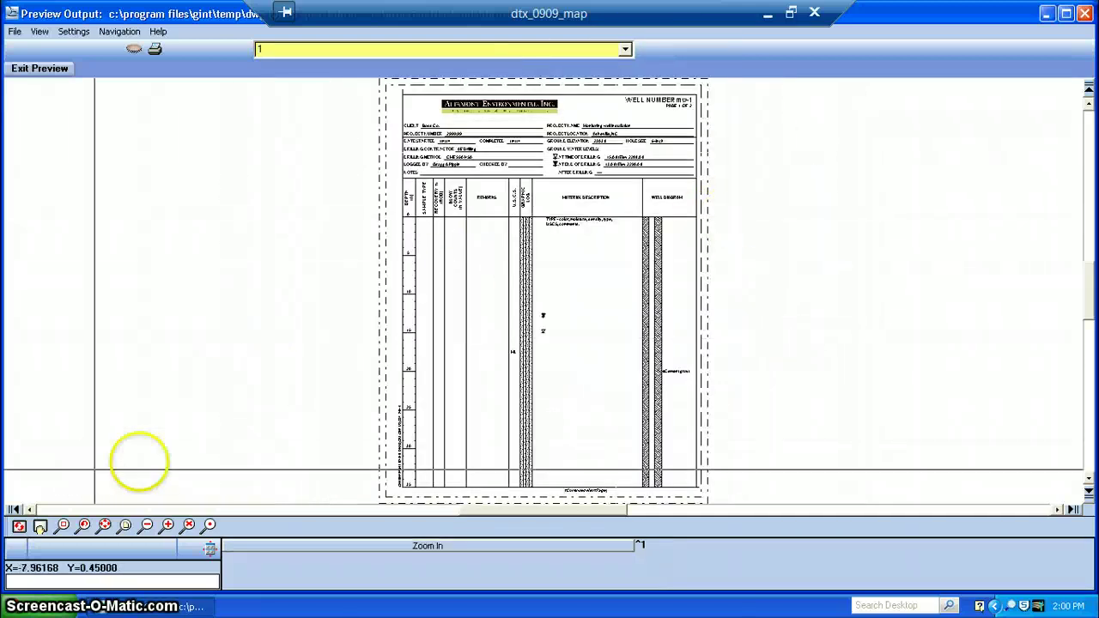
click(168, 524)
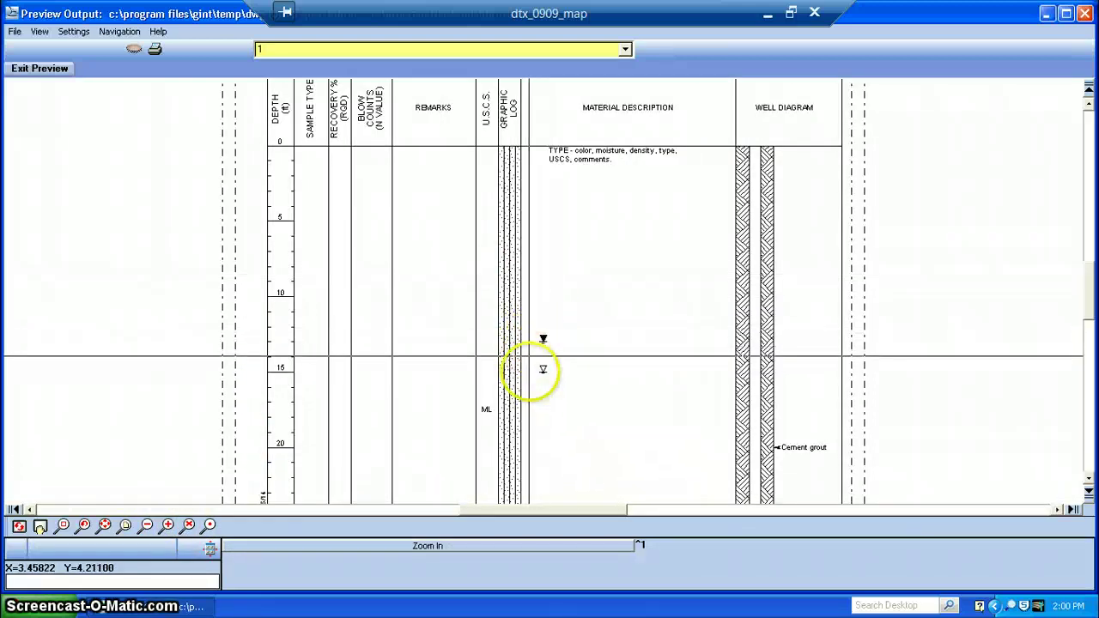
drag(530, 226, 559, 452)
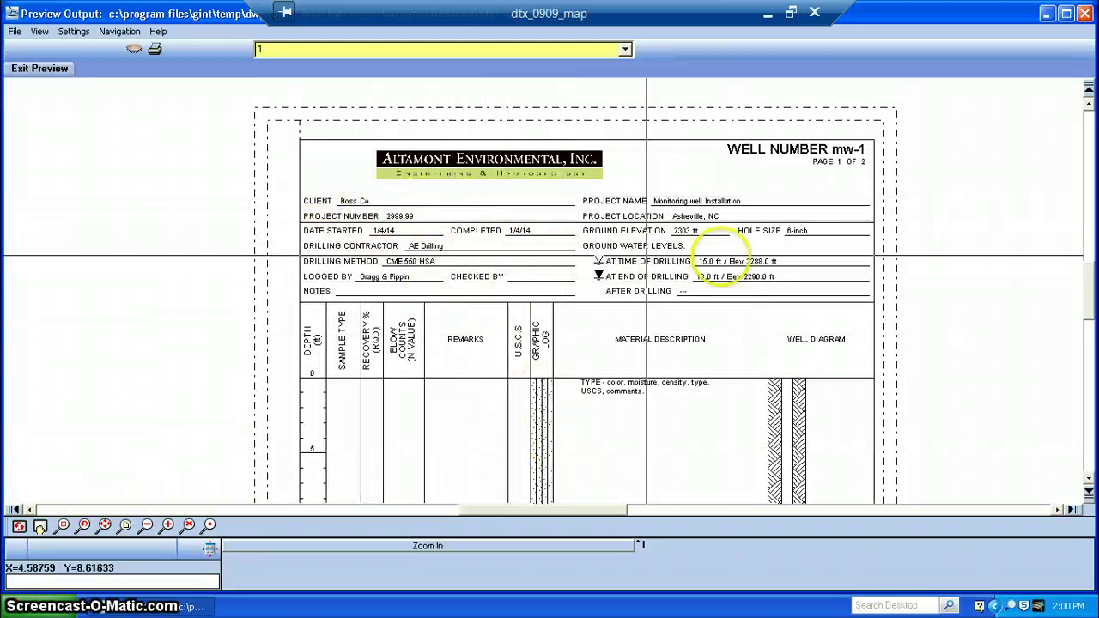
click(34, 72)
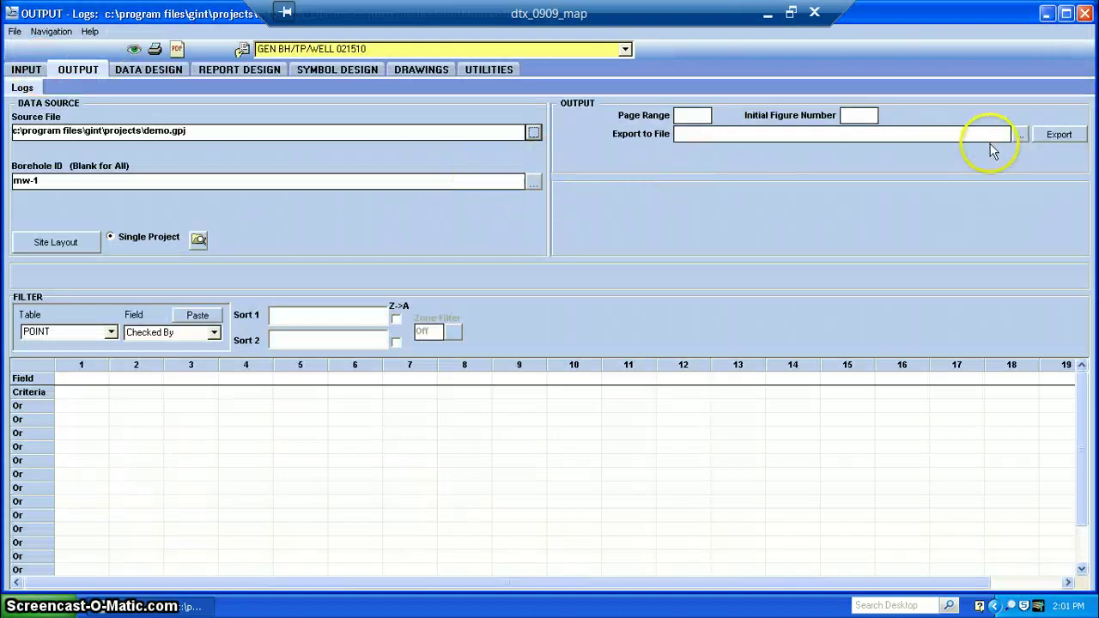
Export the log of borehole mw-1 as a PDF over the existing file "mw-1 example" in the gINT drawings folder.
click(533, 182)
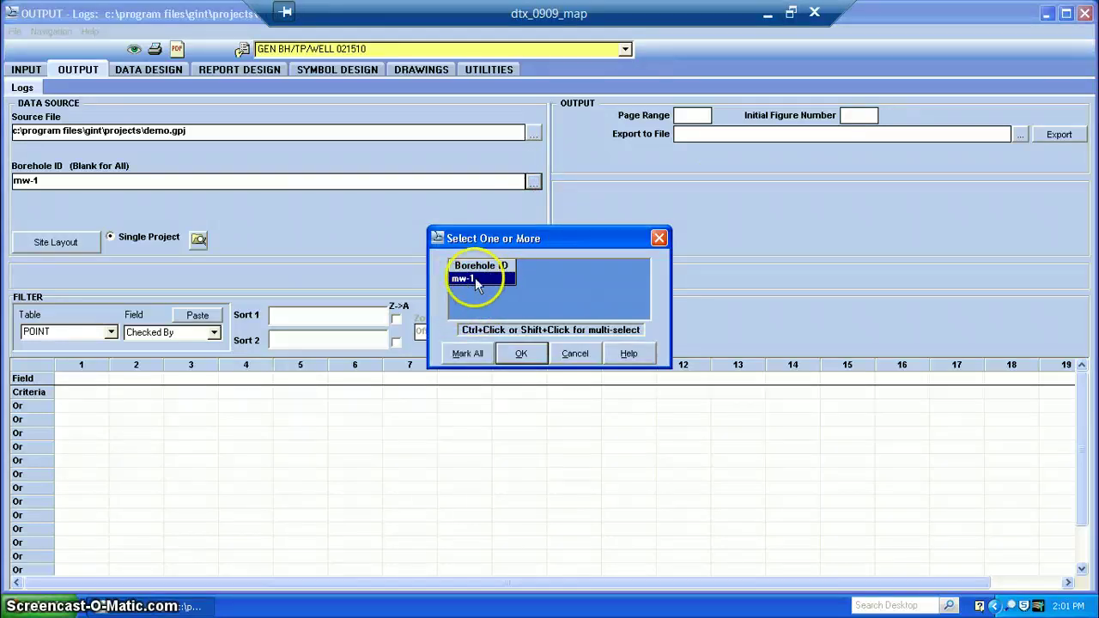
click(524, 354)
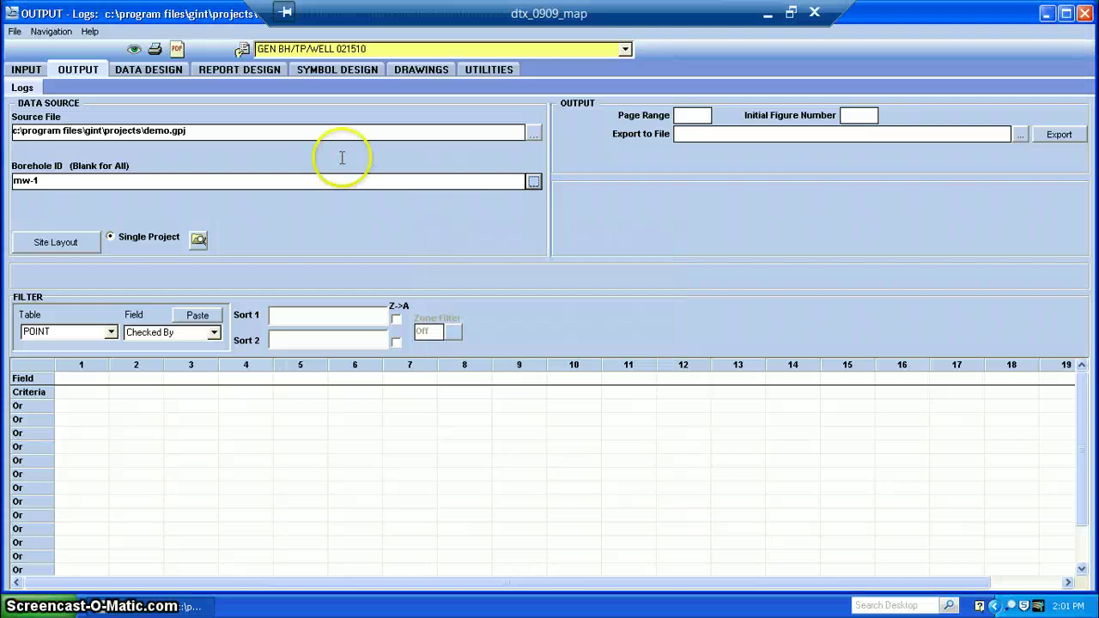
click(1019, 136)
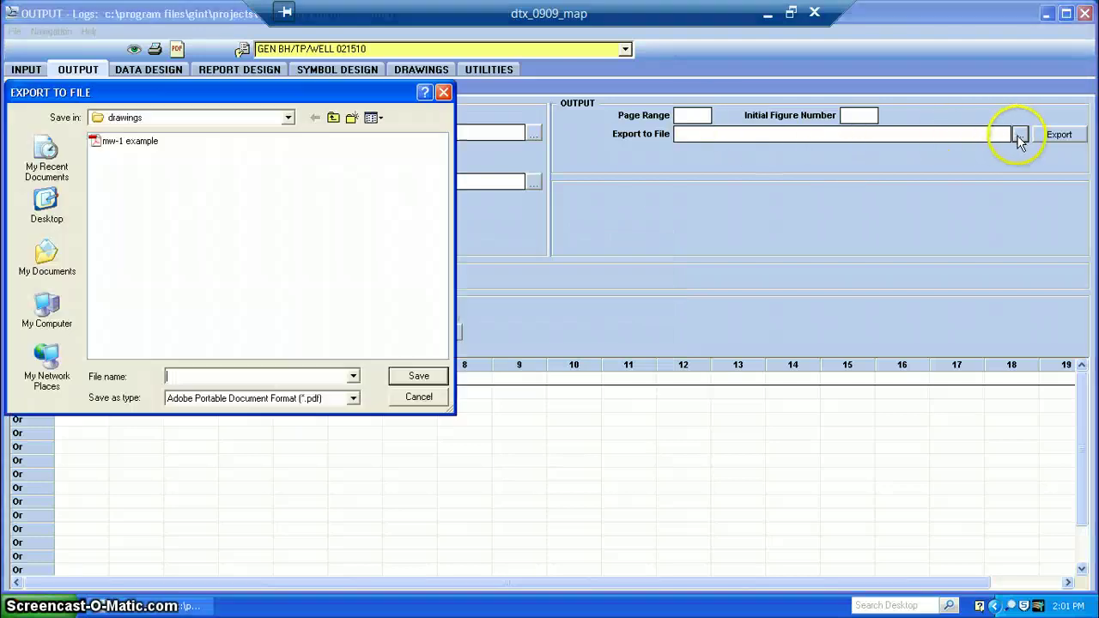
click(289, 120)
click(289, 120)
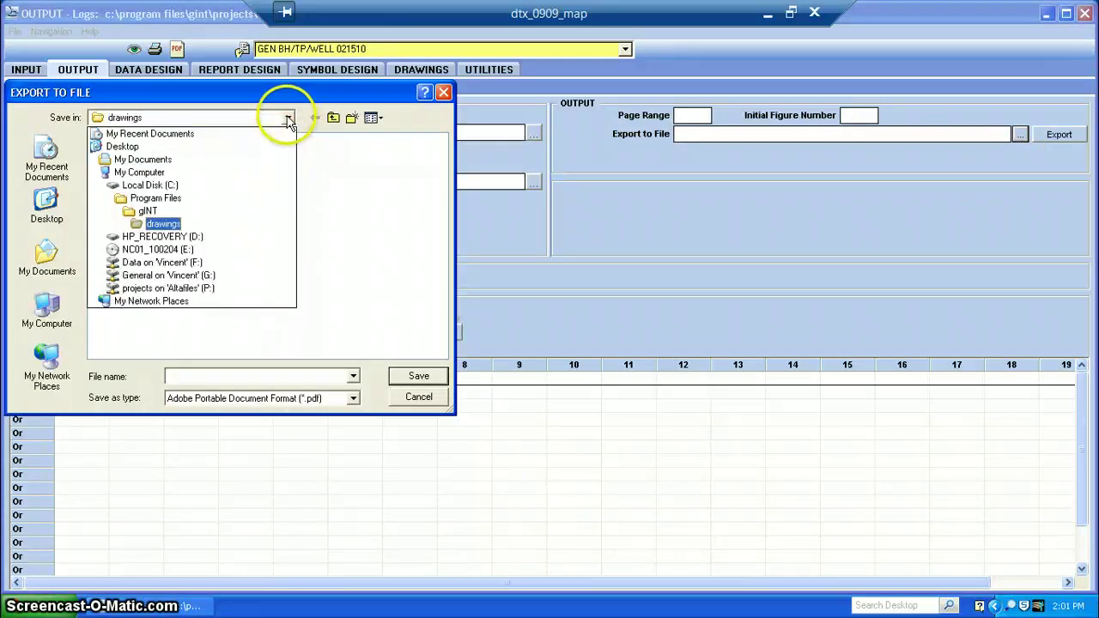
click(251, 224)
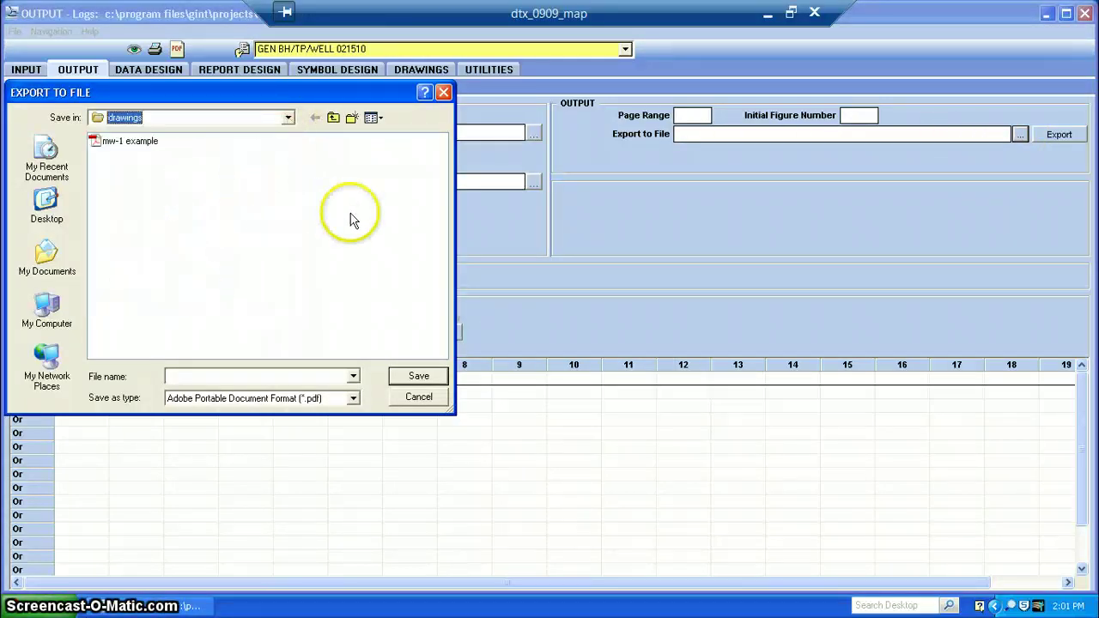
click(131, 141)
click(439, 380)
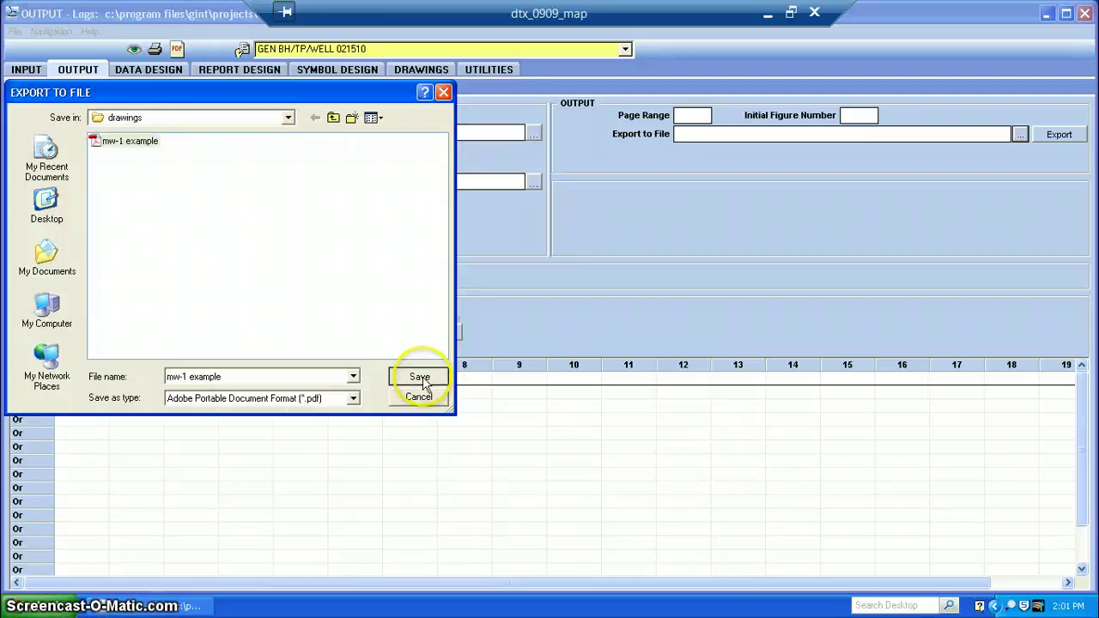
click(1059, 136)
click(552, 318)
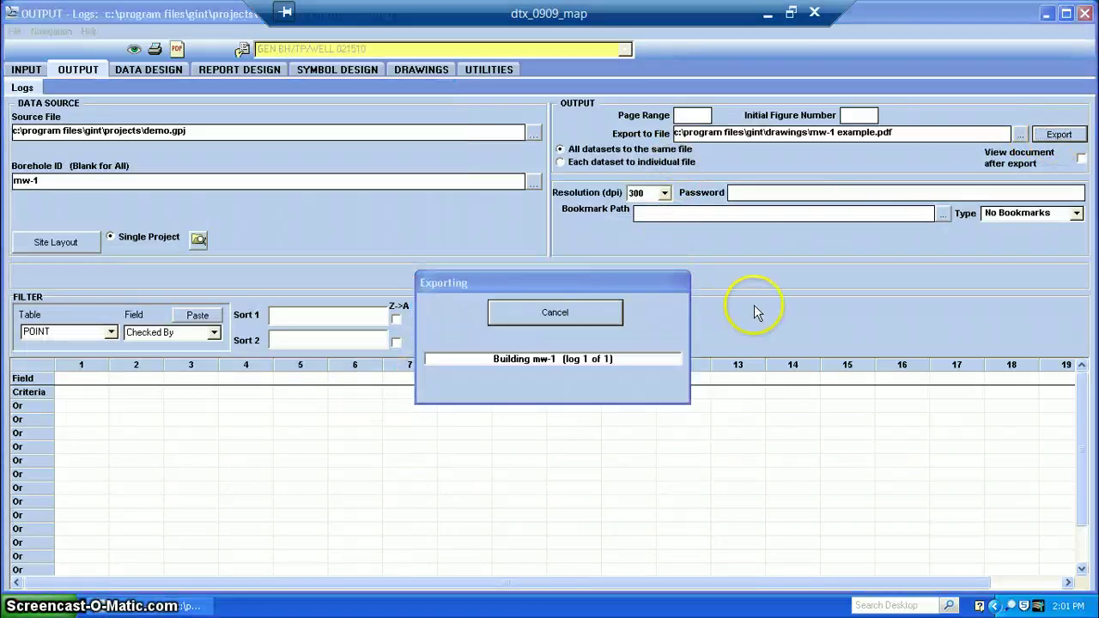